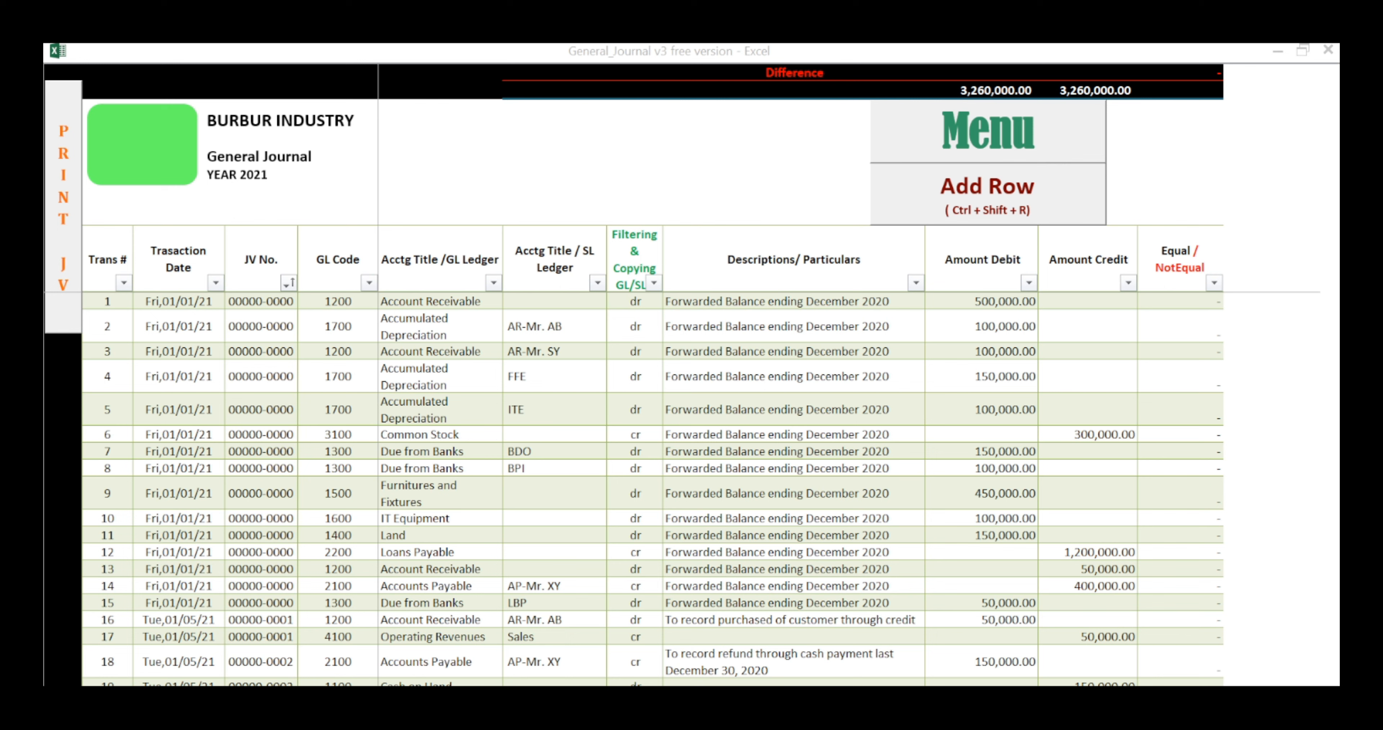
Step: Examine the JV No. column, the forwarded balance descriptions and the GL and SL ledger title columns of the general journal
click(261, 259)
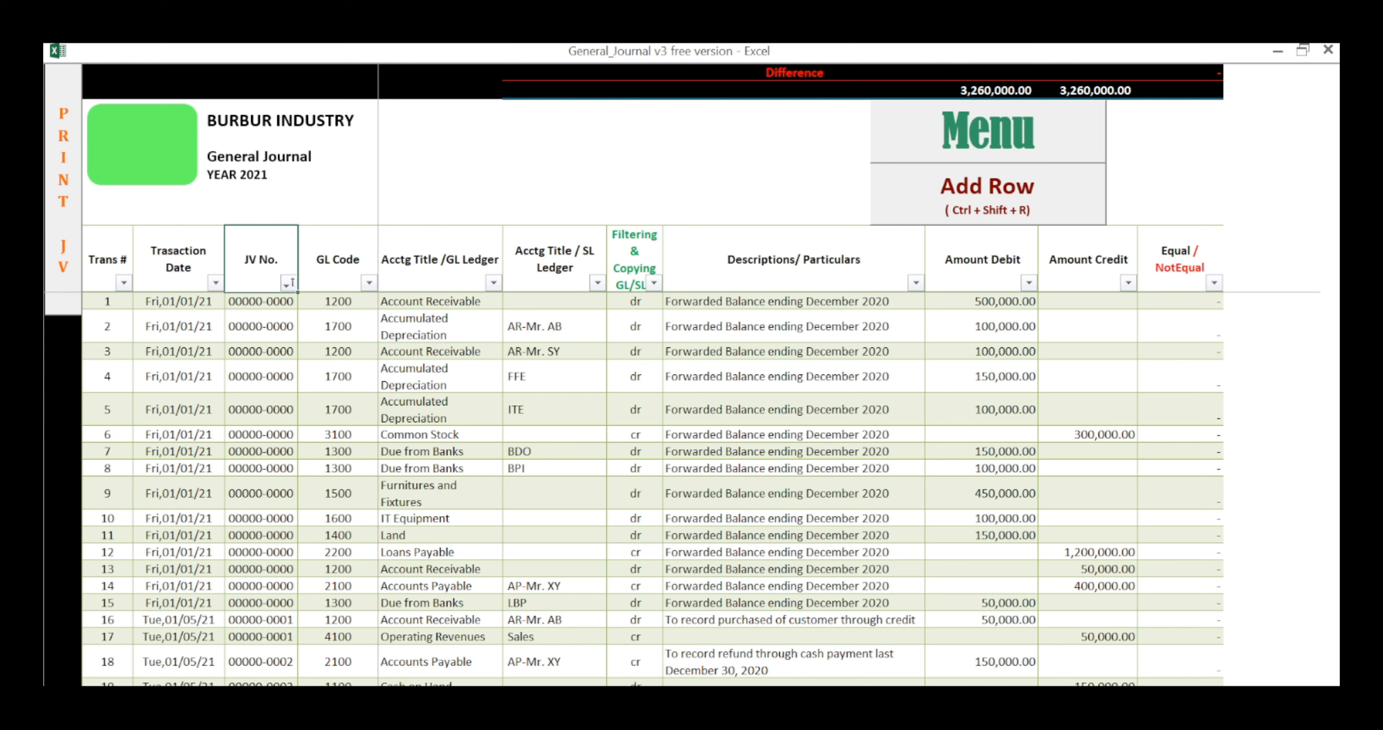
drag(793, 301, 794, 603)
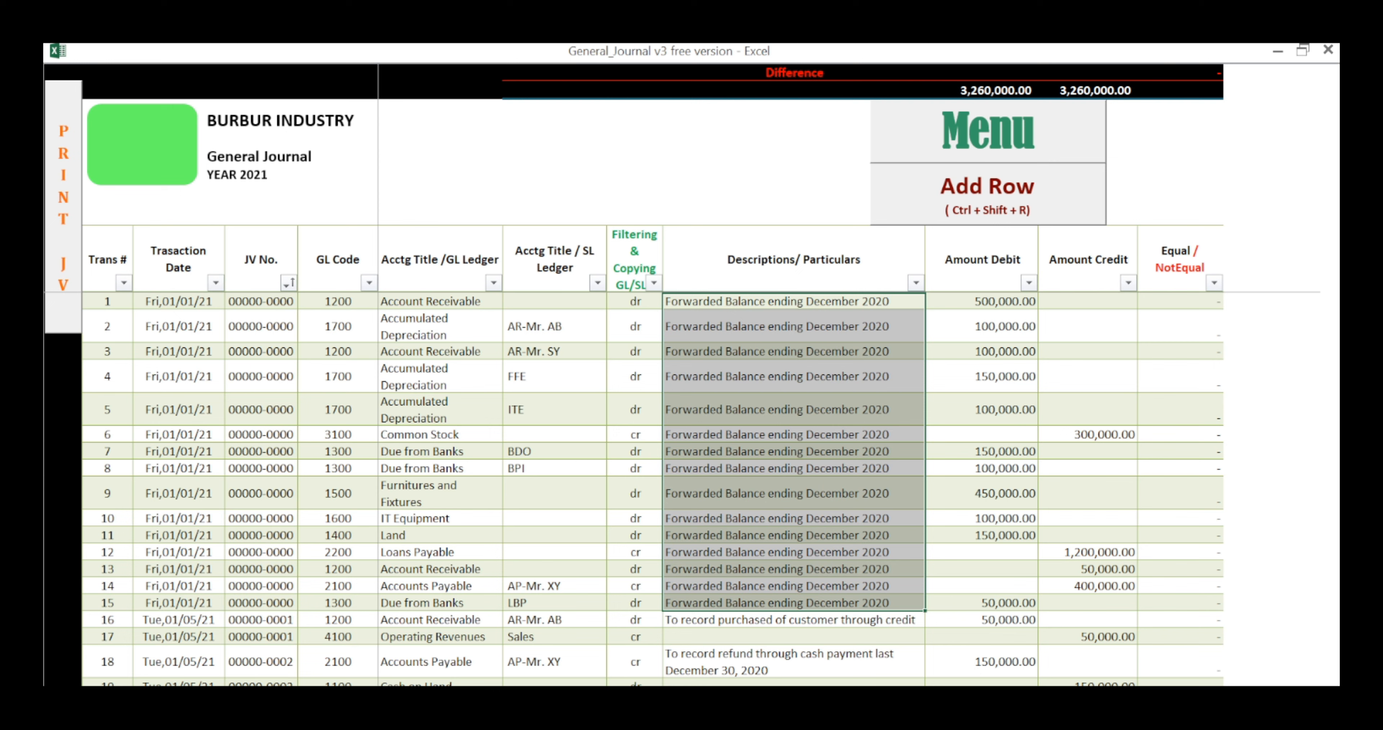
drag(793, 301, 793, 620)
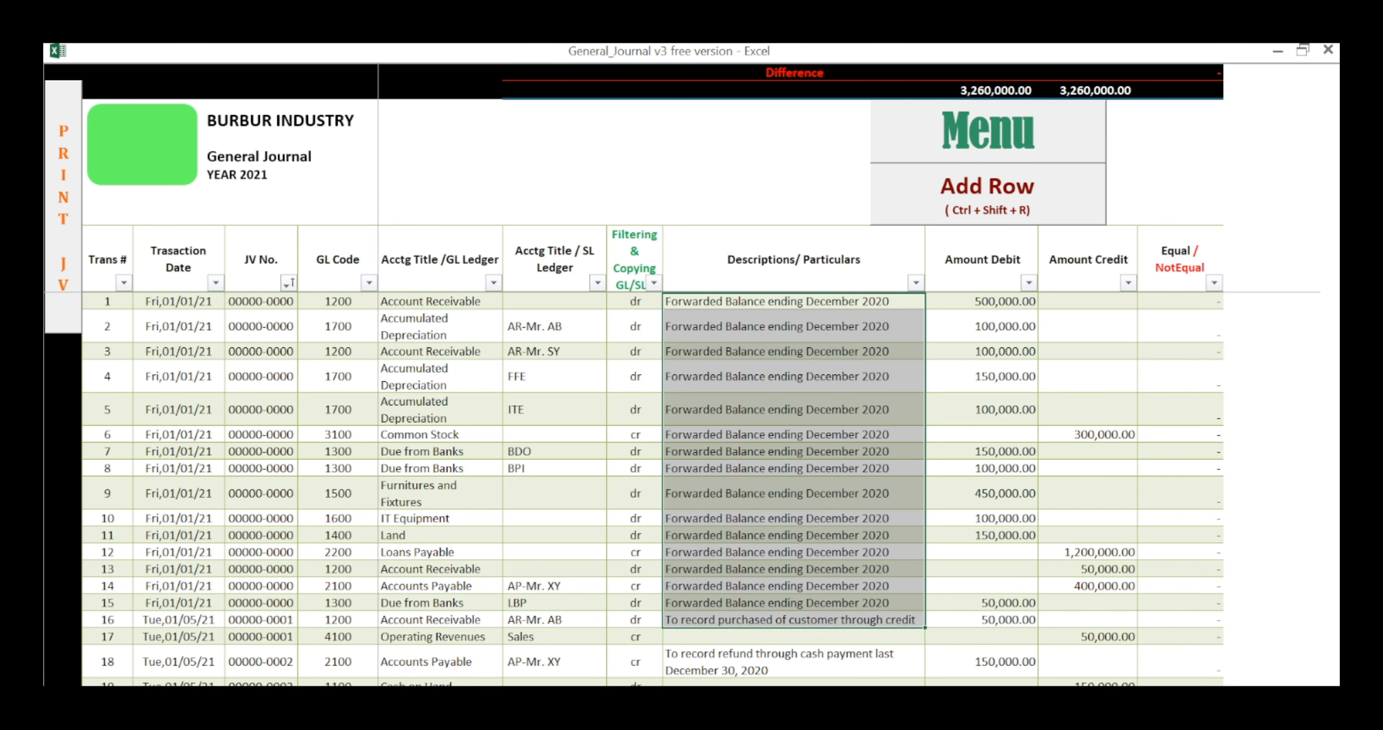
click(440, 301)
key(ctrl+shift+Down)
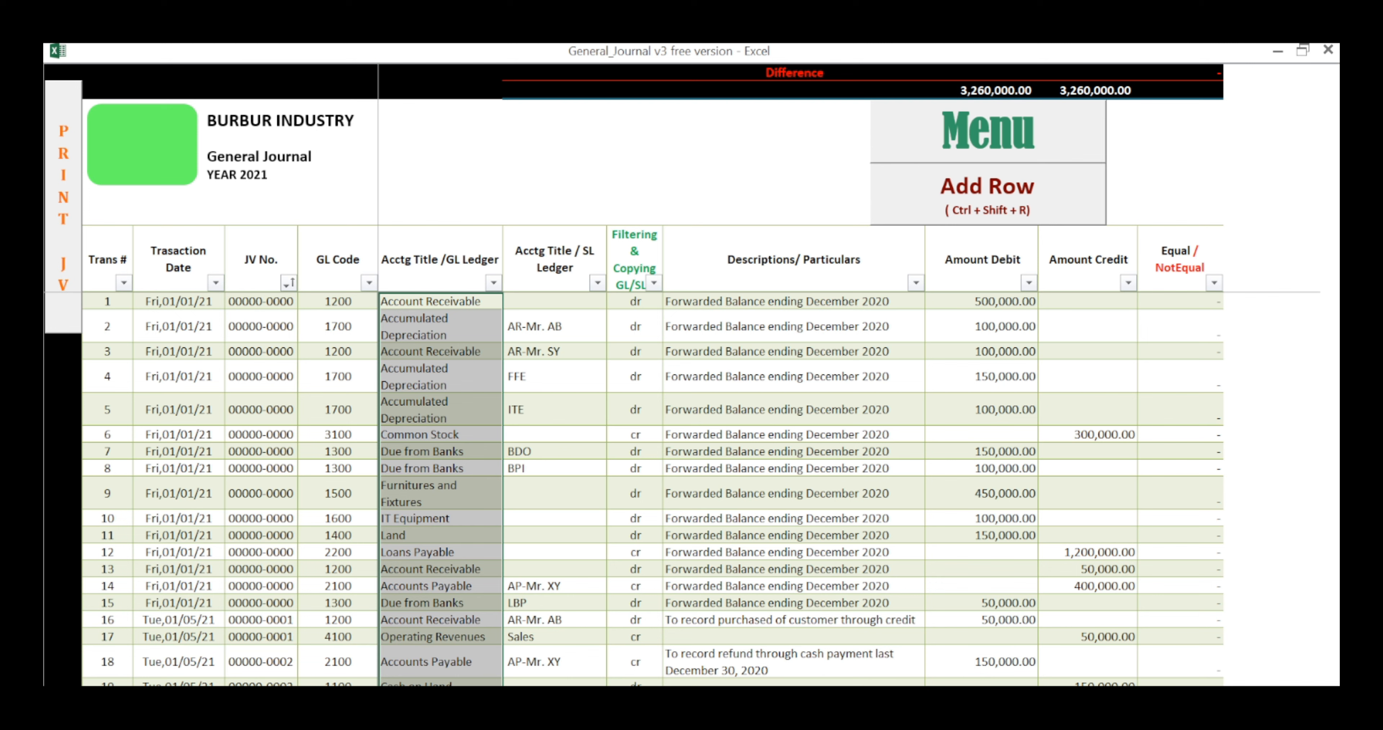
drag(441, 228, 555, 227)
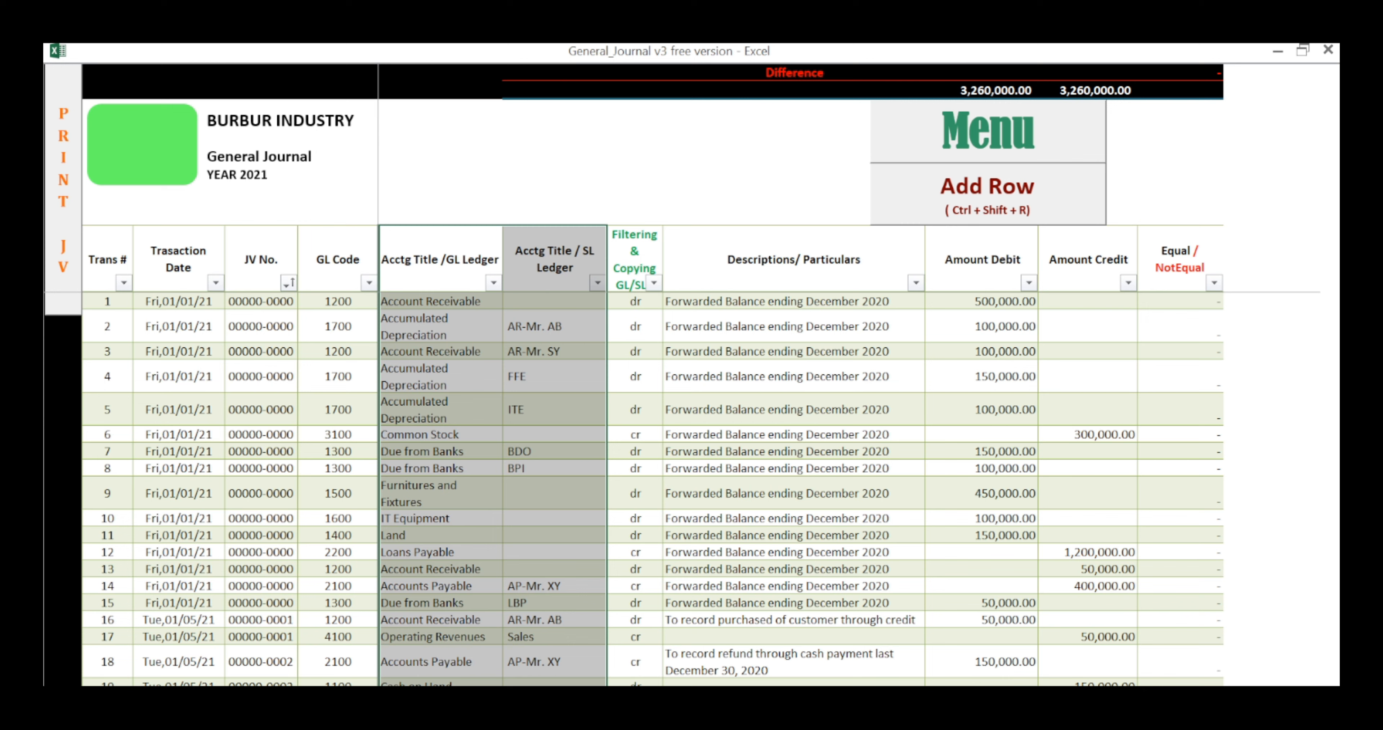
Step: Number the first two journal rows 1 and 2 under Trans #, and select the row numbers down the column
click(108, 227)
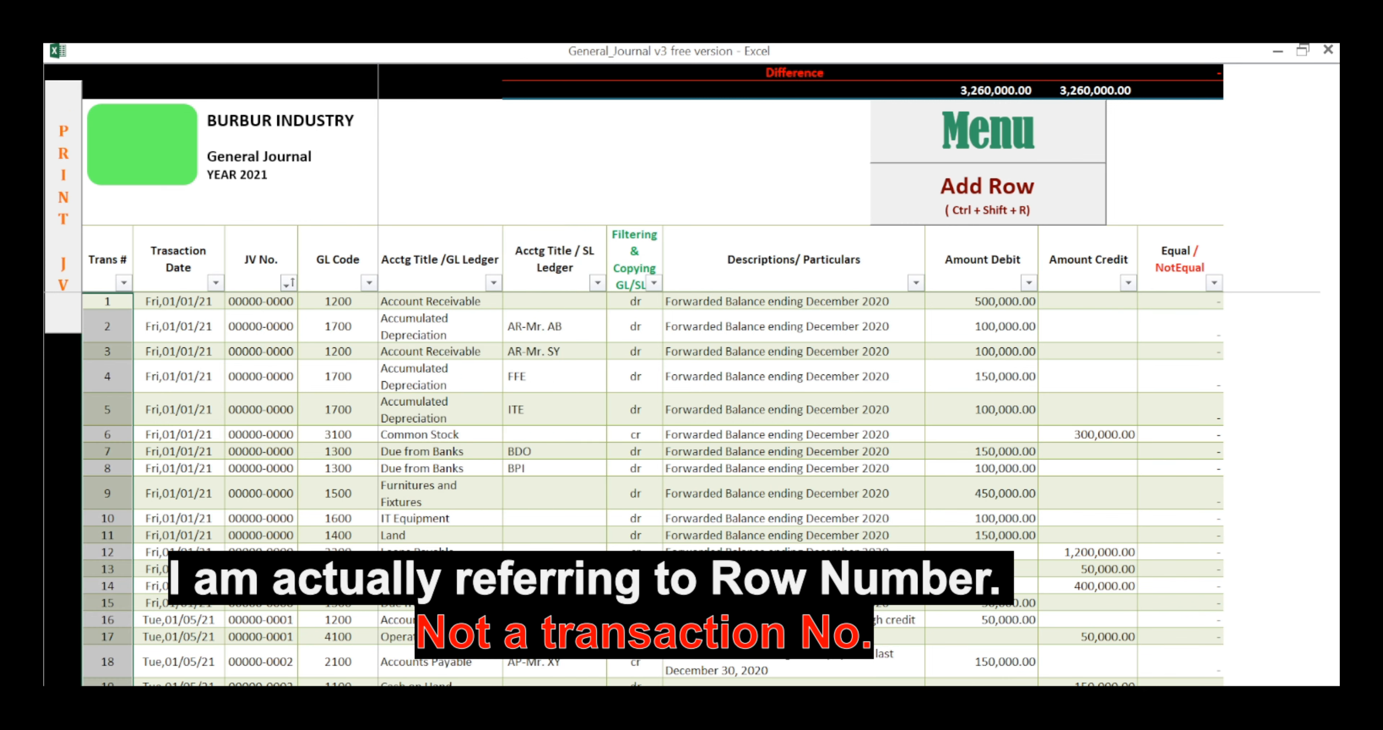
click(107, 301)
text(1)
key(Return)
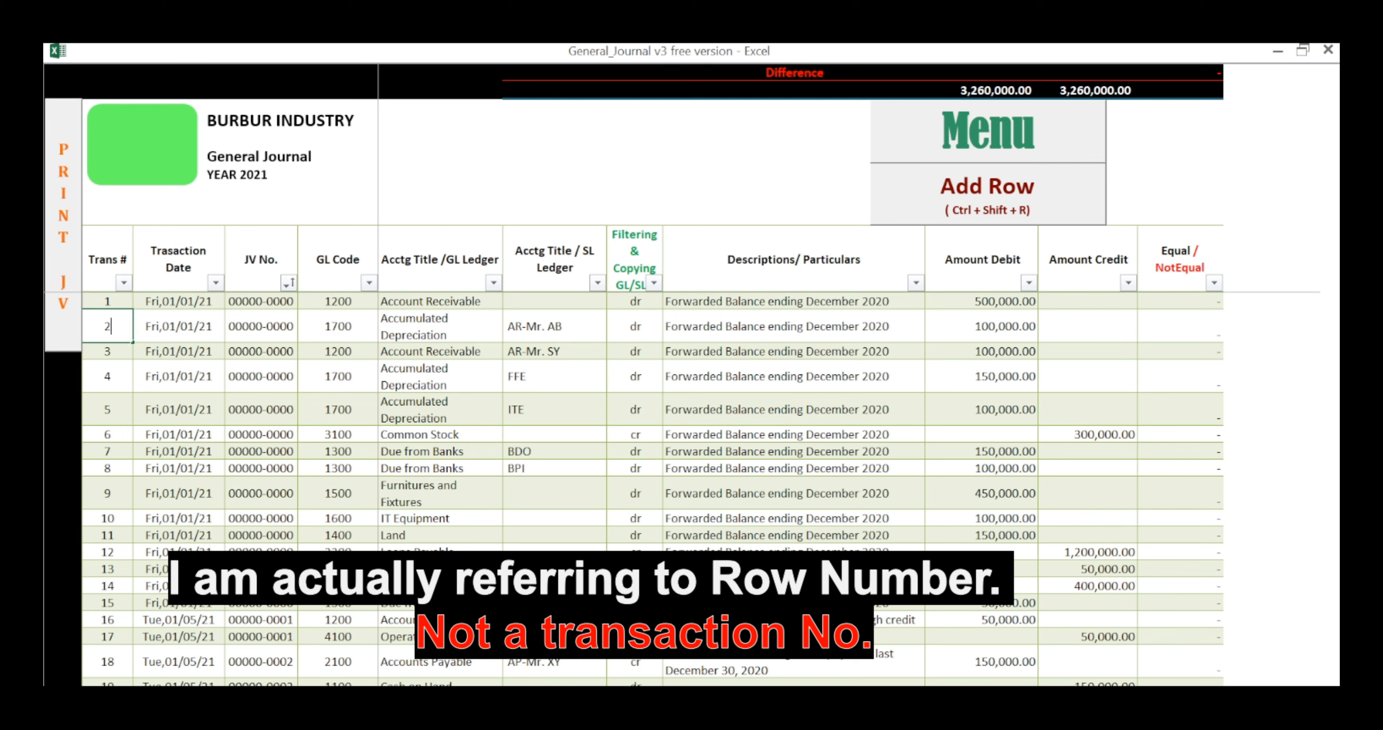
text(2)
key(Return)
drag(108, 301, 133, 683)
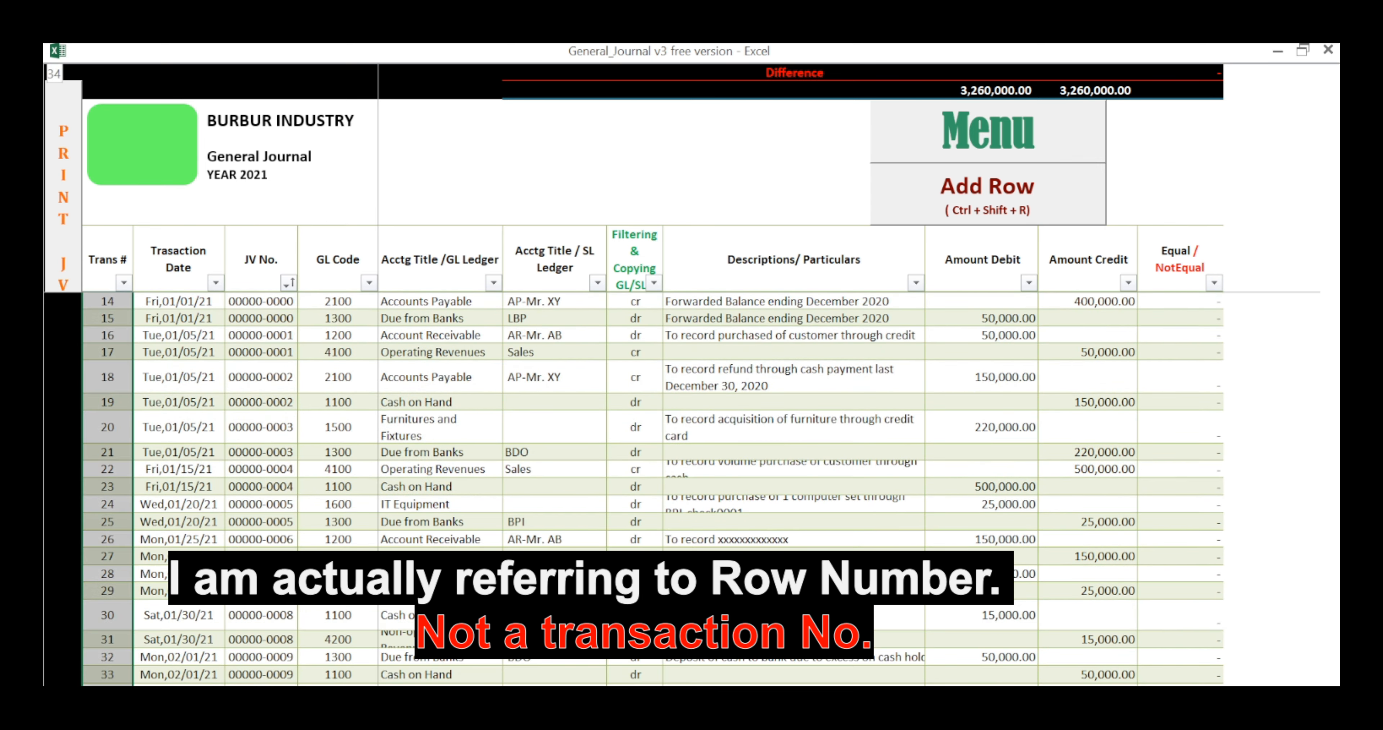
scroll(134, 683, up, 5)
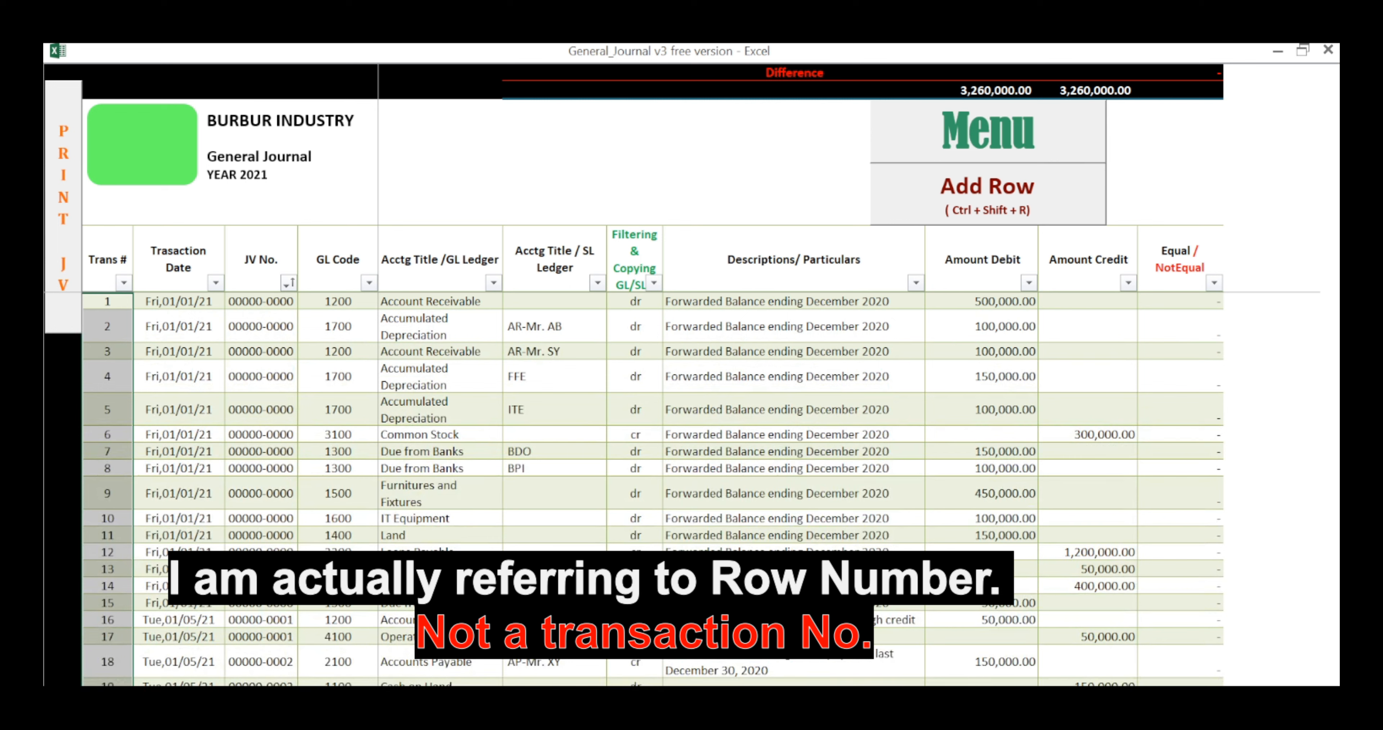
Step: Review the journal entries across Transaction Date to Amount Credit, down to the entry in row 37
click(178, 259)
click(107, 227)
drag(179, 227, 1087, 227)
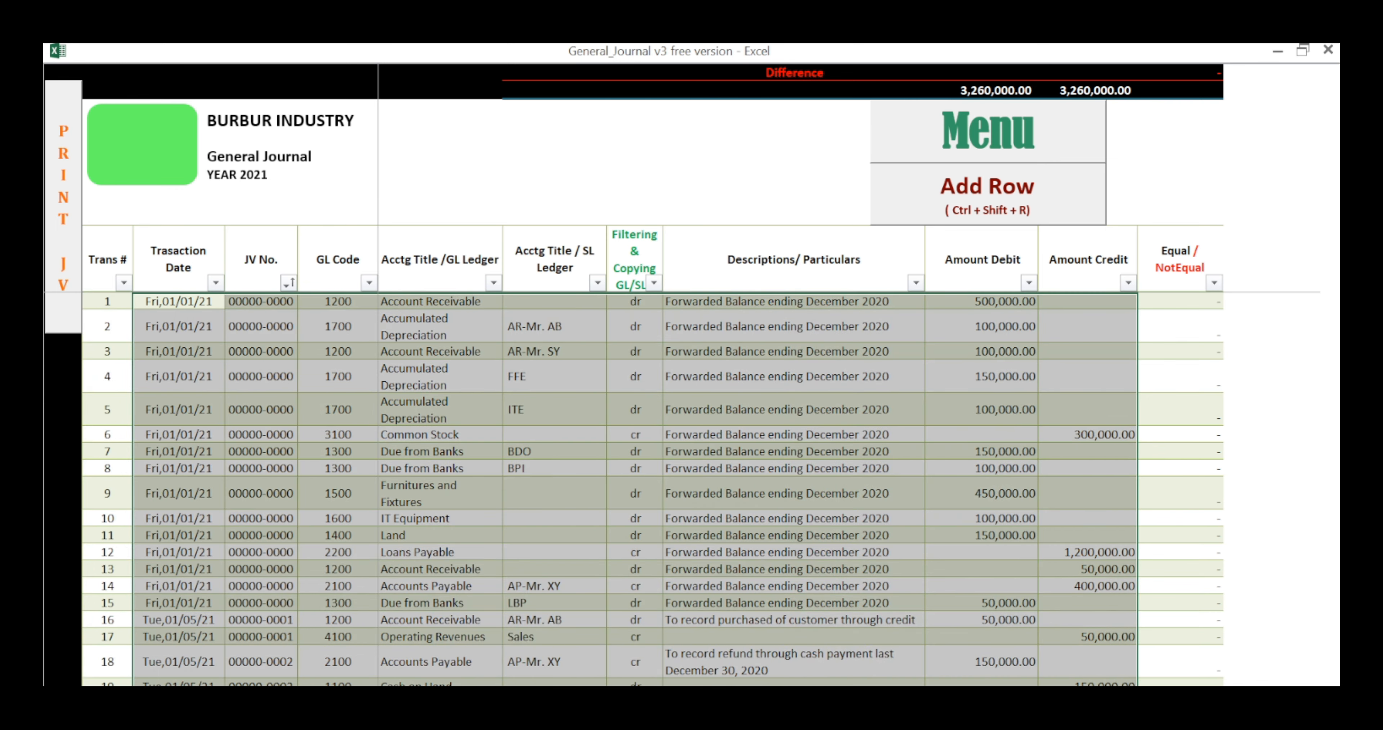
click(108, 352)
scroll(107, 351, down, 1)
scroll(653, 491, down, 12)
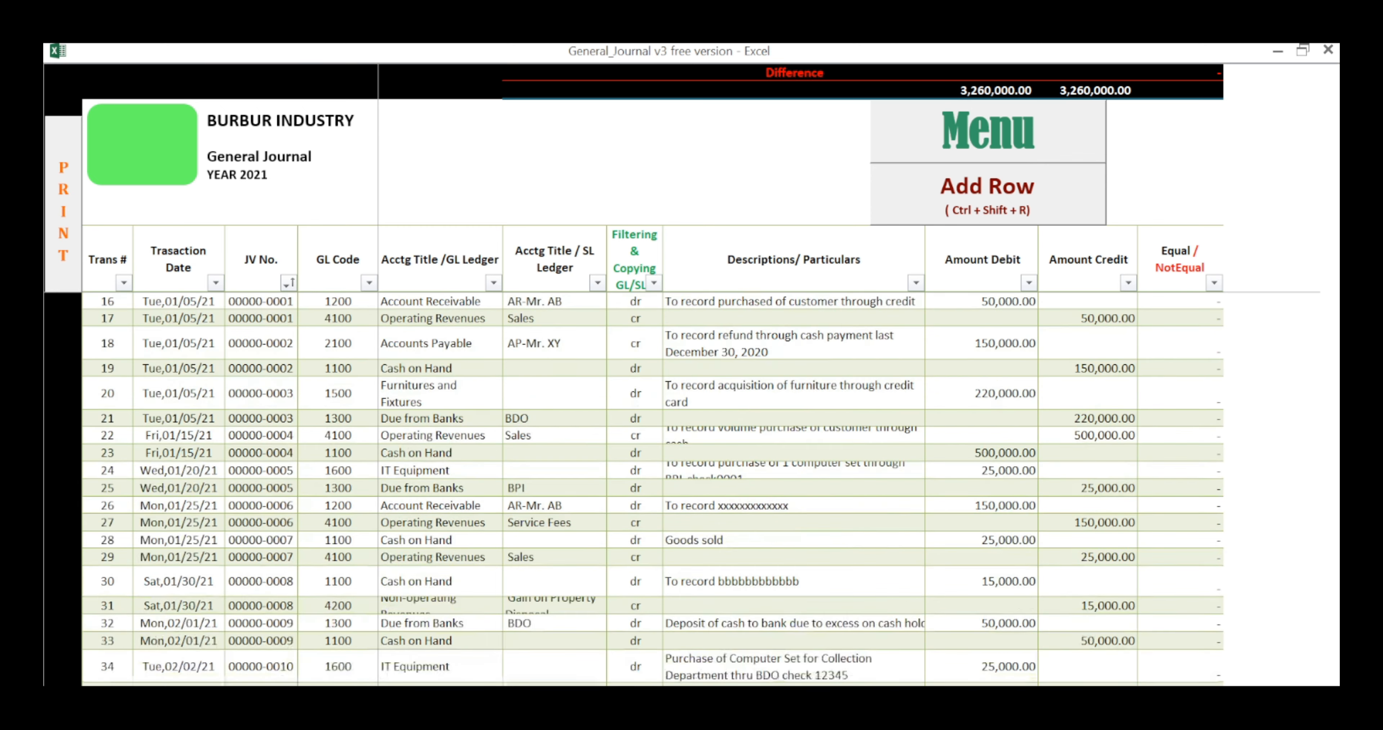
scroll(652, 491, up, 3)
drag(178, 421, 1101, 422)
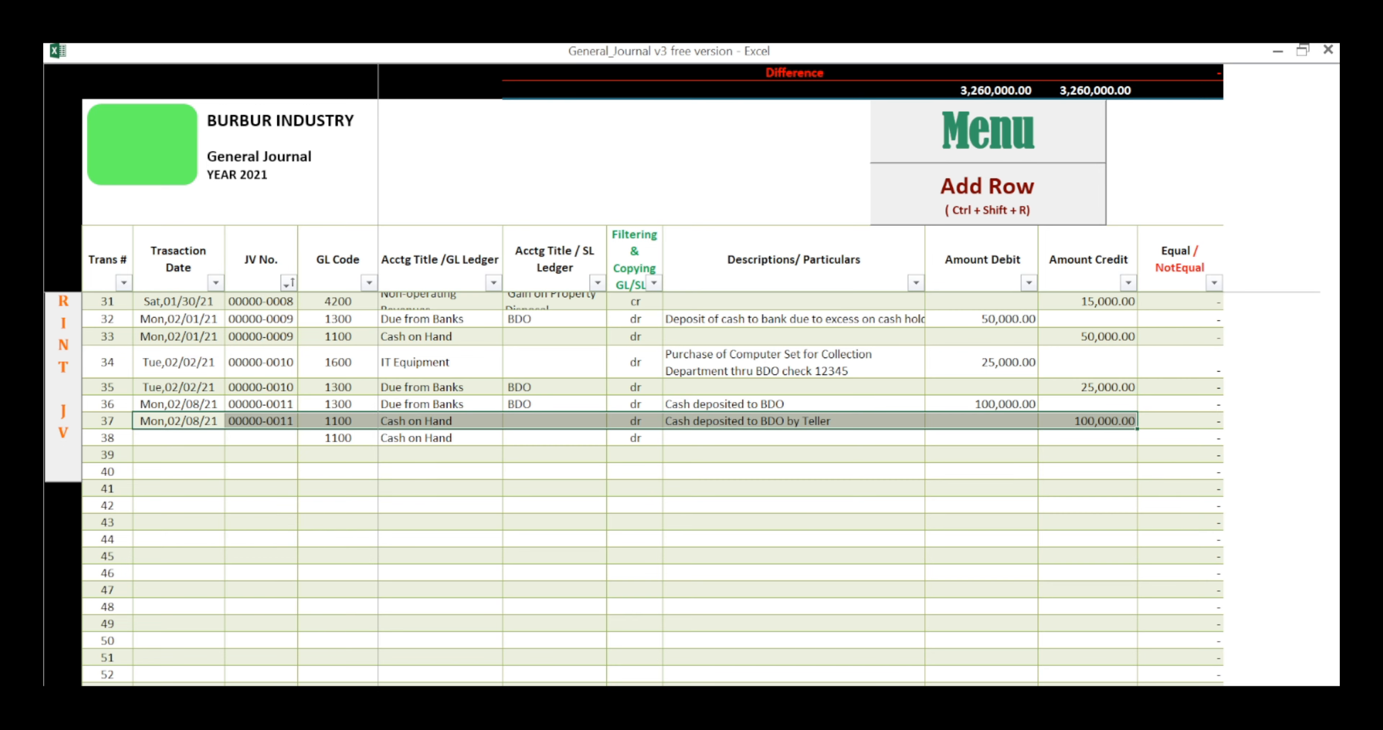
scroll(652, 489, up, 10)
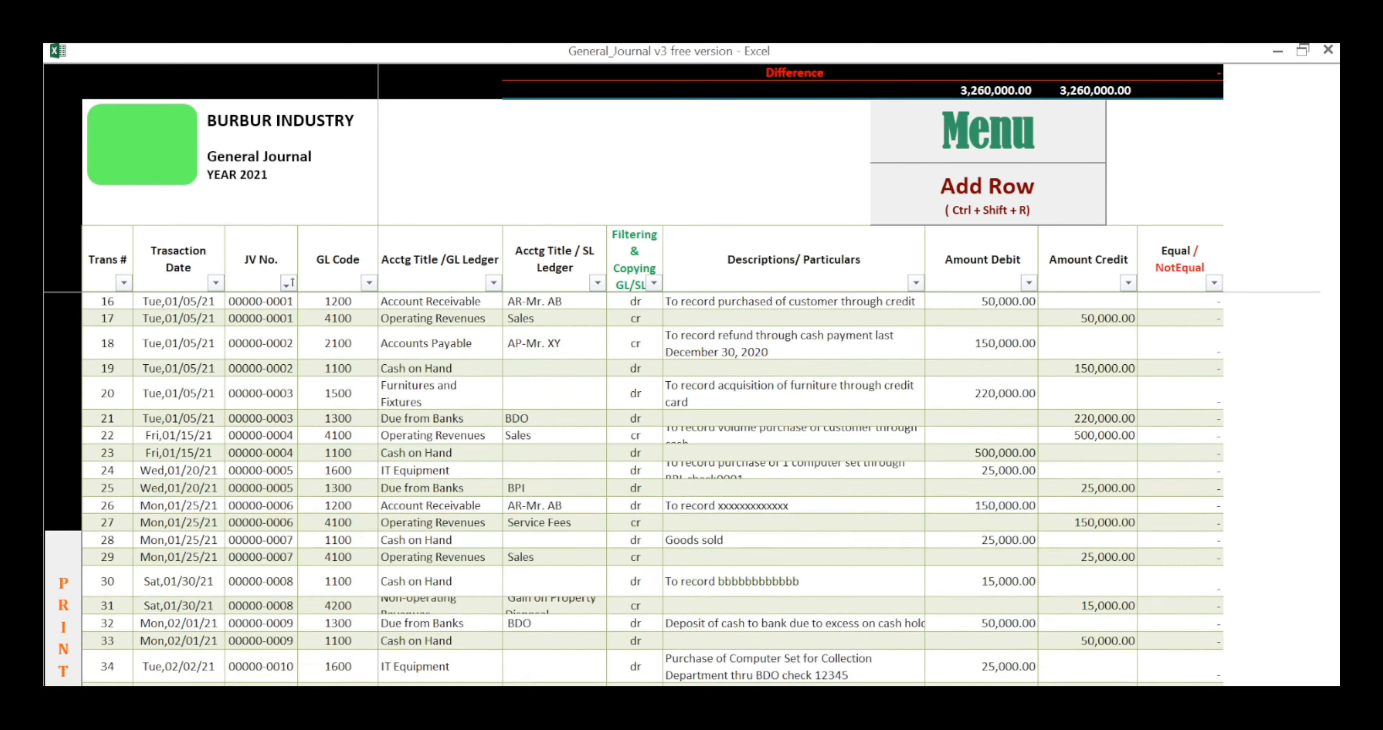
click(179, 259)
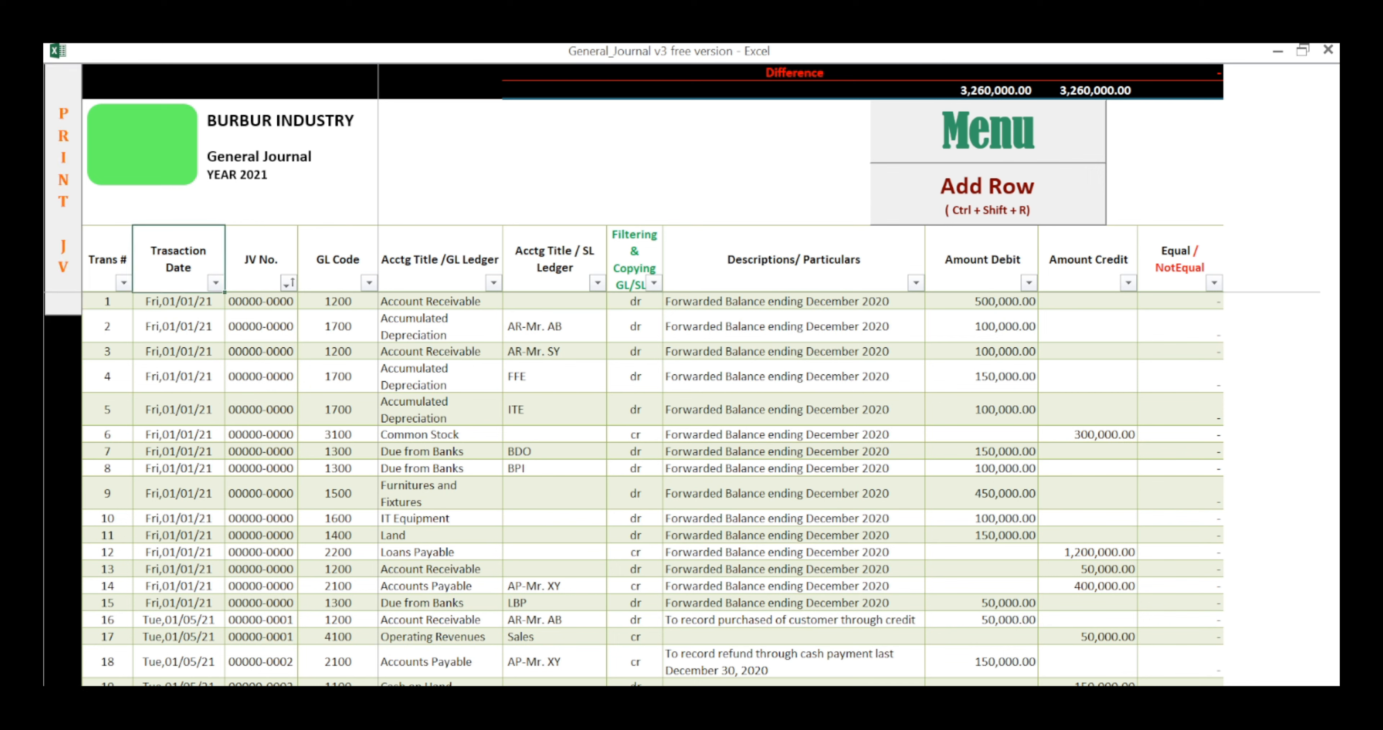
Step: Enter 1/1/21 as the transaction date of row 1, keeping its JV number and the Account Receivable GL title
click(108, 301)
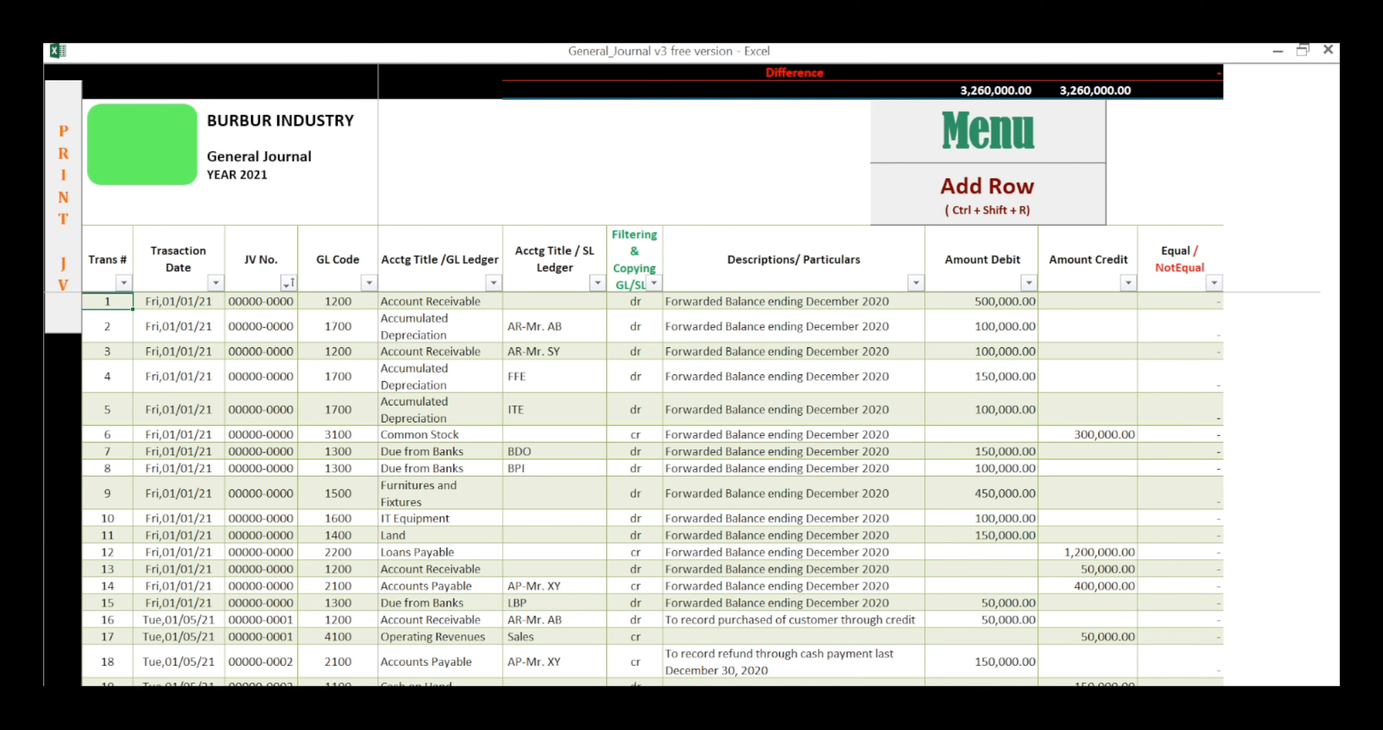
key(Right)
key(Right)
key(Left)
text(1/1/21)
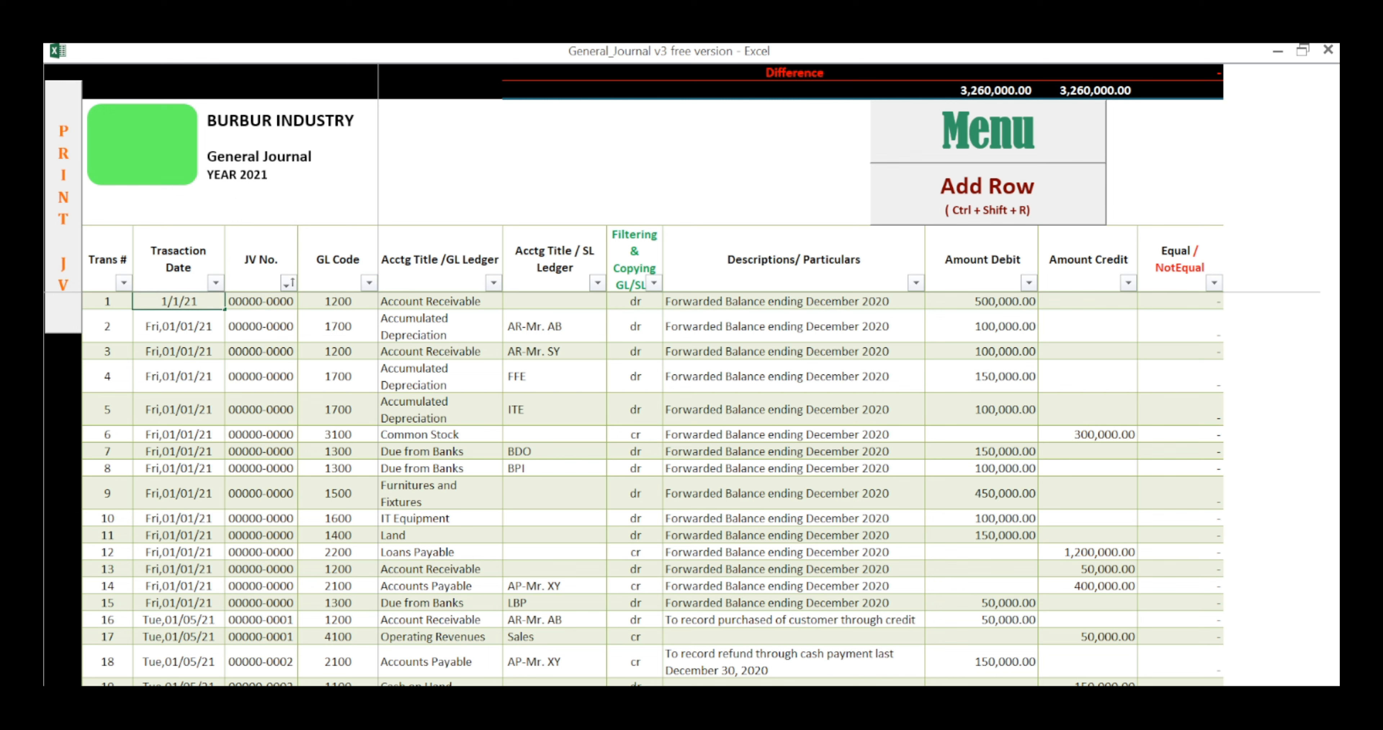
key(Tab)
Step: Set the SL ledger title of row 1 to AR-Mr. AB
key(Tab)
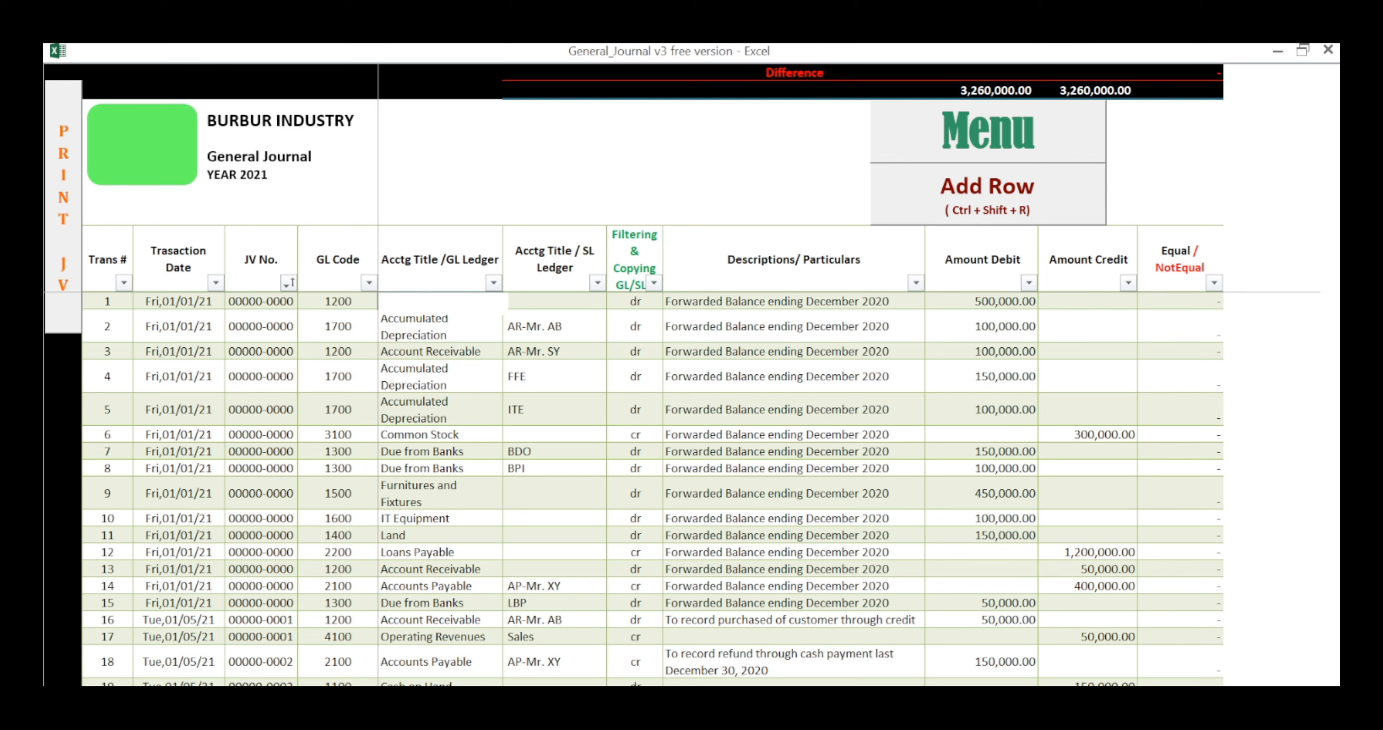
key(alt+Down)
key(Escape)
key(Tab)
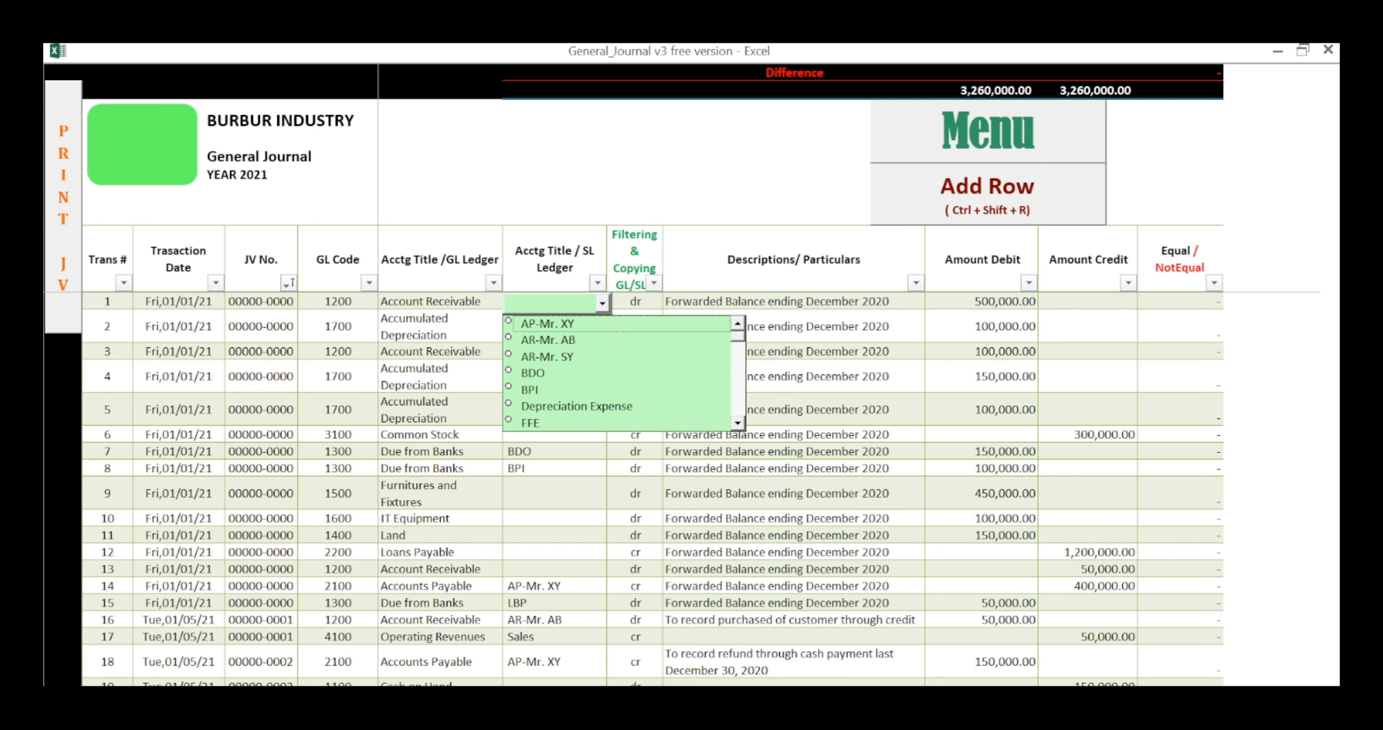
key(Down)
Step: Change the SL ledger title of row 1 to AR-Mr. SY, keeping its description and debit amount
key(Down)
key(Tab)
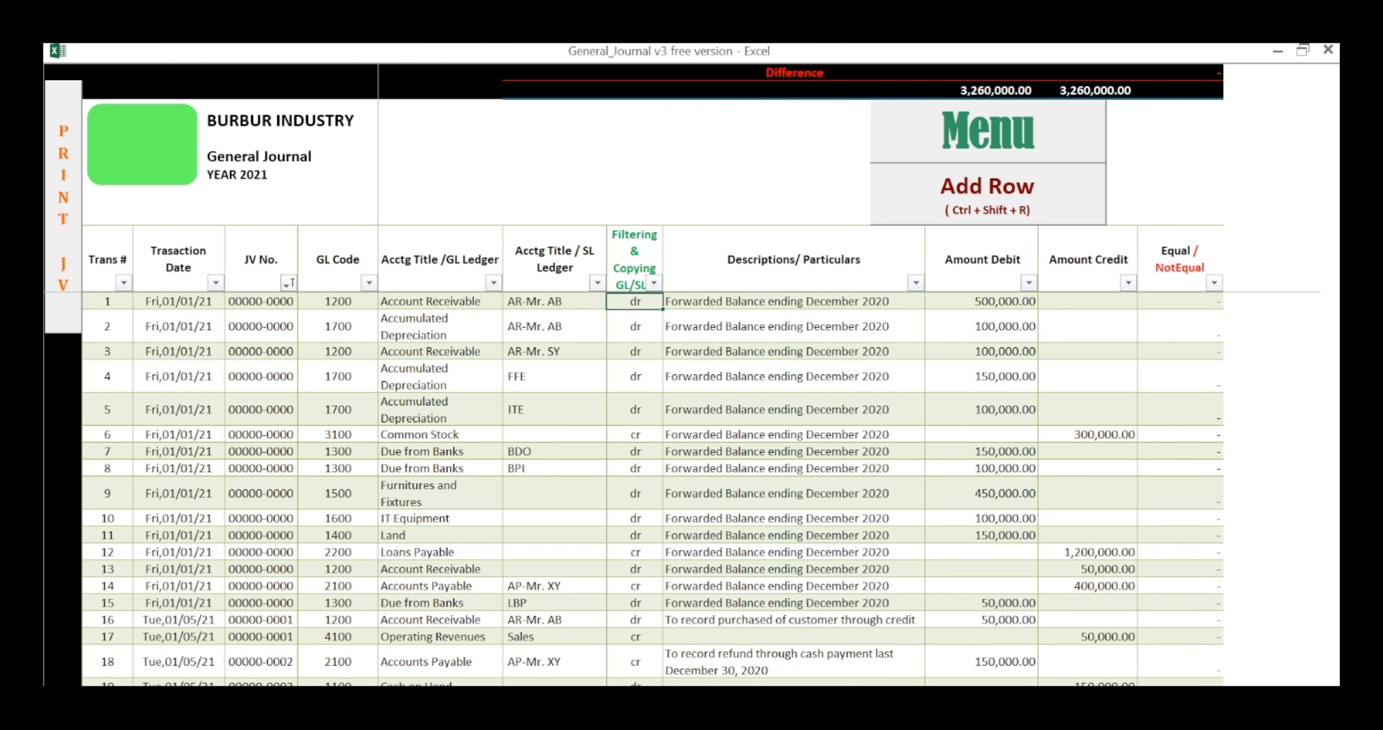
key(shift+Tab)
key(Down)
key(Tab)
key(Tab)
key(Tab)
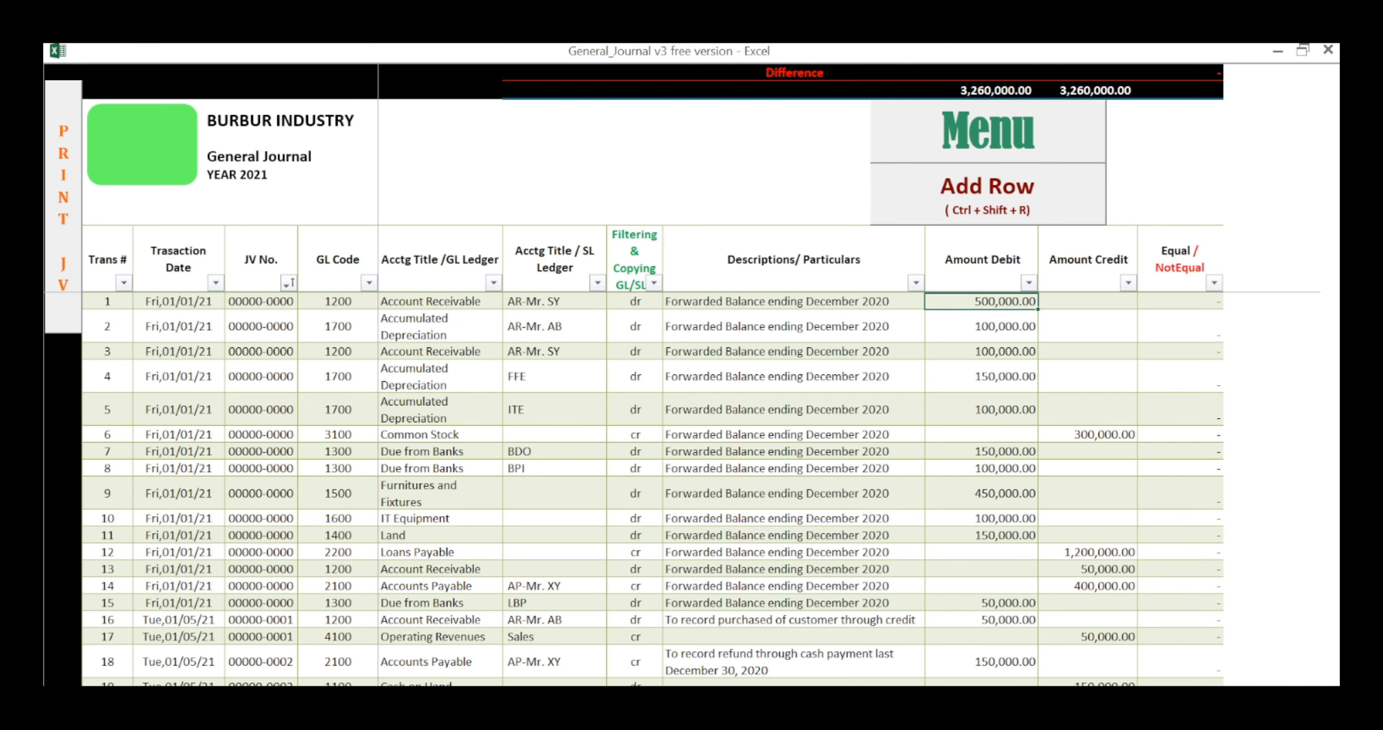
key(Down)
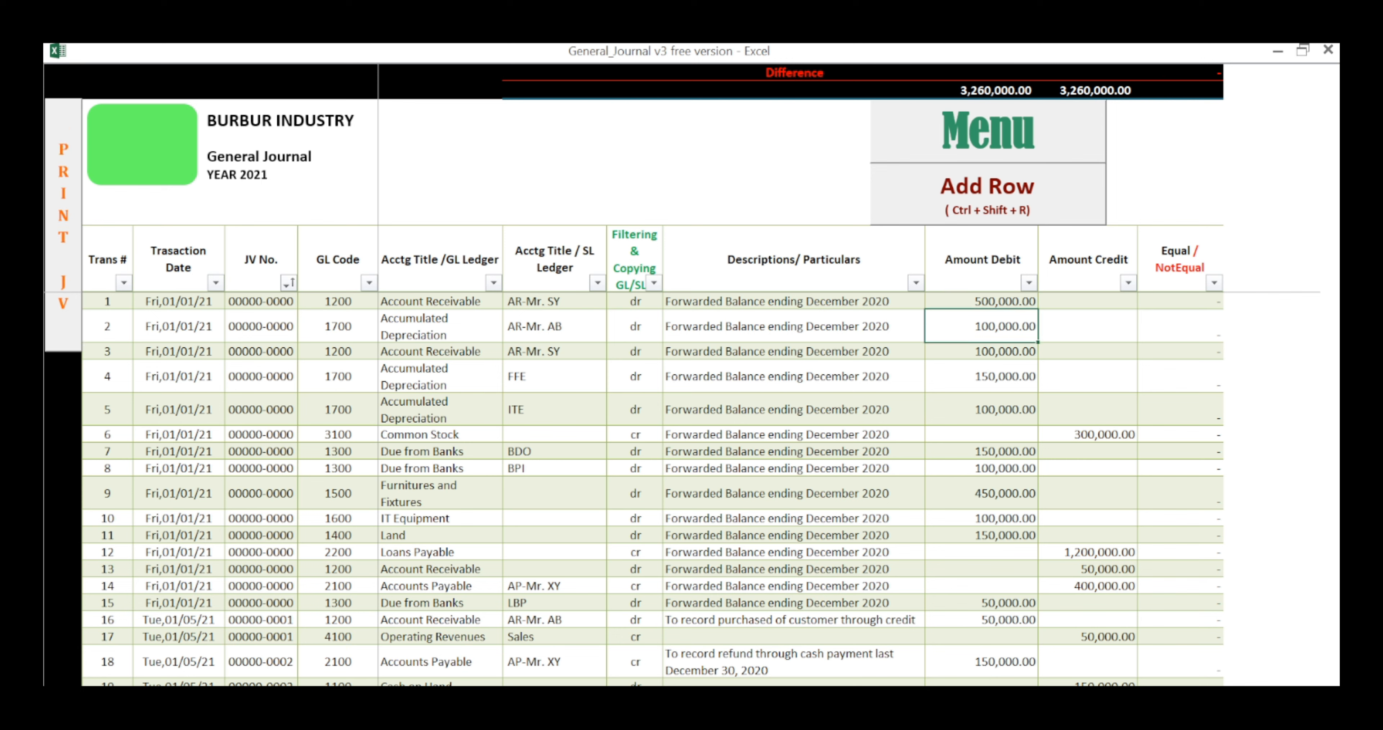
Step: Clear the SL ledger title of the Accumulated Depreciation entry in row 2
click(178, 326)
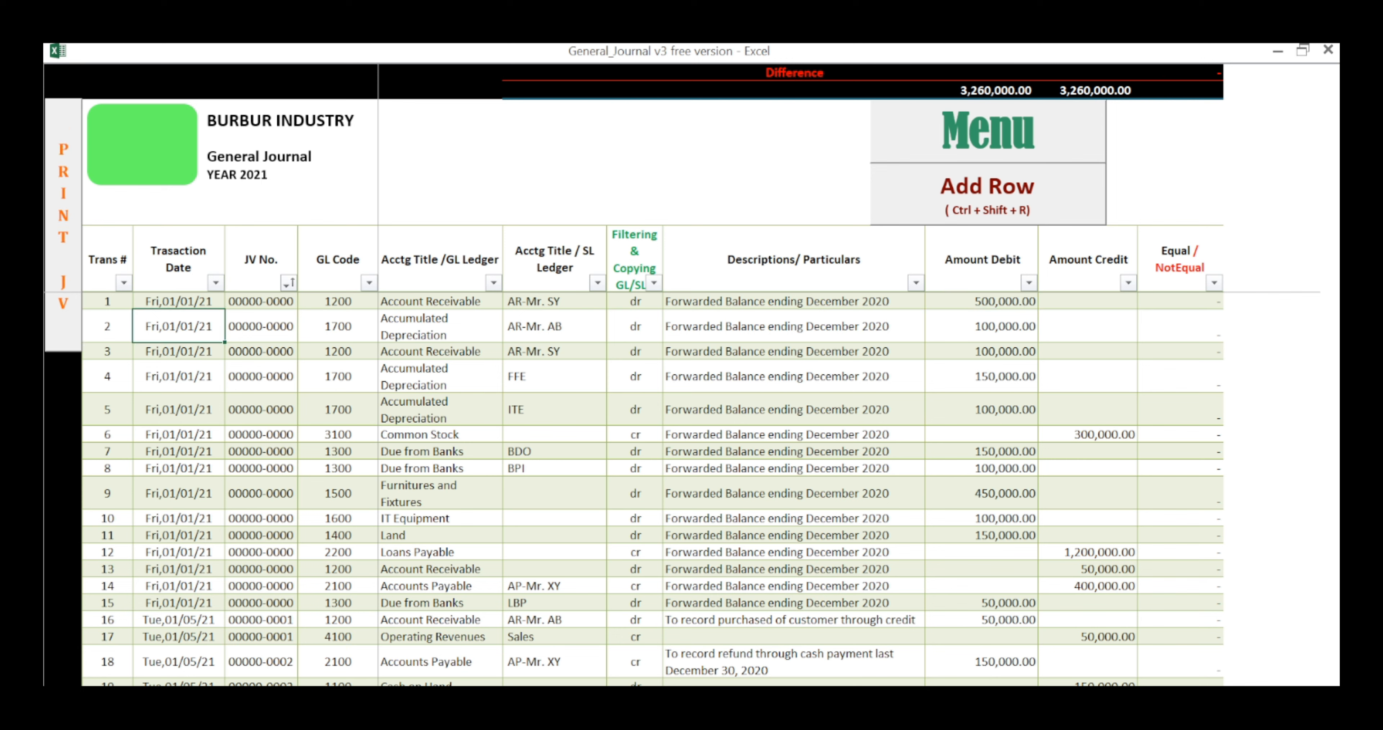
key(Tab)
key(Tab)
key(Tab)
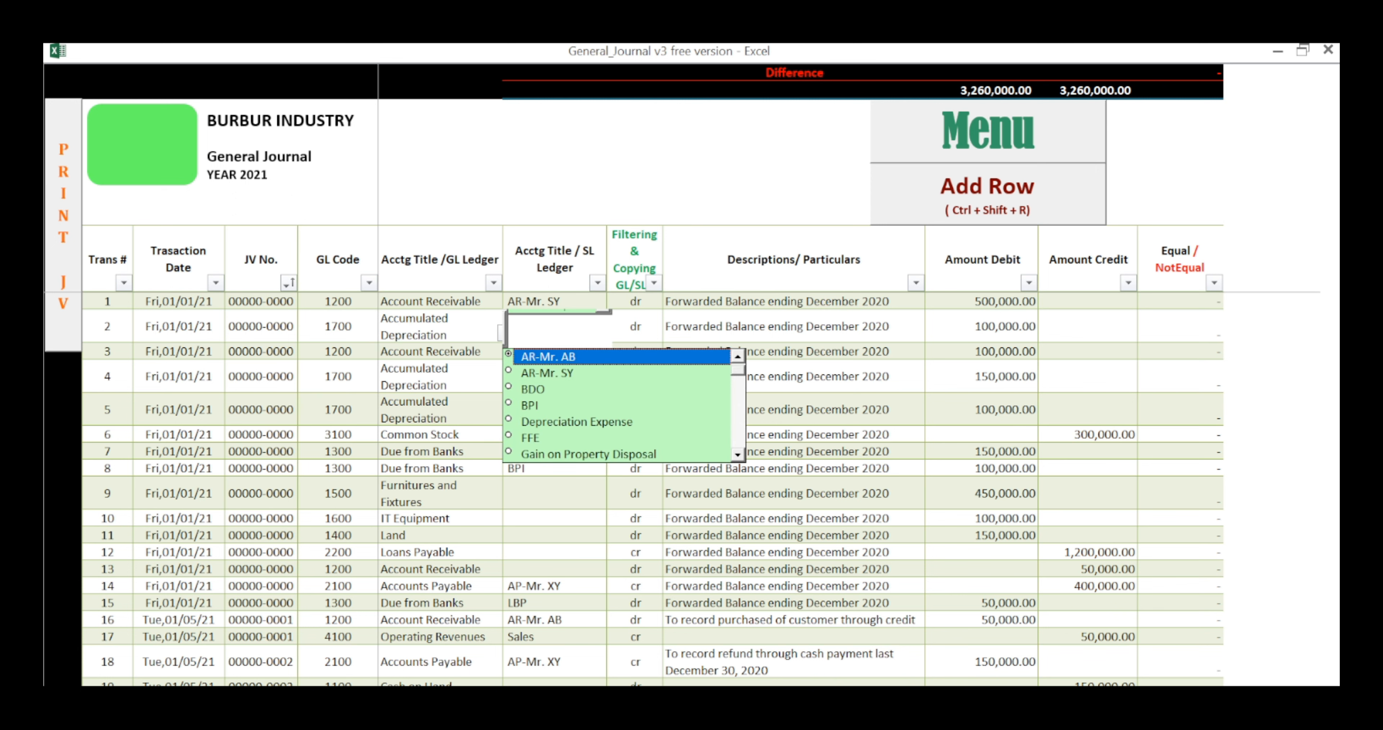
key(BackSpace)
key(BackSpace)
key(BackSpace)
key(BackSpace)
key(BackSpace)
key(BackSpace)
key(BackSpace)
key(BackSpace)
key(BackSpace)
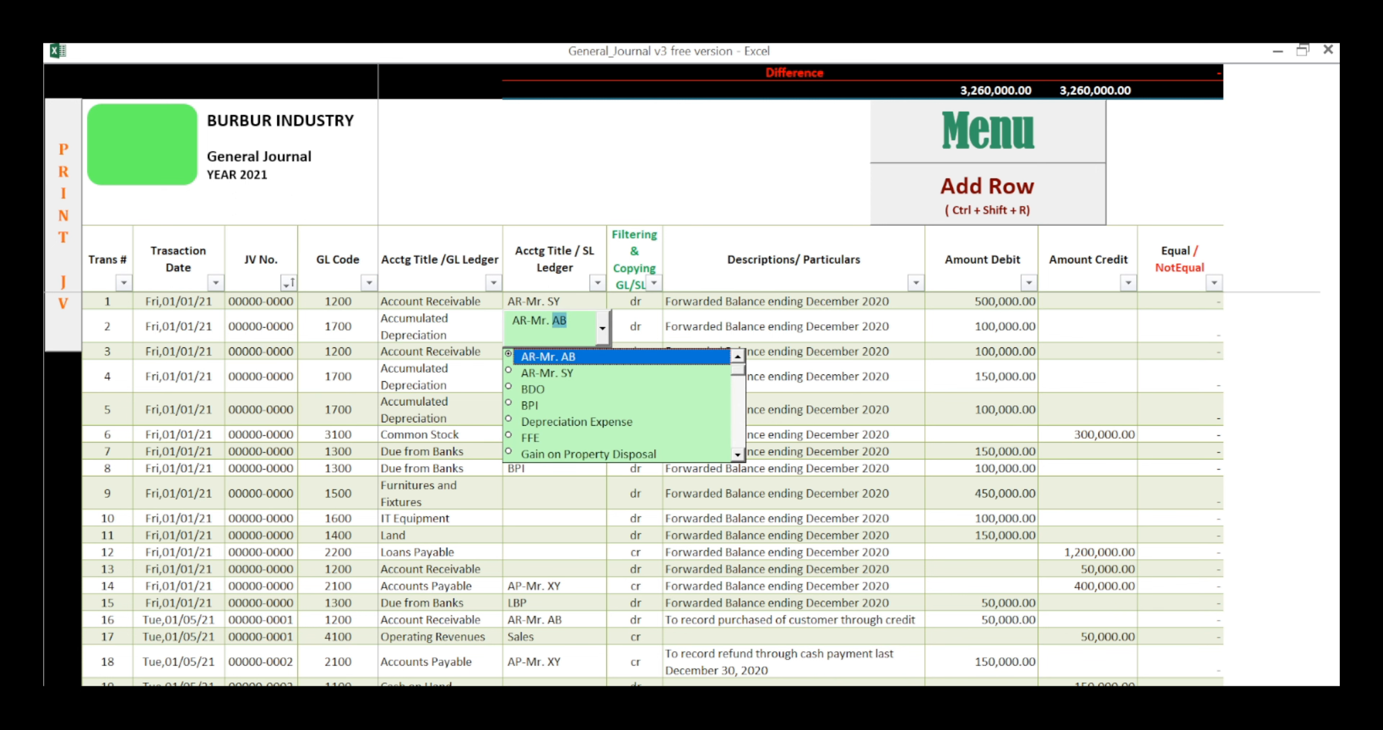
key(BackSpace)
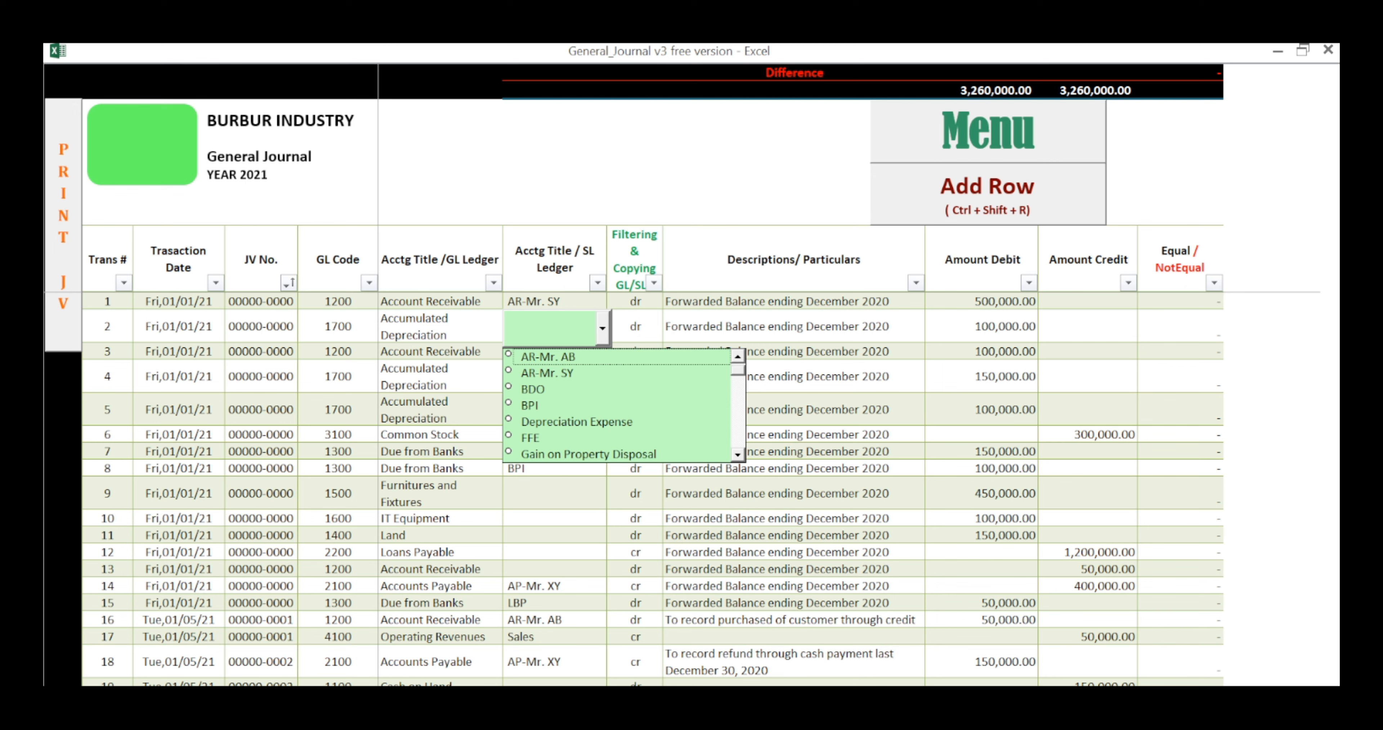
key(Tab)
key(Tab)
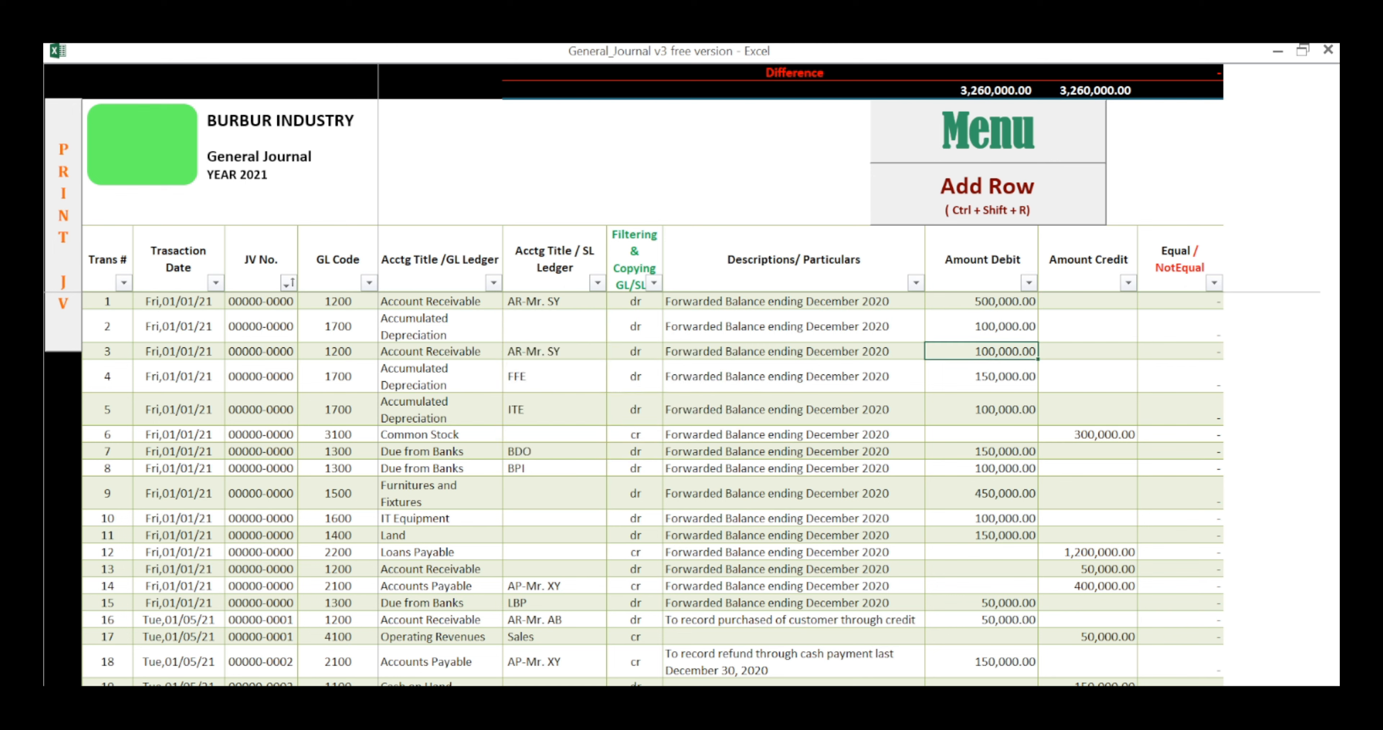
key(Down)
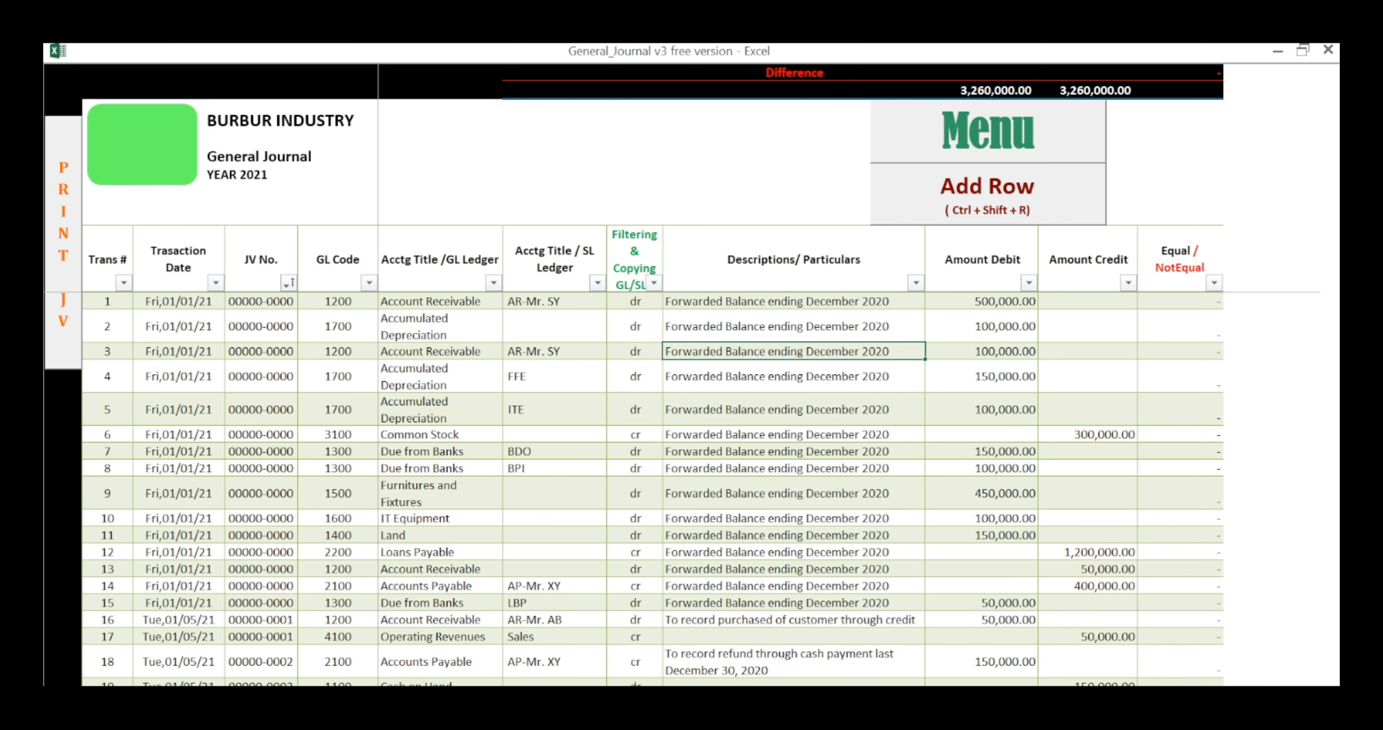
Step: Enter 1/5/21 as the transaction date and 1 as the JV number of the entry in row 16
scroll(652, 488, down, 3)
scroll(653, 488, up, 3)
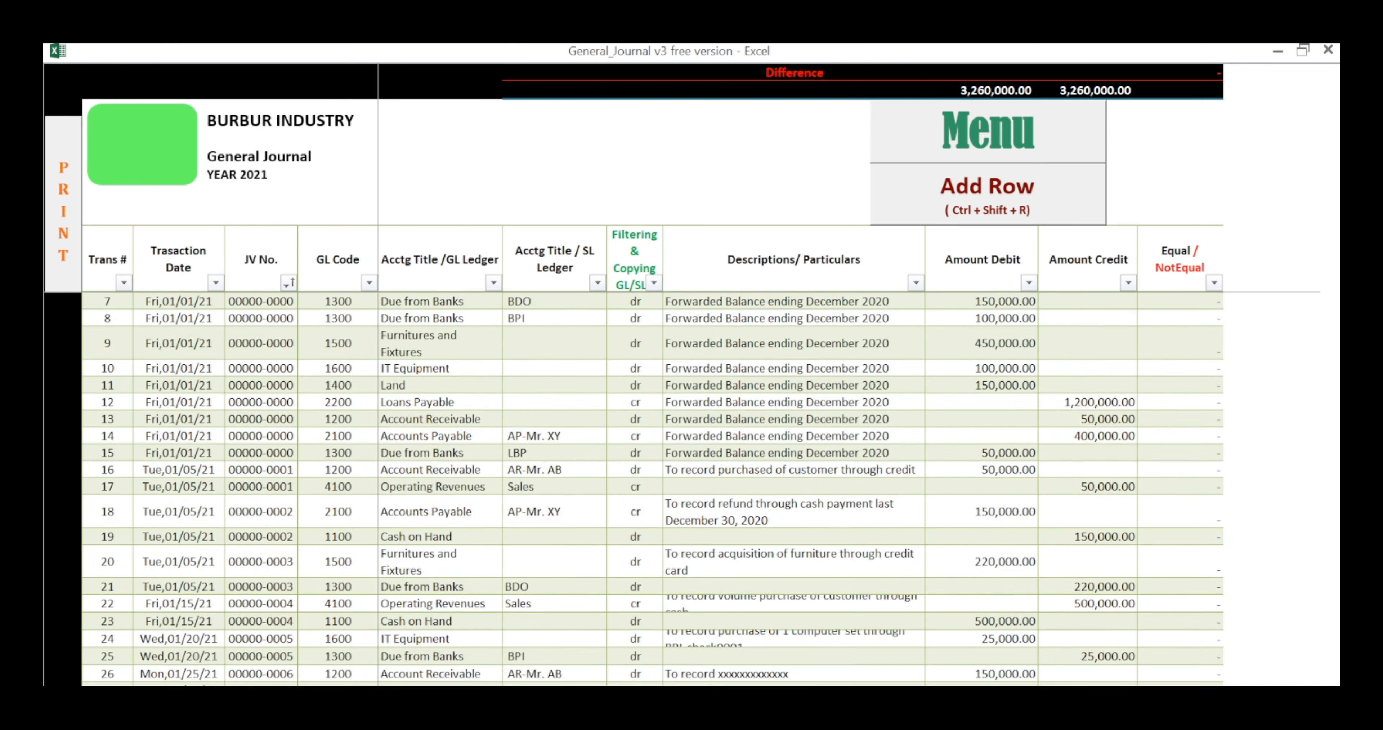
scroll(652, 488, down, 3)
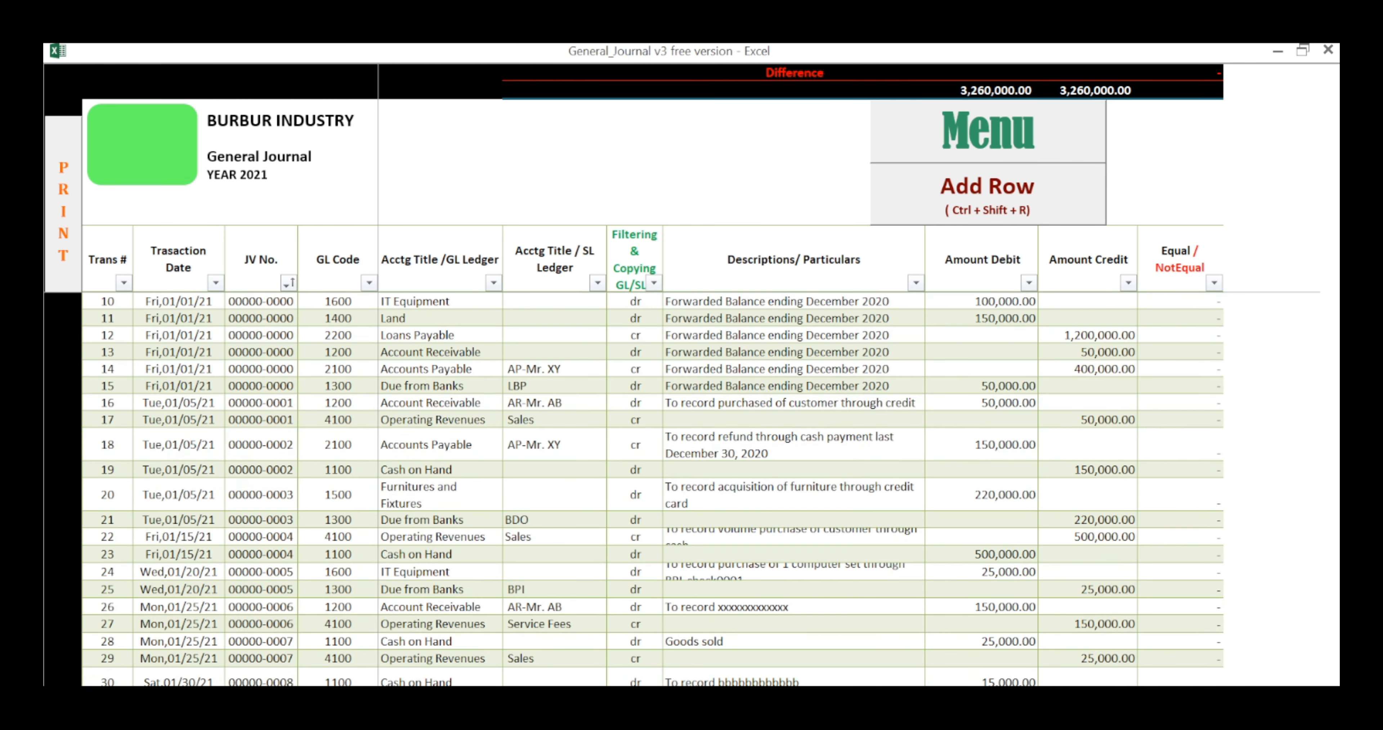
click(178, 403)
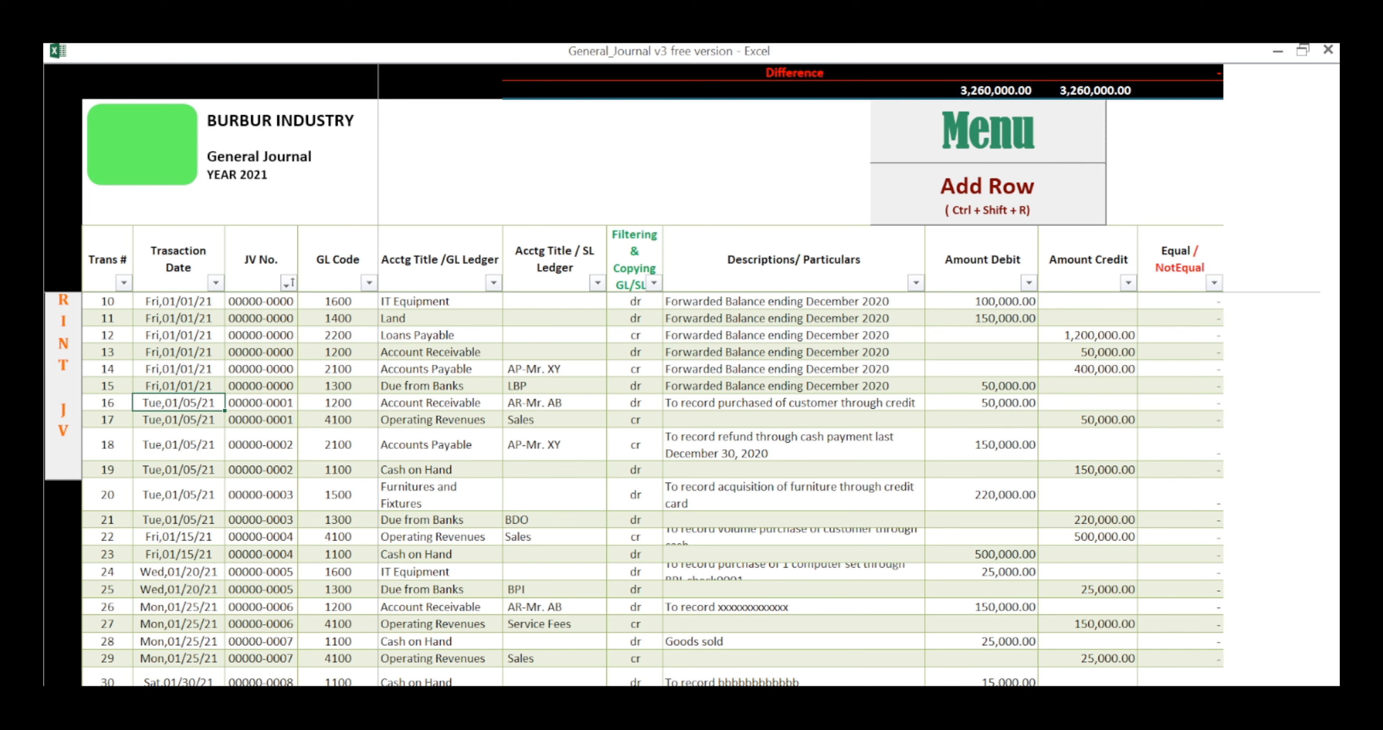
text(1/5/21)
key(Tab)
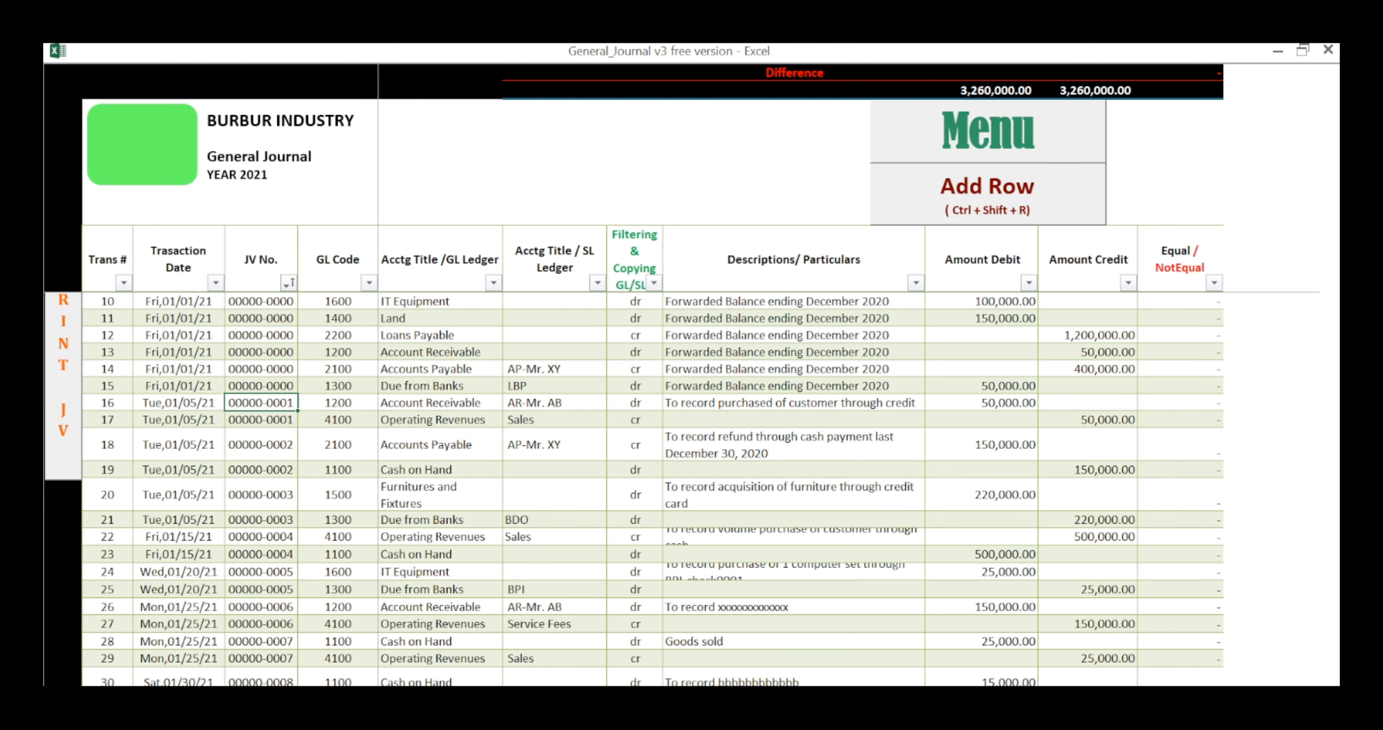
text(1)
key(Tab)
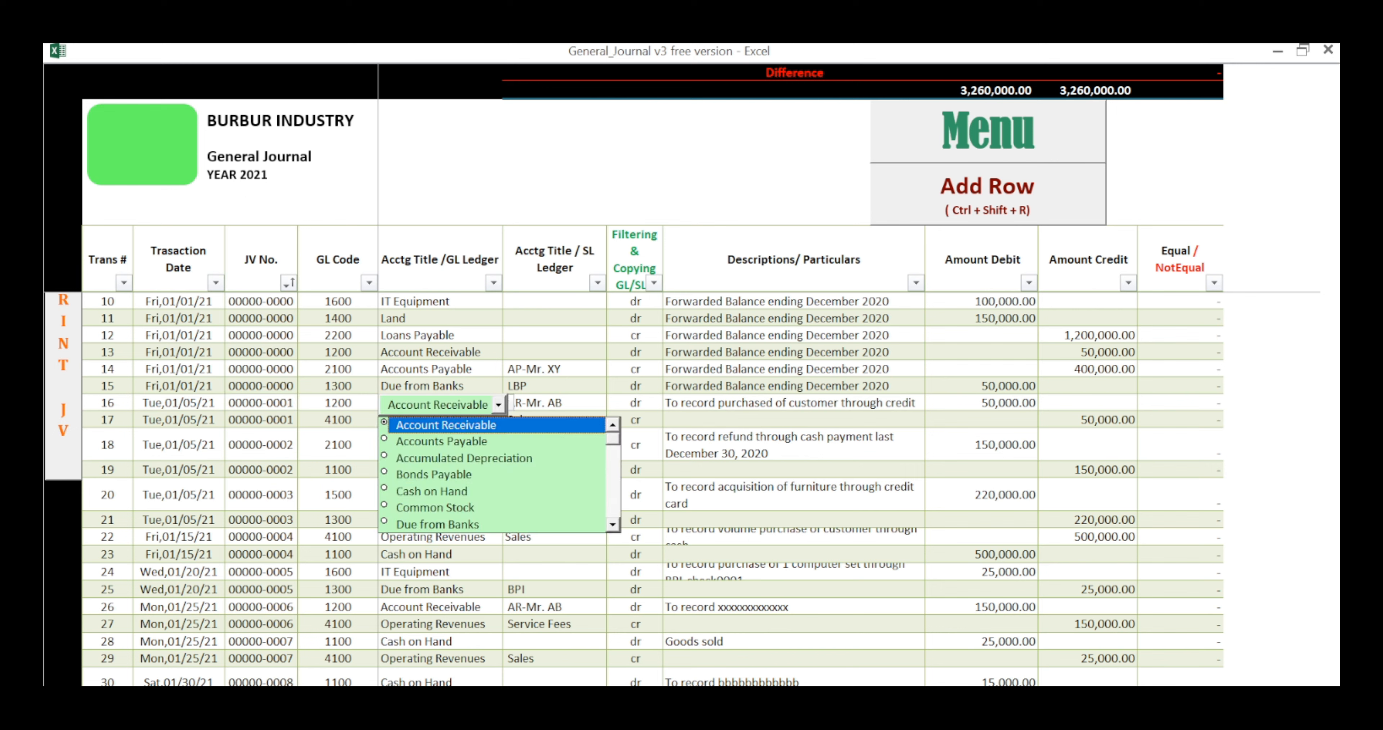
Step: Accept Account Receivable as the GL title and AR-Mr. AB as the SL title of row 16, keeping its description
key(Tab)
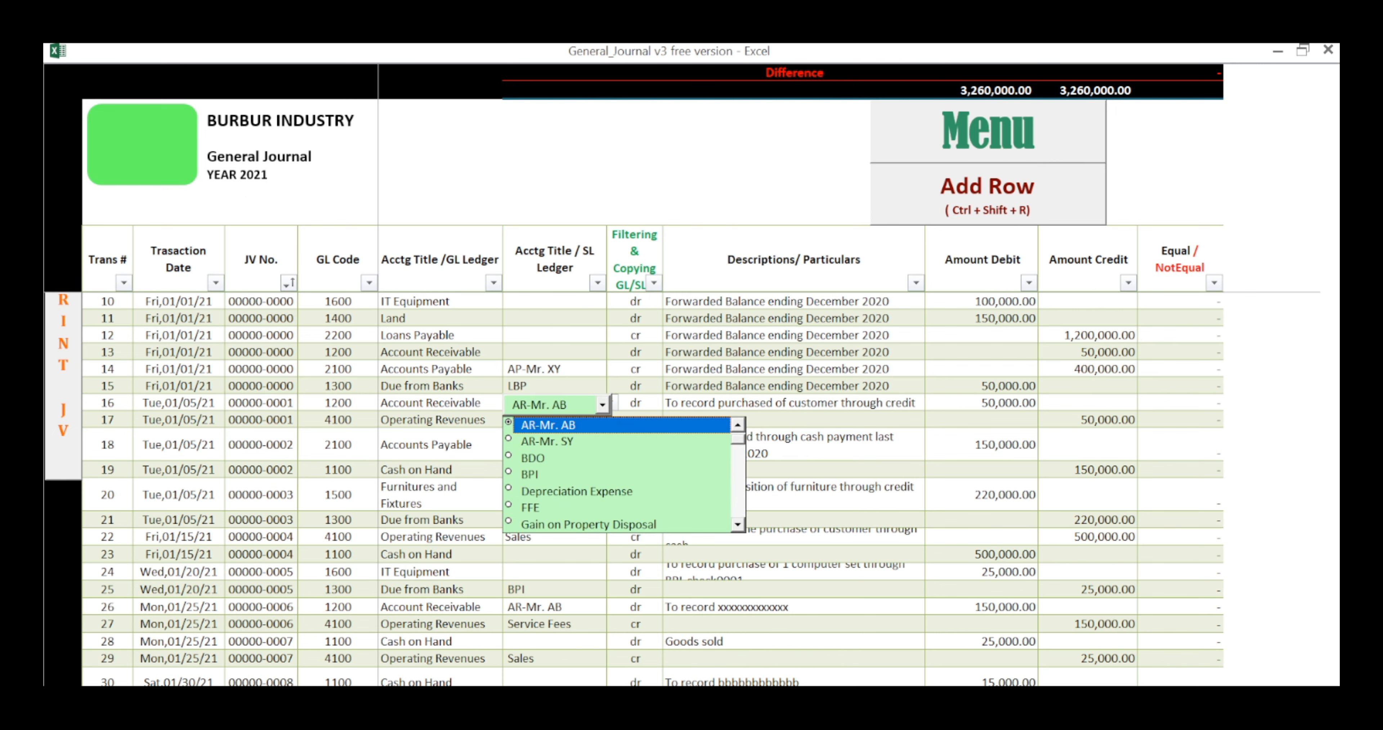
key(Tab)
key(Tab)
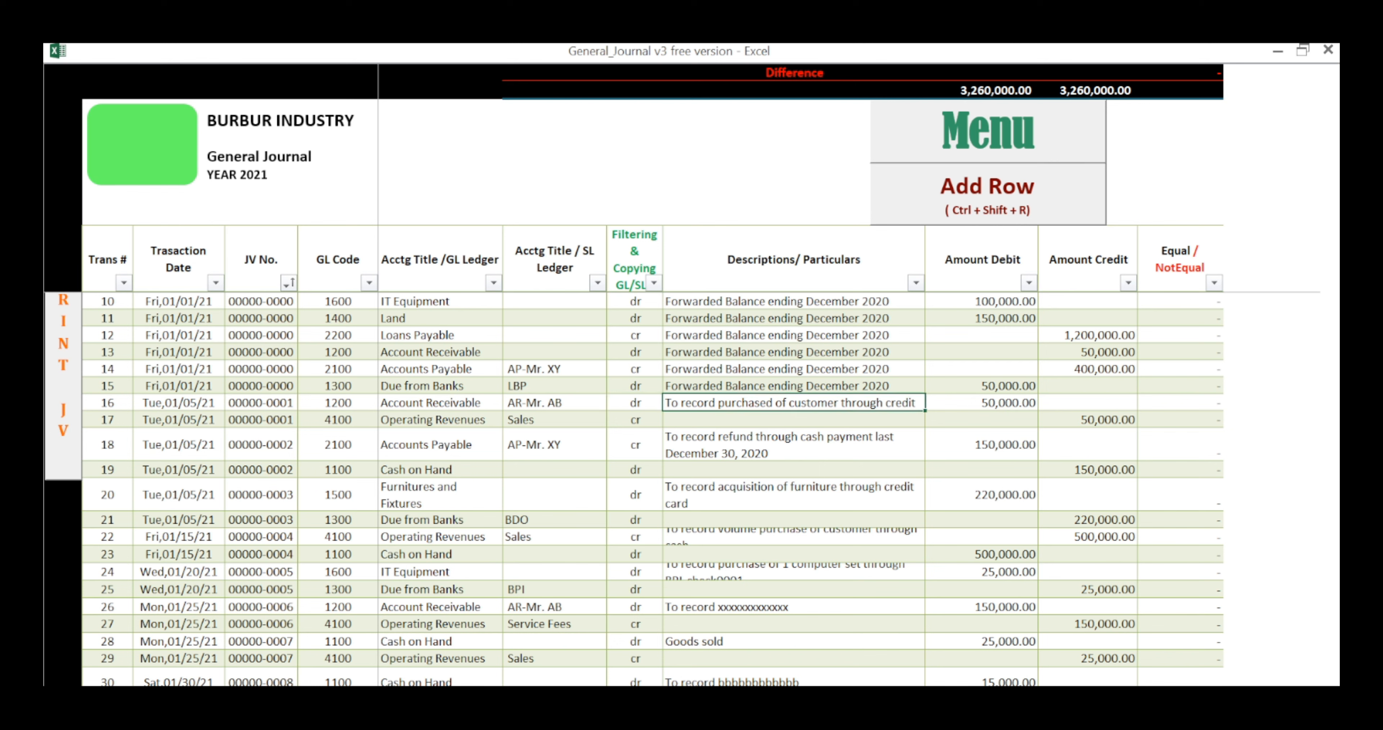
key(Tab)
key(Return)
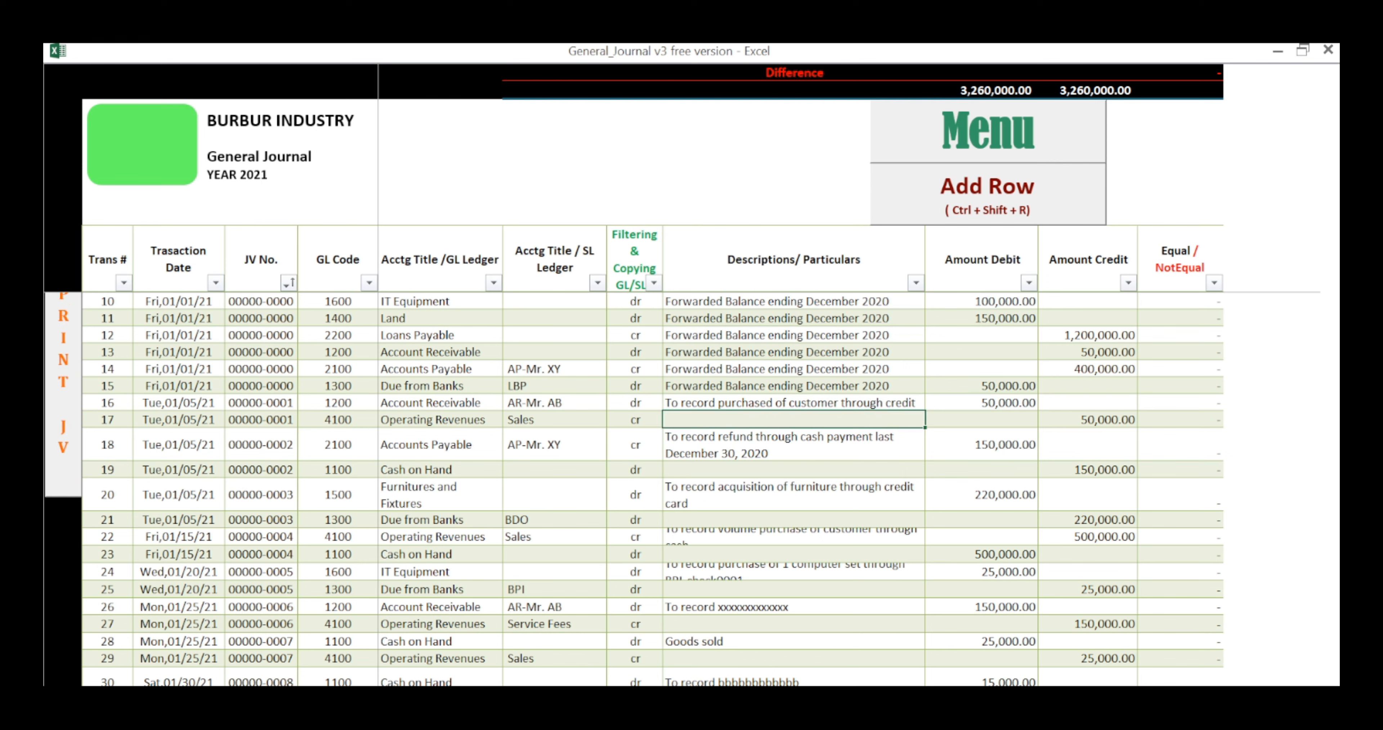
Step: Review the row 17 entry field by field, keeping Operating Revenues as GL title, Sales as SL title and its credit amount
click(108, 419)
key(Tab)
key(Tab)
key(Tab)
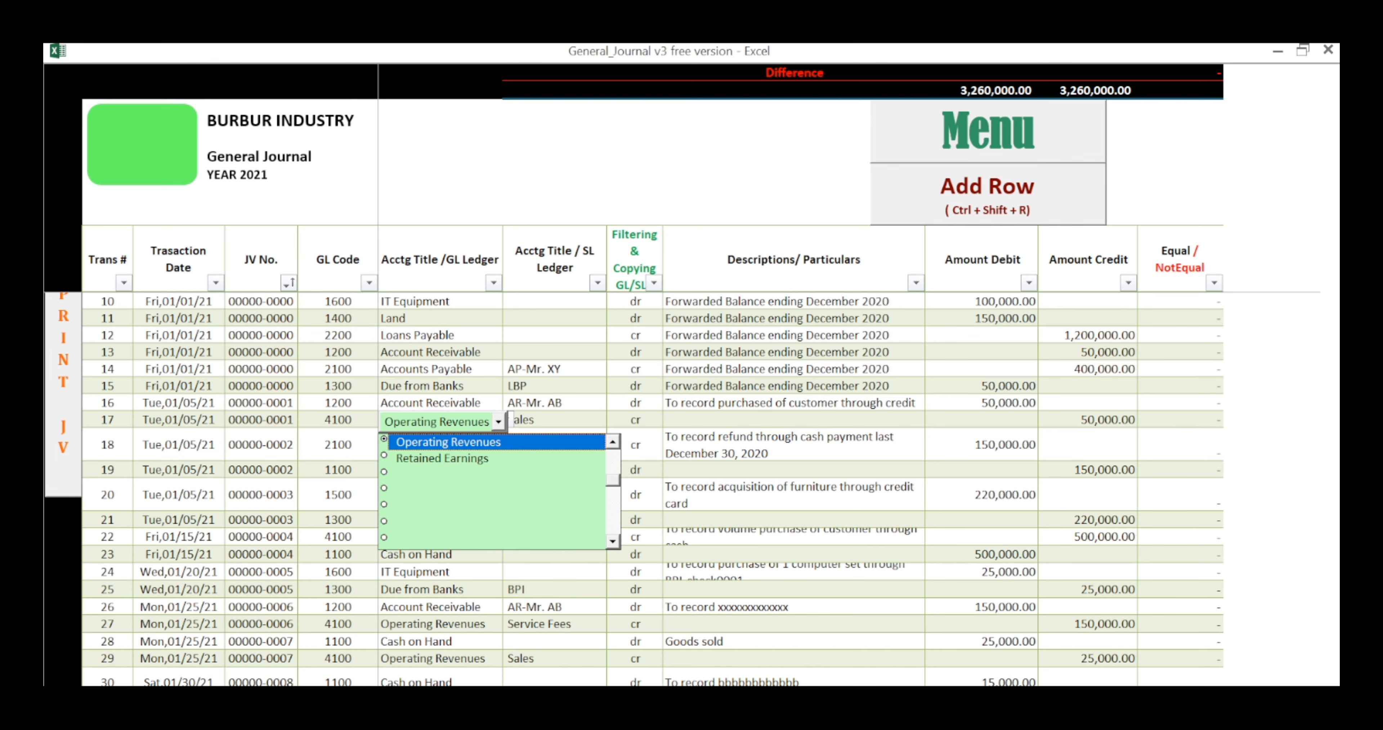
key(Tab)
key(Tab)
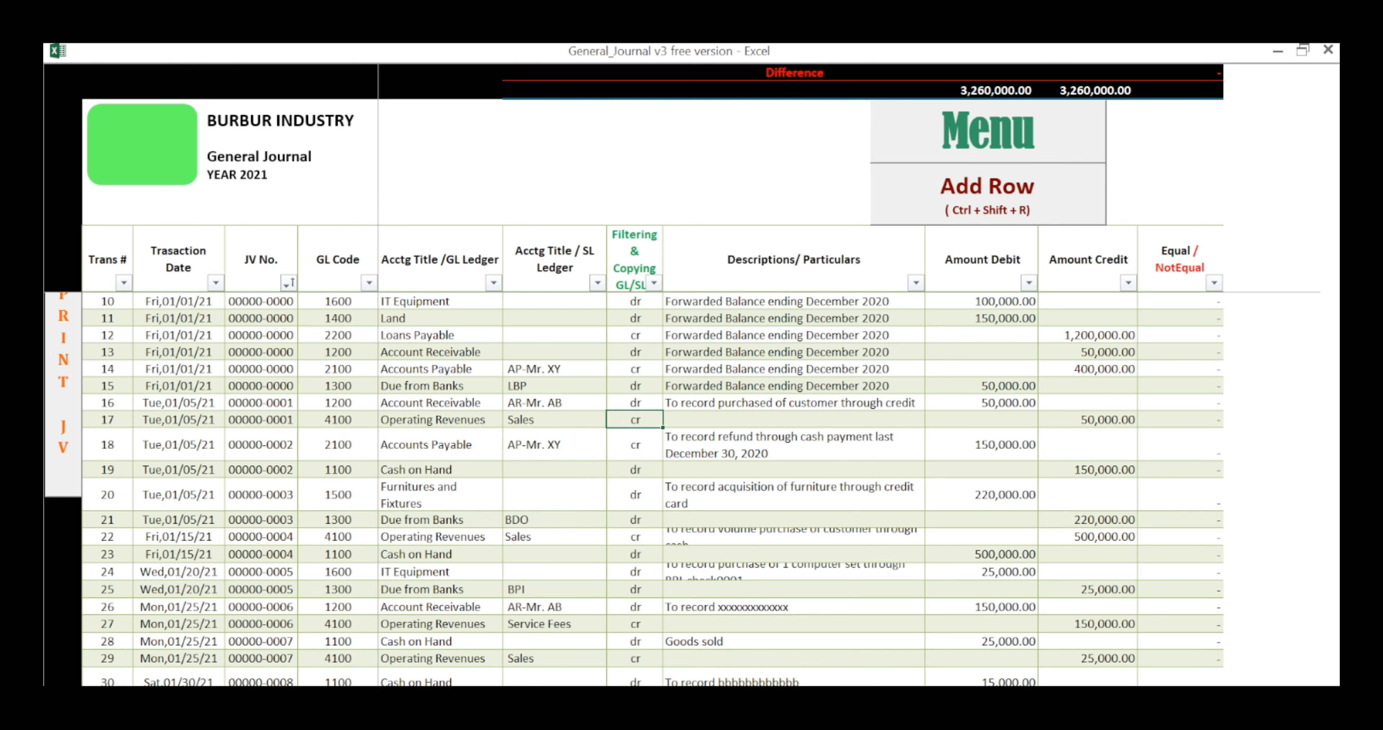
key(Tab)
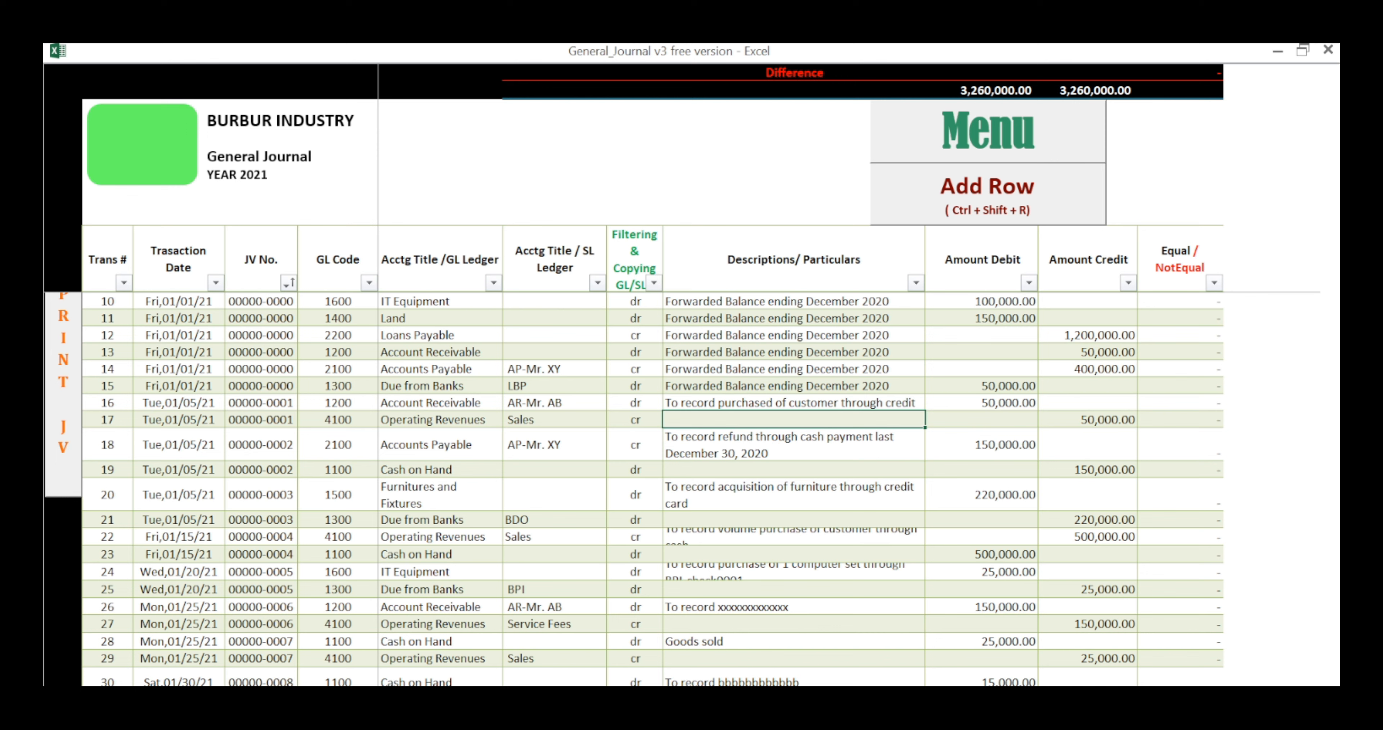
key(Tab)
key(Tab)
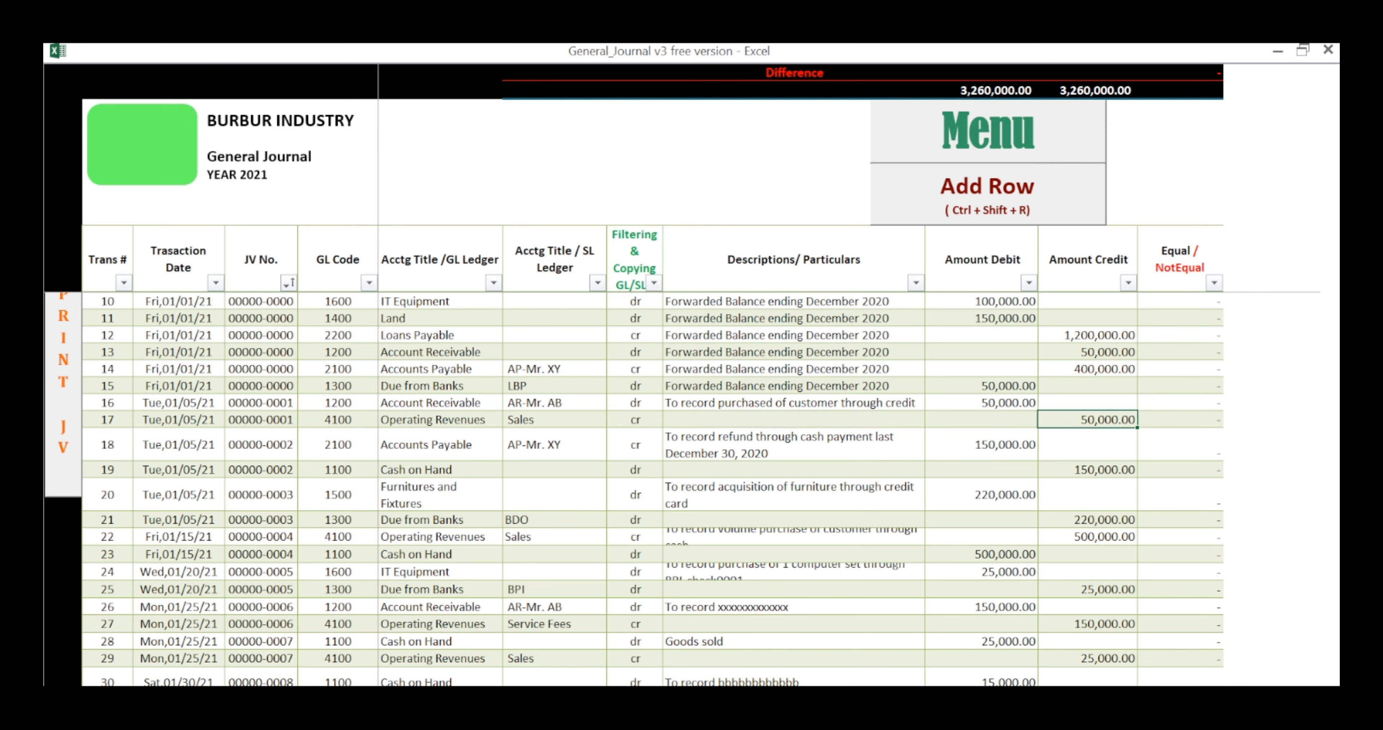
Step: Enter 1/5/21 as the transaction date and 2 as the JV number of the entry in row 18
key(Tab)
key(Tab)
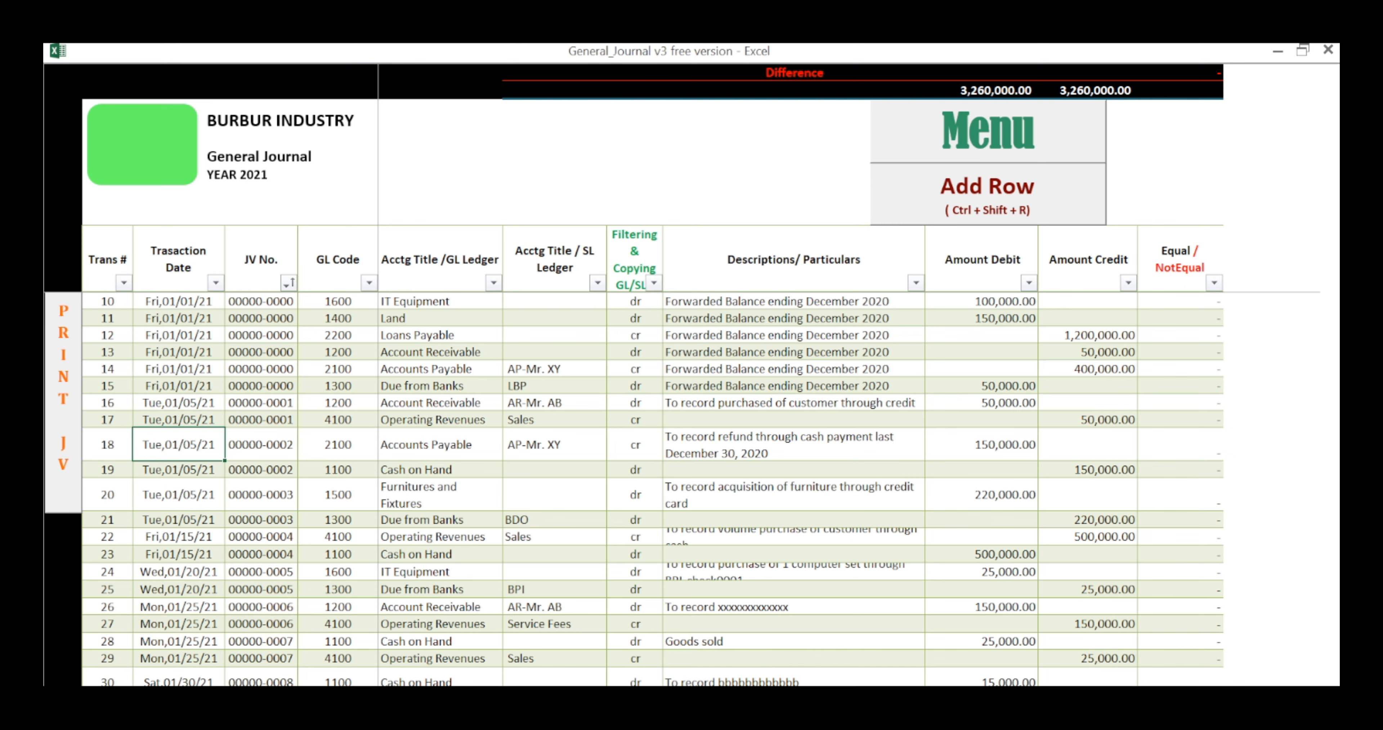
text(1/5/21)
key(Tab)
text(2)
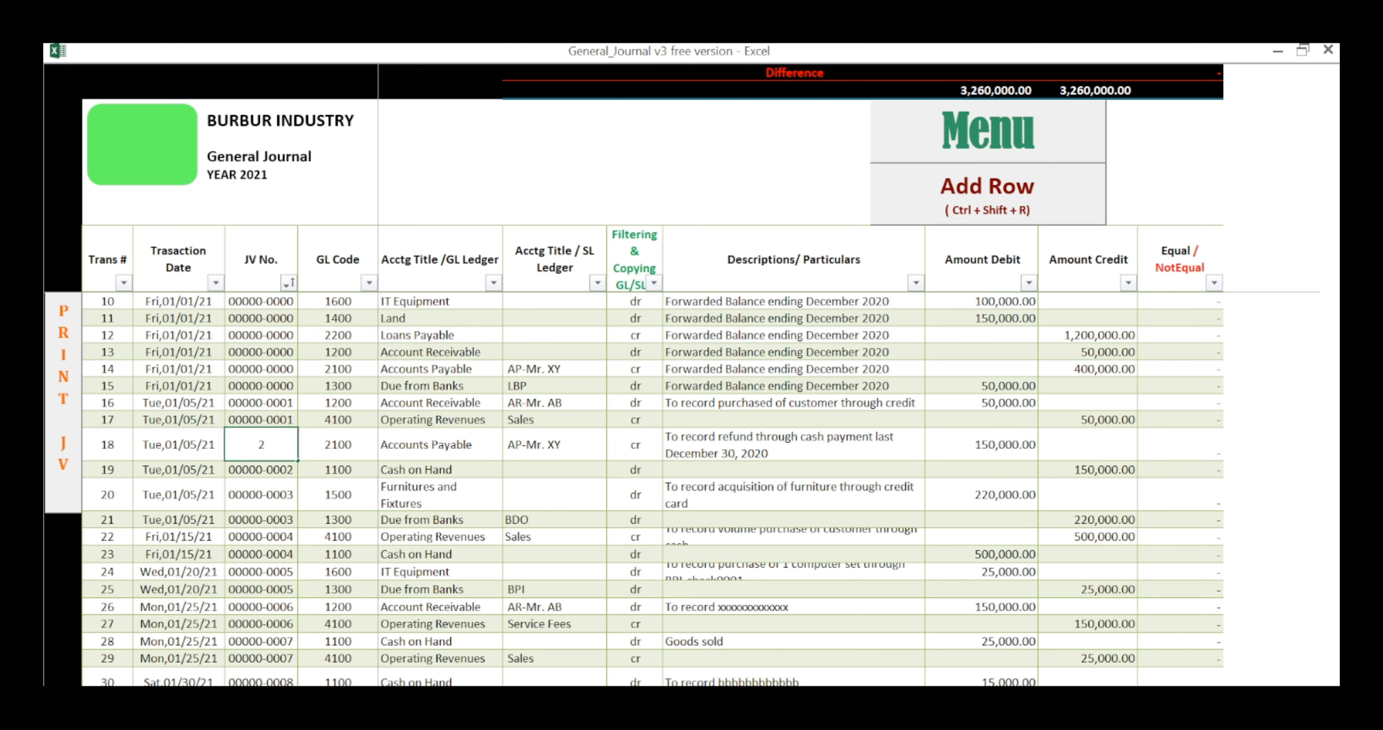
key(Tab)
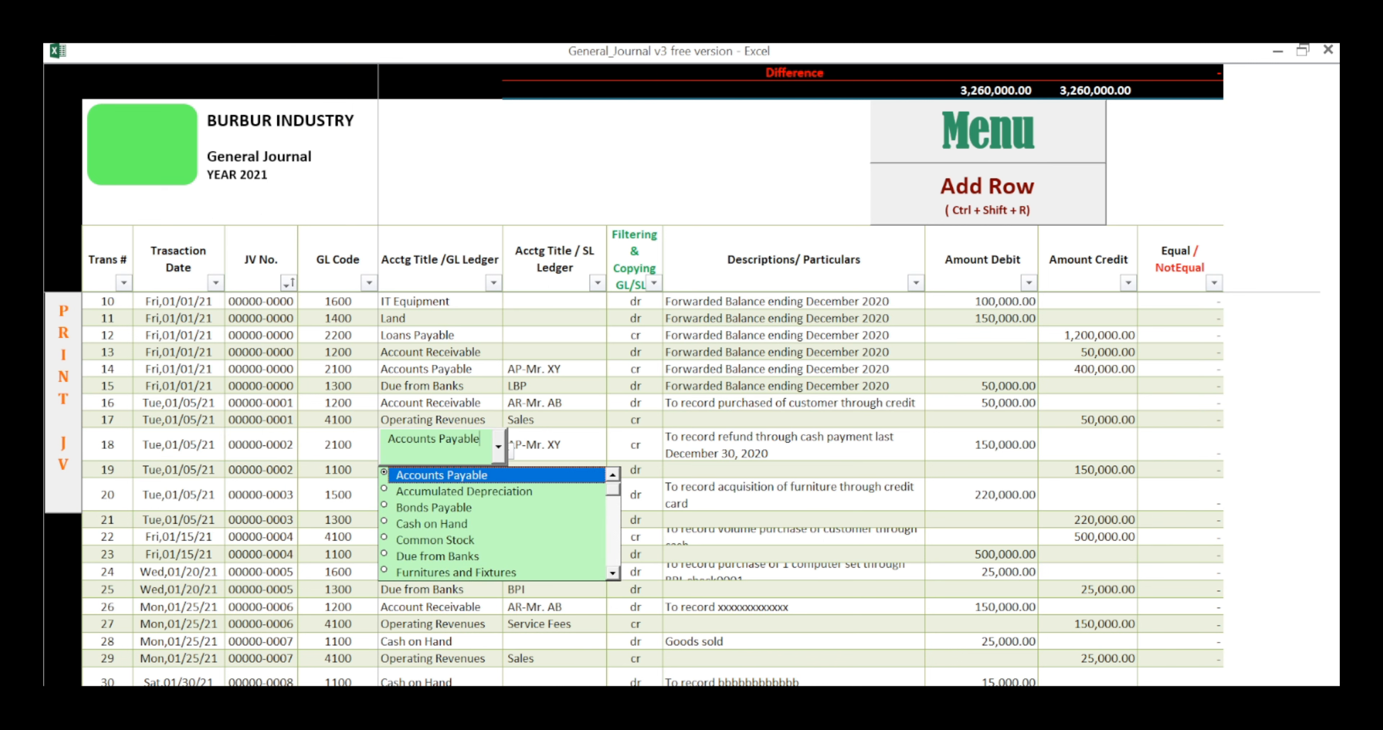
Step: Accept Accounts Payable as the GL title and AP-Mr. XY as the SL title of row 18, keeping its description and debit amount
key(ctrl+shift+Left)
key(ctrl+shift+Left)
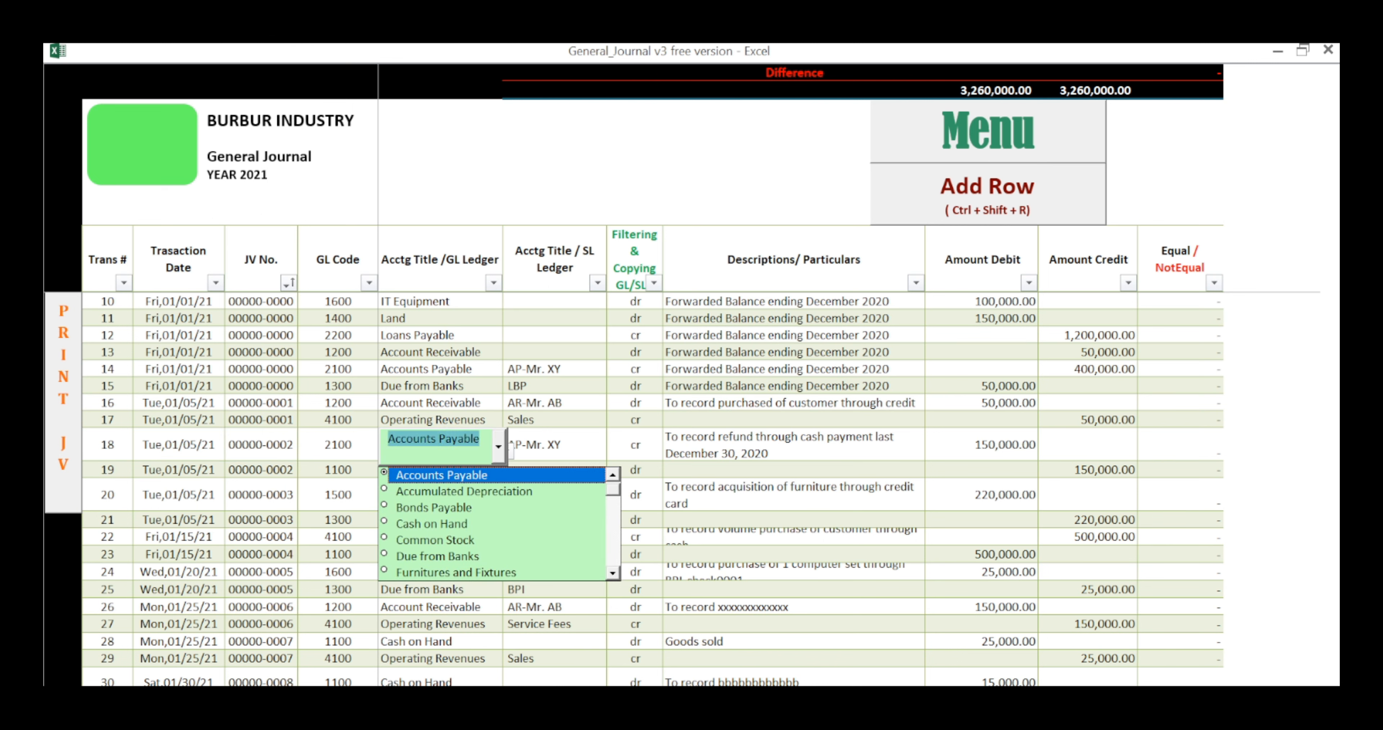
key(Tab)
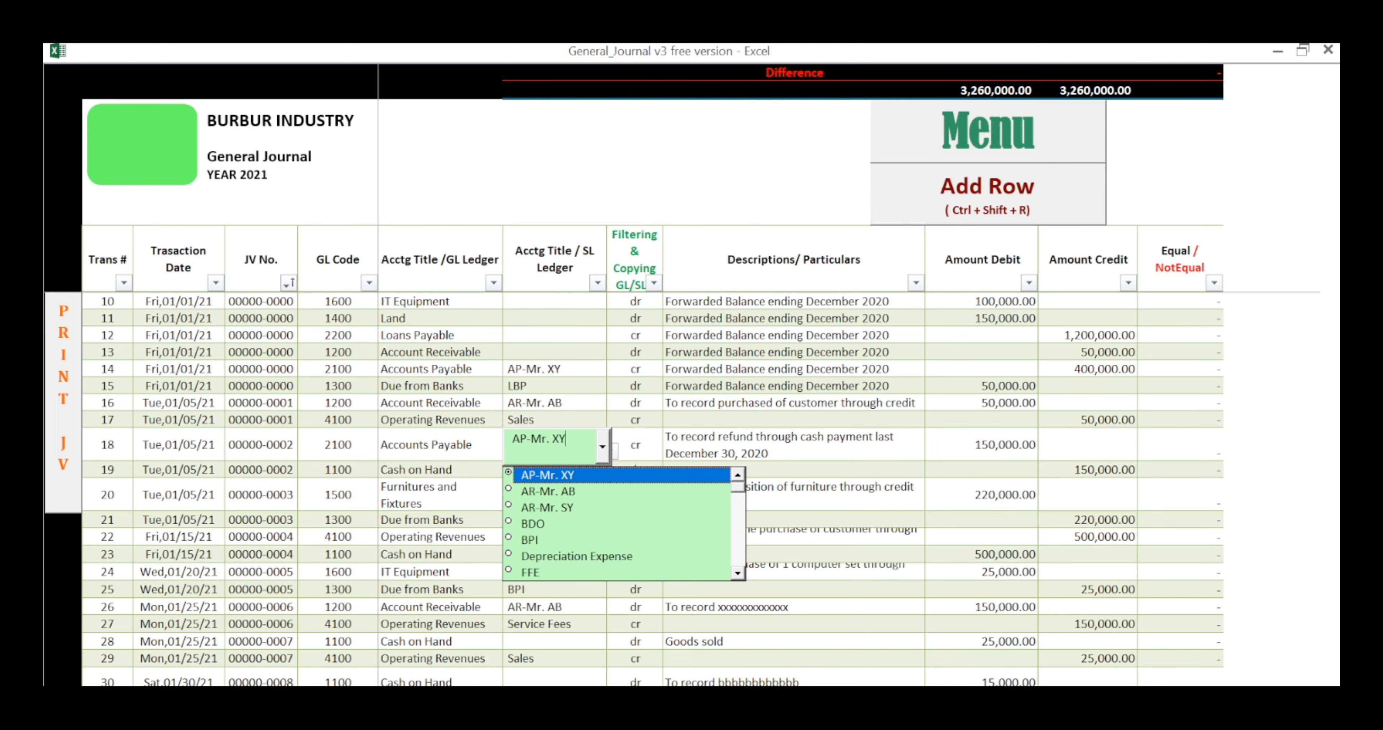
key(Tab)
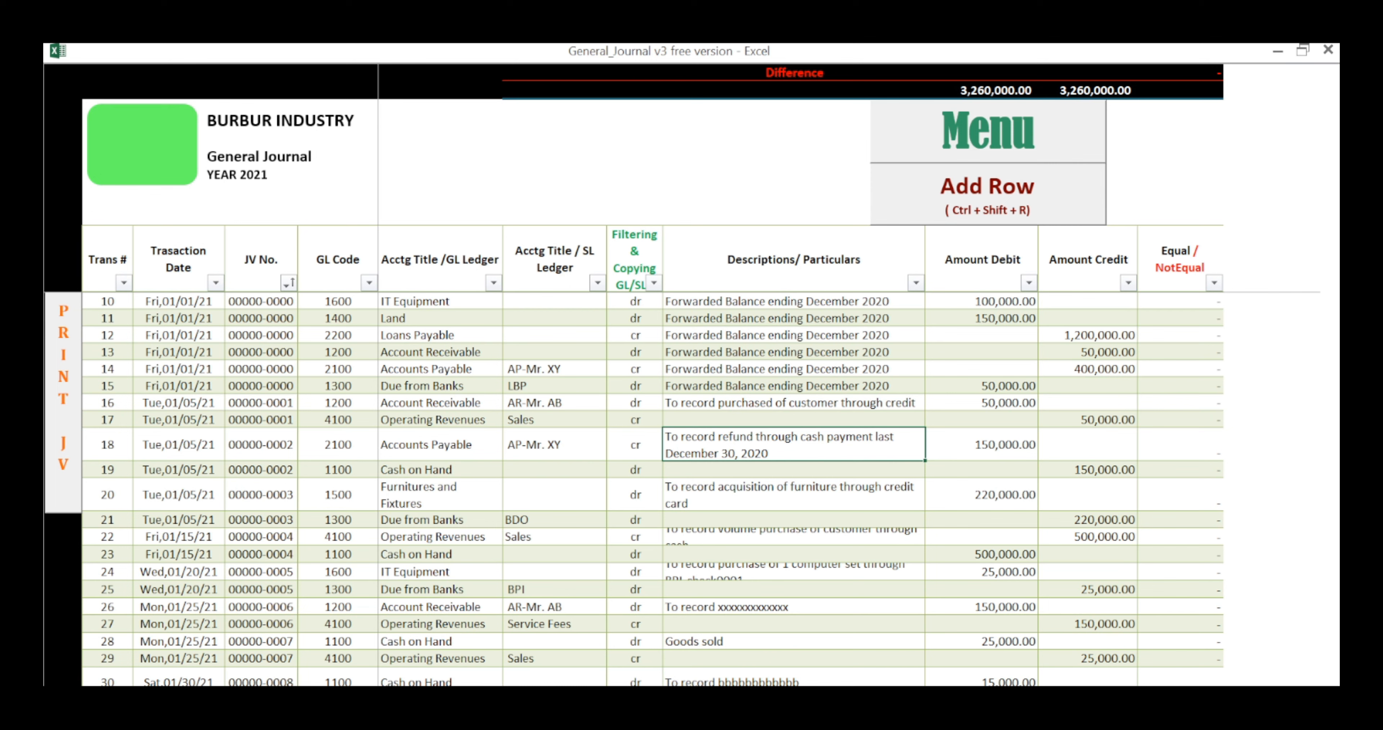
key(Tab)
key(Return)
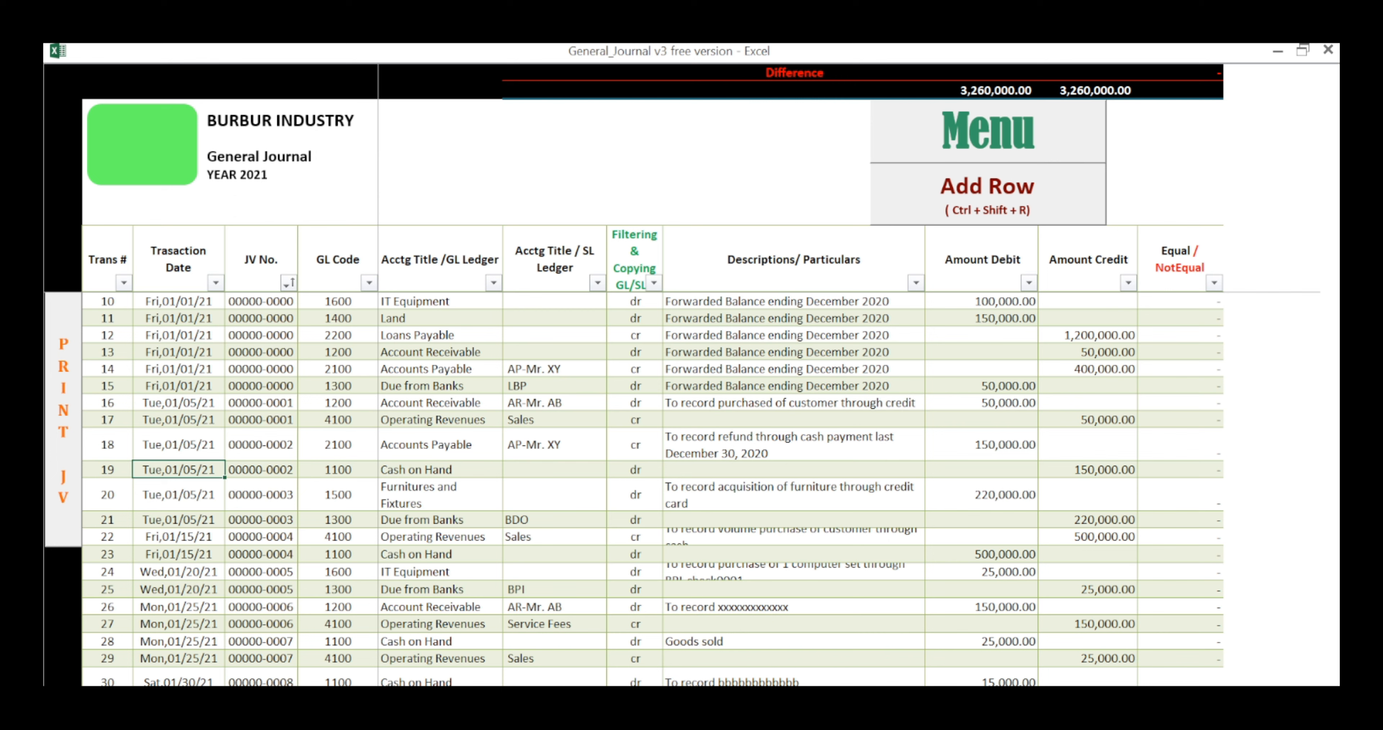
Step: Enter 1/5 as the transaction date of row 19 and undo the clearing of that date
text(1/5)
key(ctrl+Return)
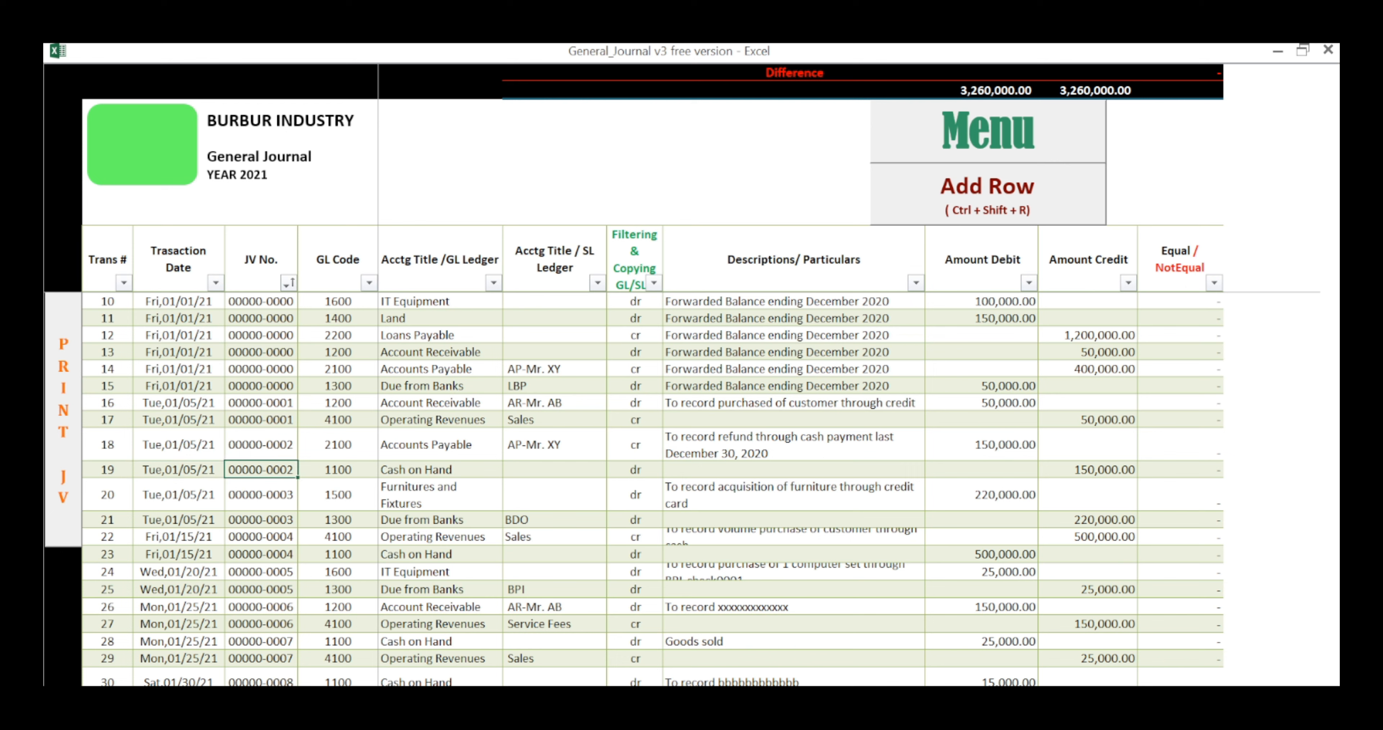
key(Delete)
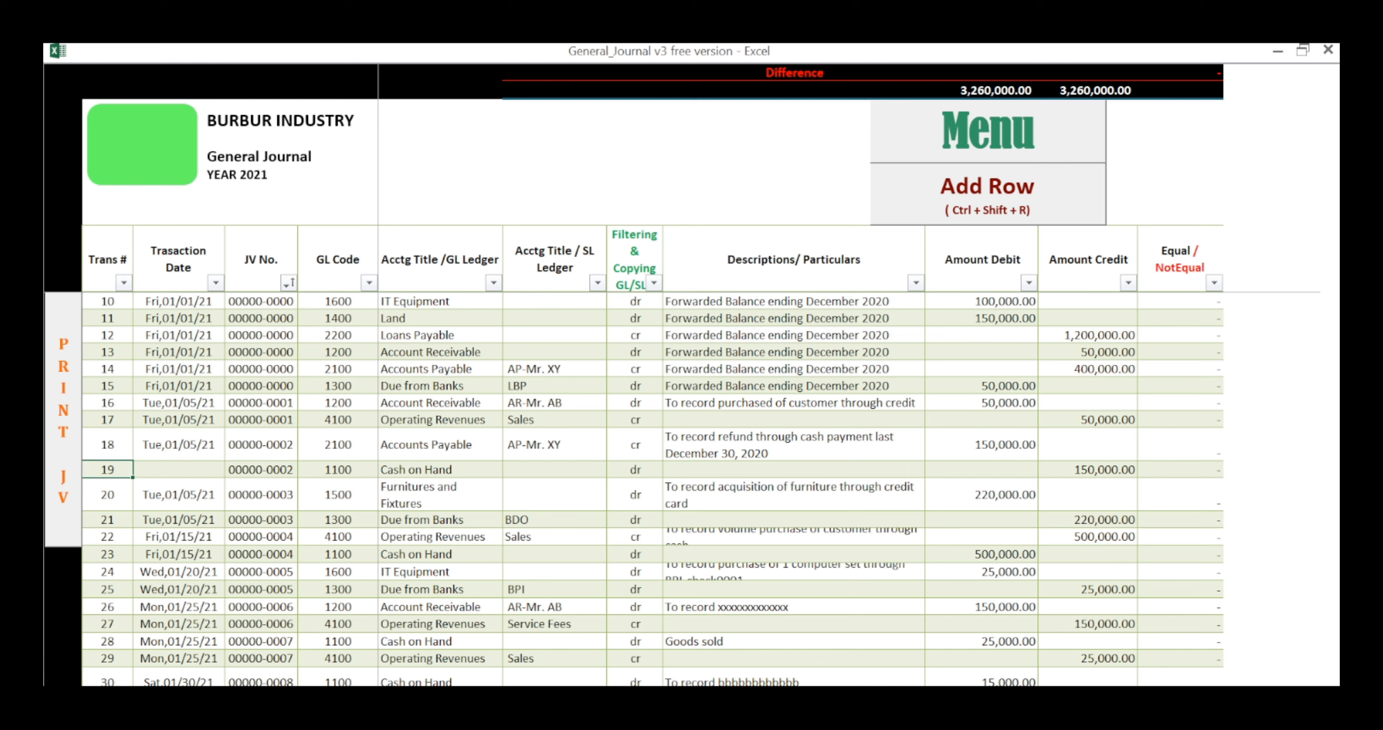
key(ctrl+z)
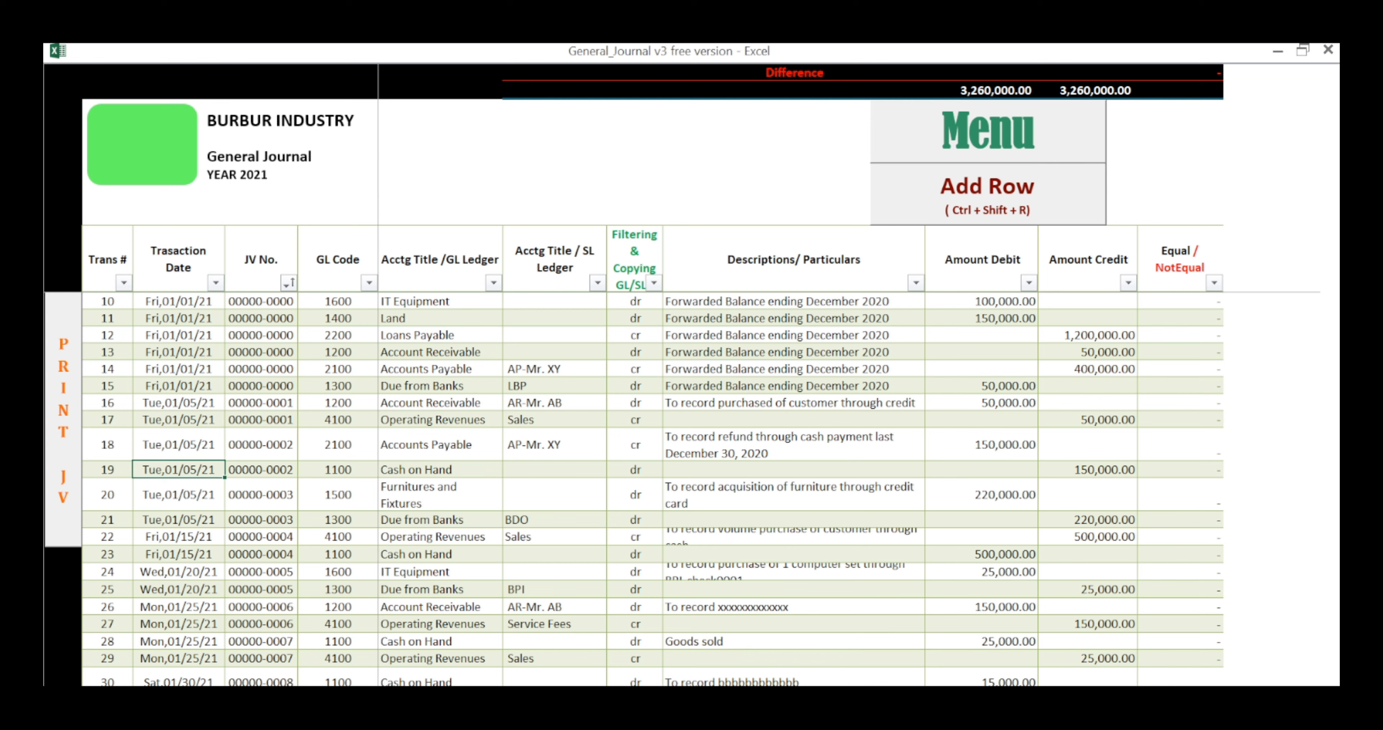
Step: Clear the JV number of row 19 and fill it down from row 18
key(Right)
click(441, 469)
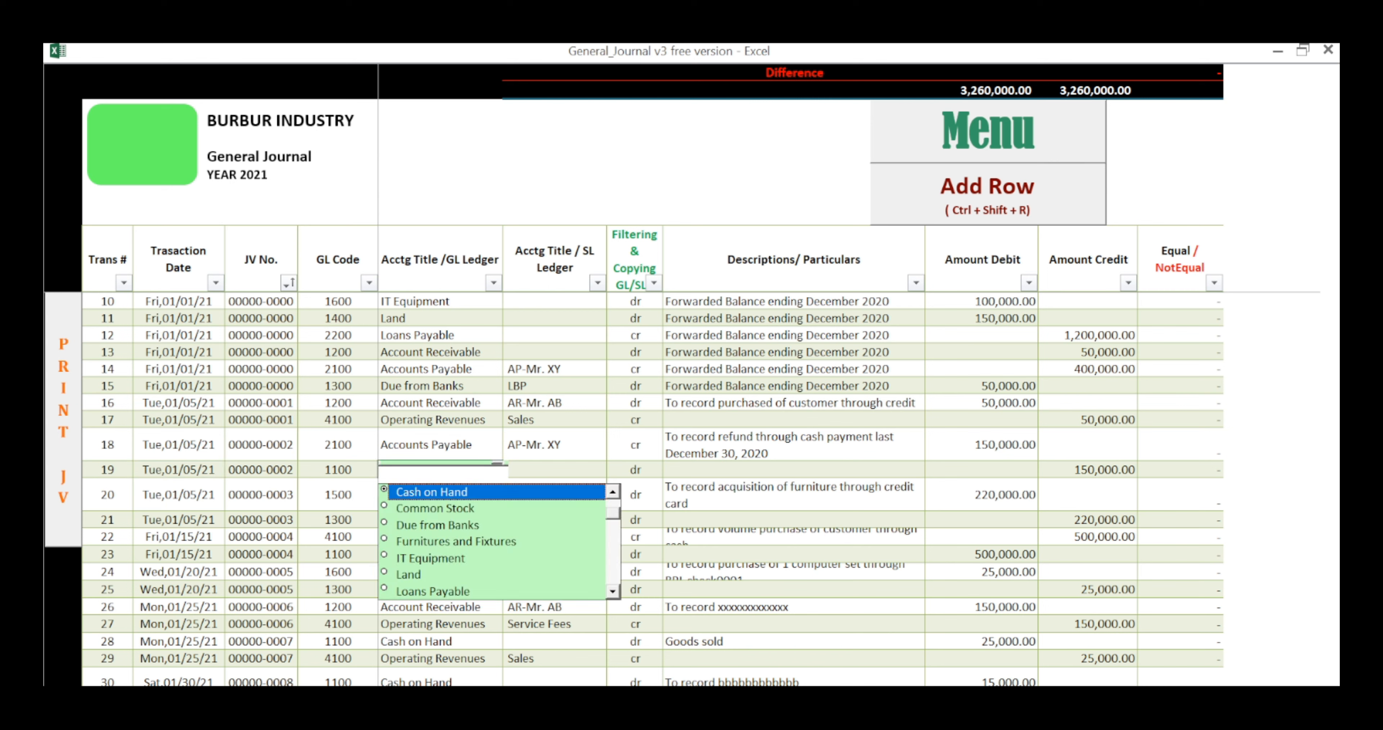
click(261, 469)
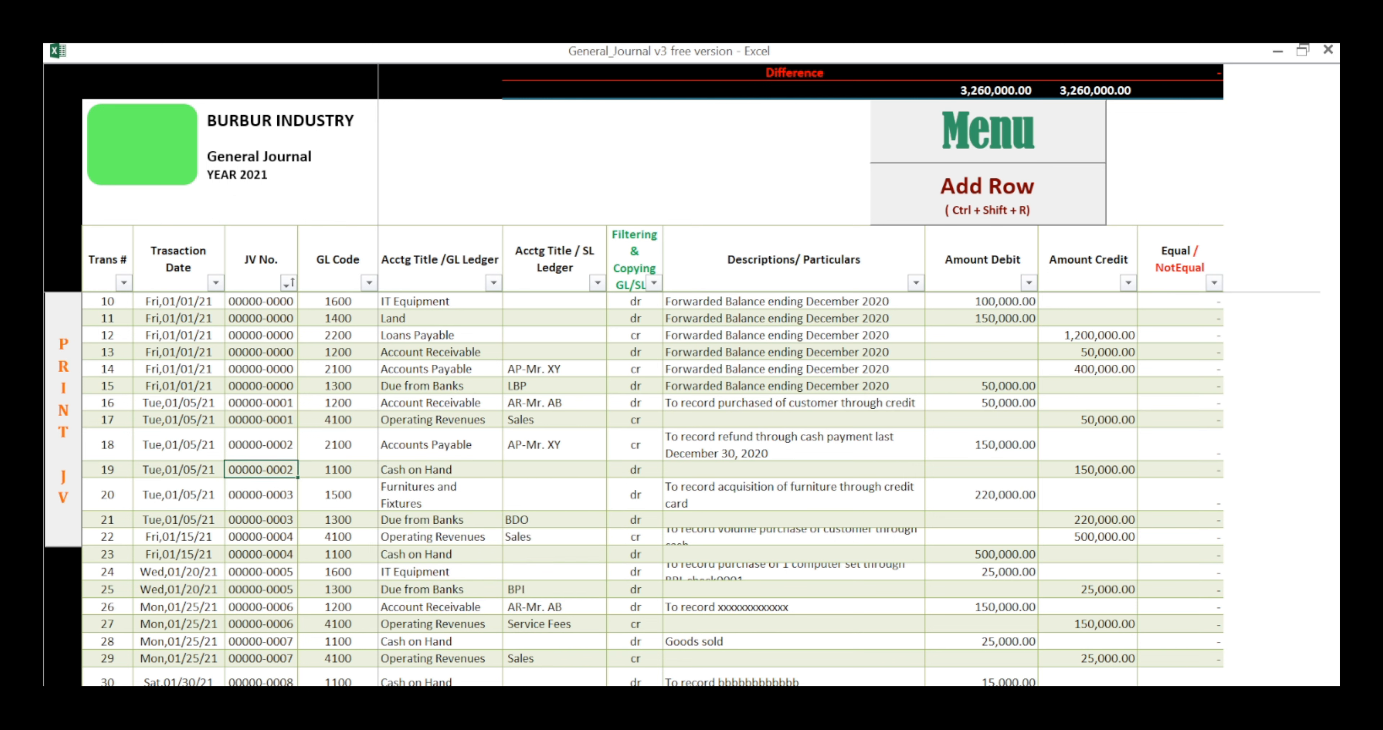
key(Left)
key(Right)
key(Delete)
key(Right)
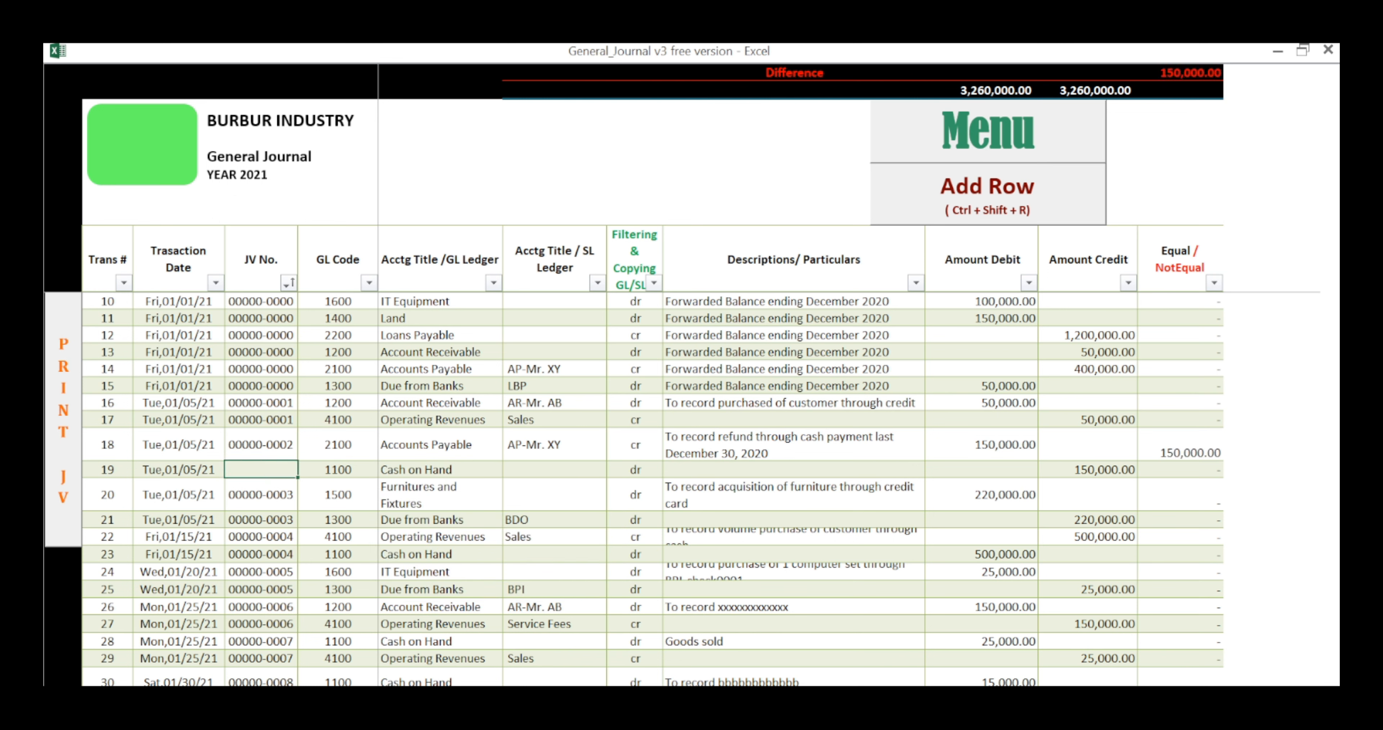
key(ctrl+d)
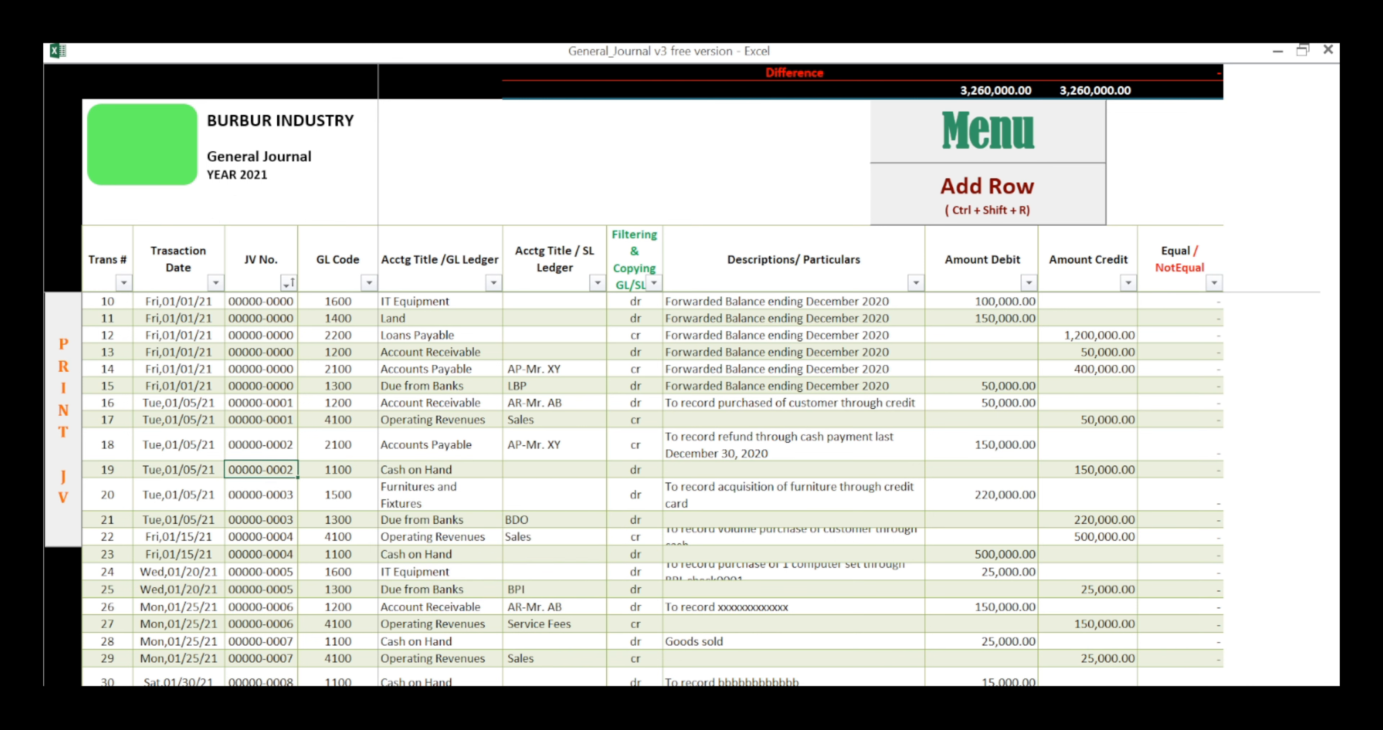
Step: Accept Cash on Hand as the GL title of row 19, leaving its SL title and description blank
click(440, 469)
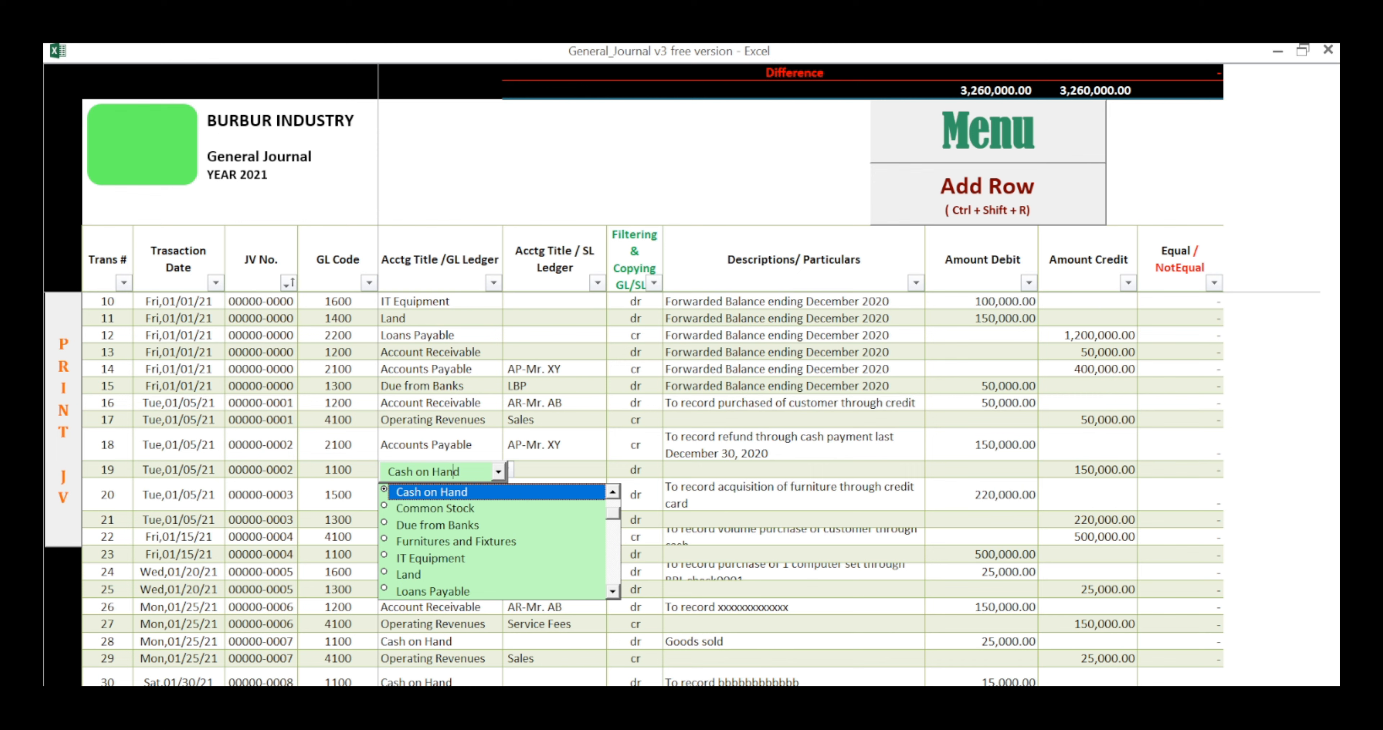
key(Tab)
key(Tab)
key(Tab)
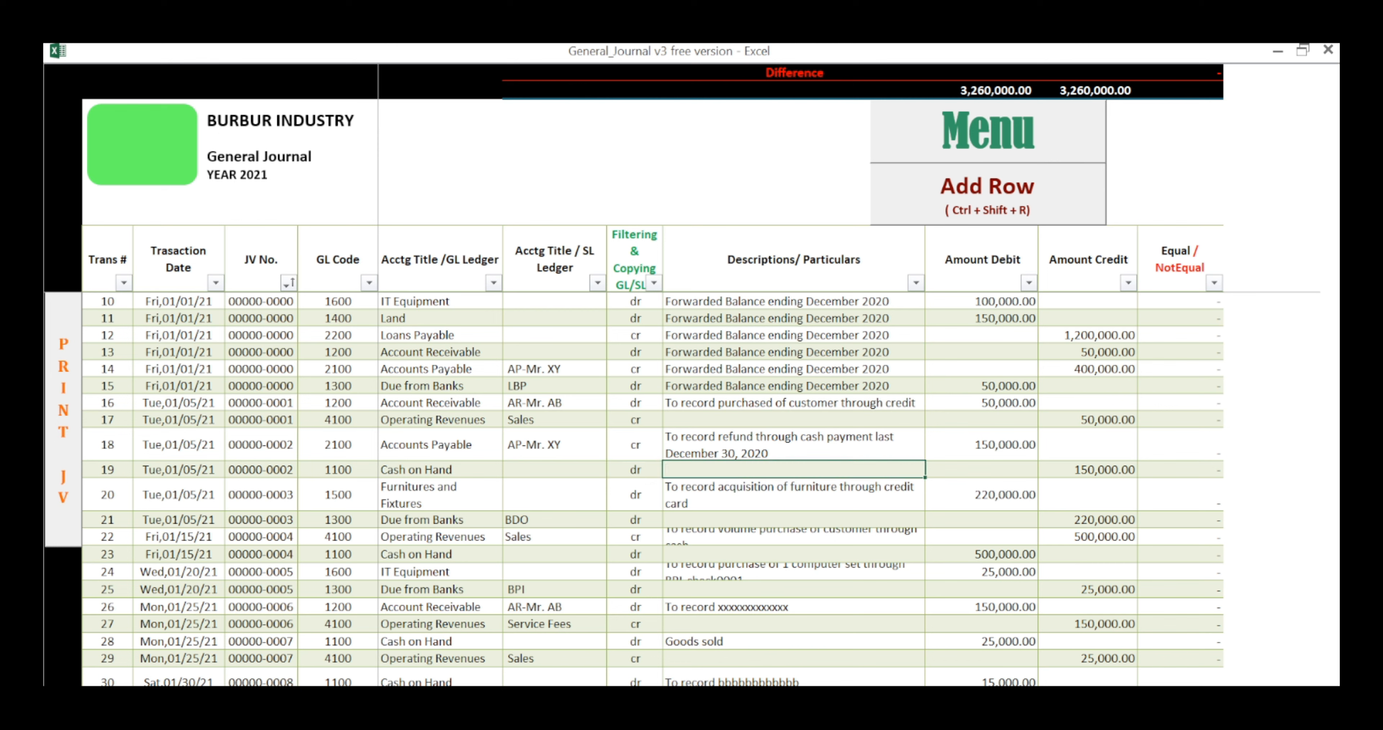
Step: Compare the forwarded Accounts Payable balance in row 14 with the refund entry in row 18 by highlighting both rows
drag(107, 369, 1106, 370)
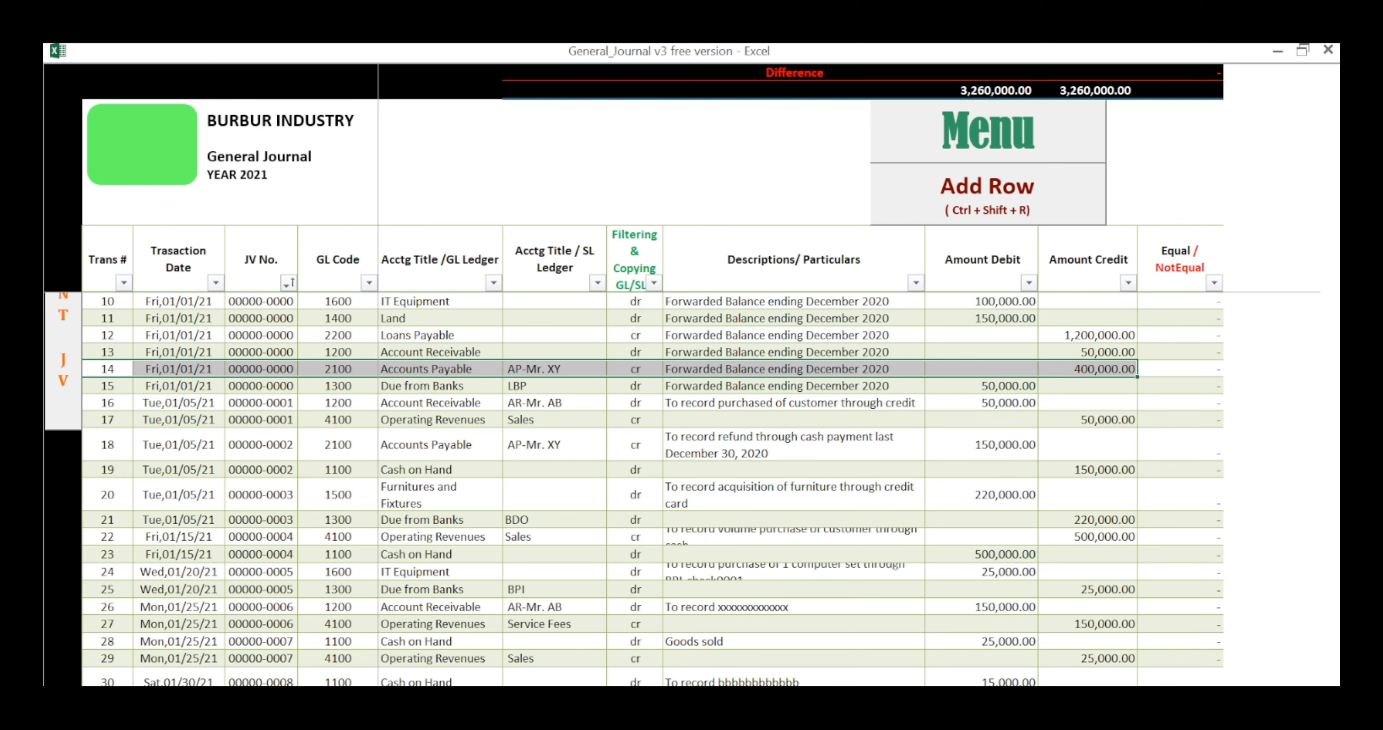
drag(178, 444, 1208, 444)
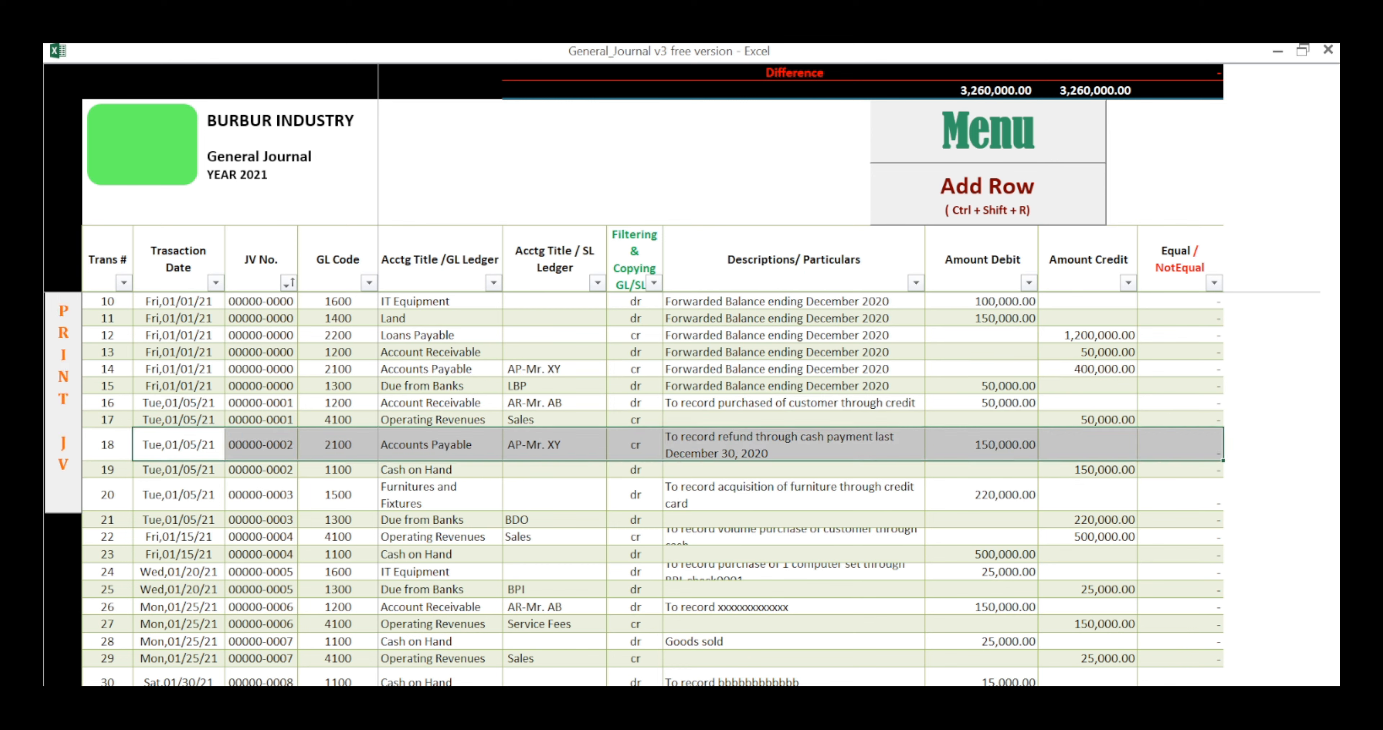
drag(1087, 369, 178, 369)
Step: Review the row 19 entry from its date and JV number through its ledger titles to its credit amount
click(178, 469)
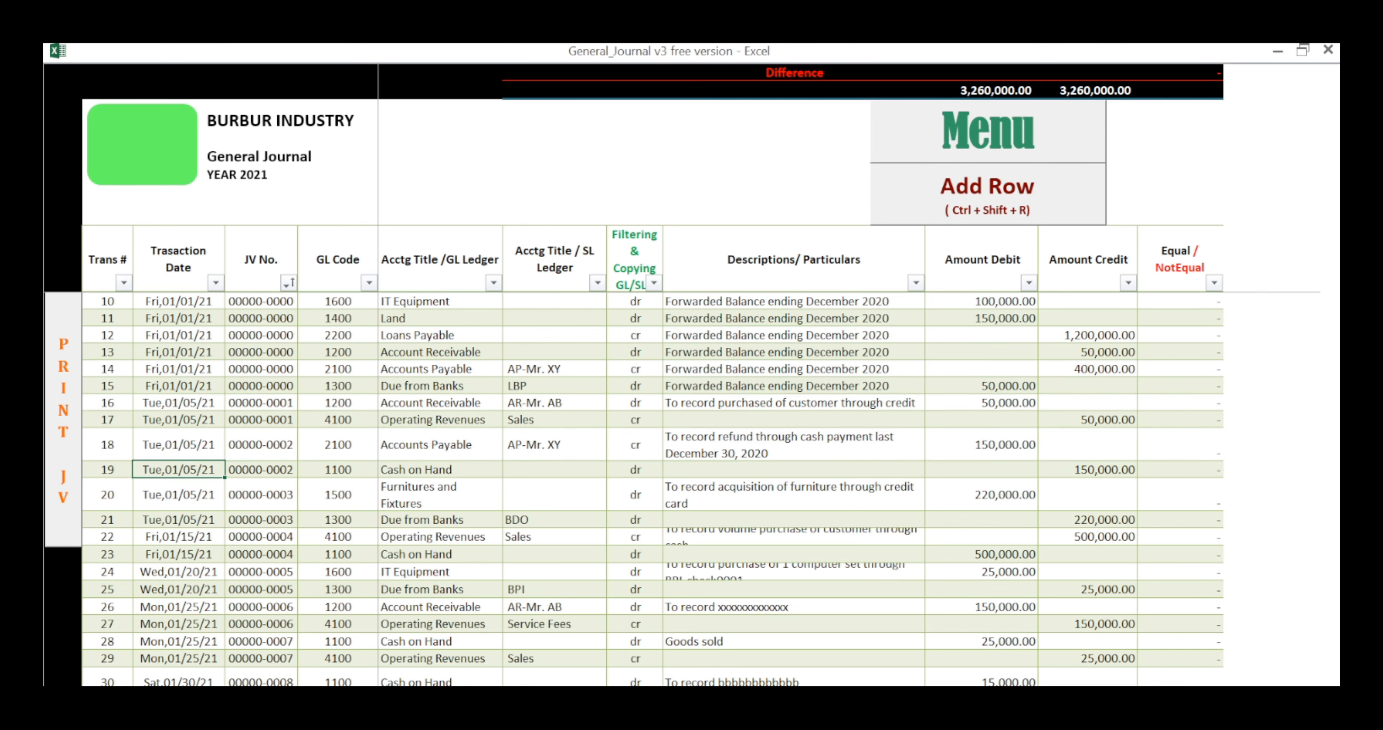
click(260, 469)
click(440, 469)
click(554, 470)
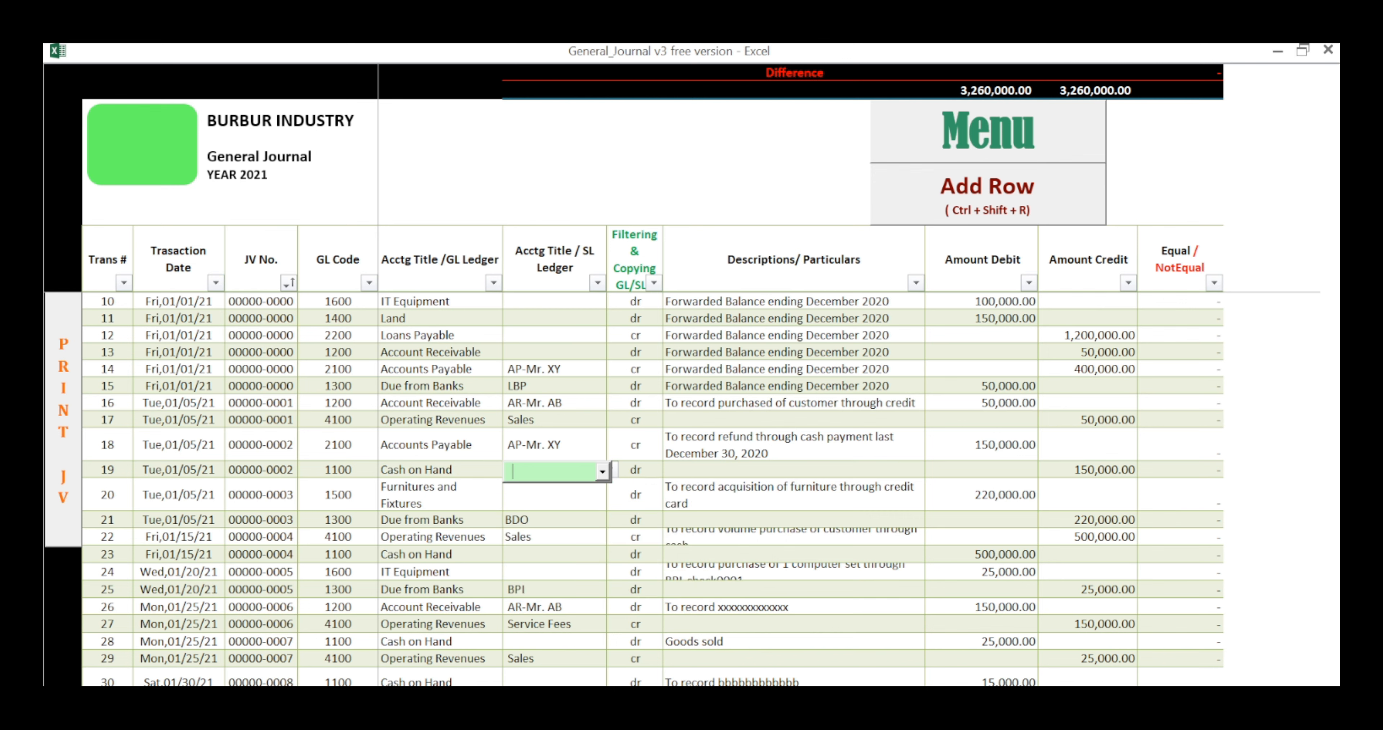
key(Tab)
key(Tab)
key(Tab)
key(Tab)
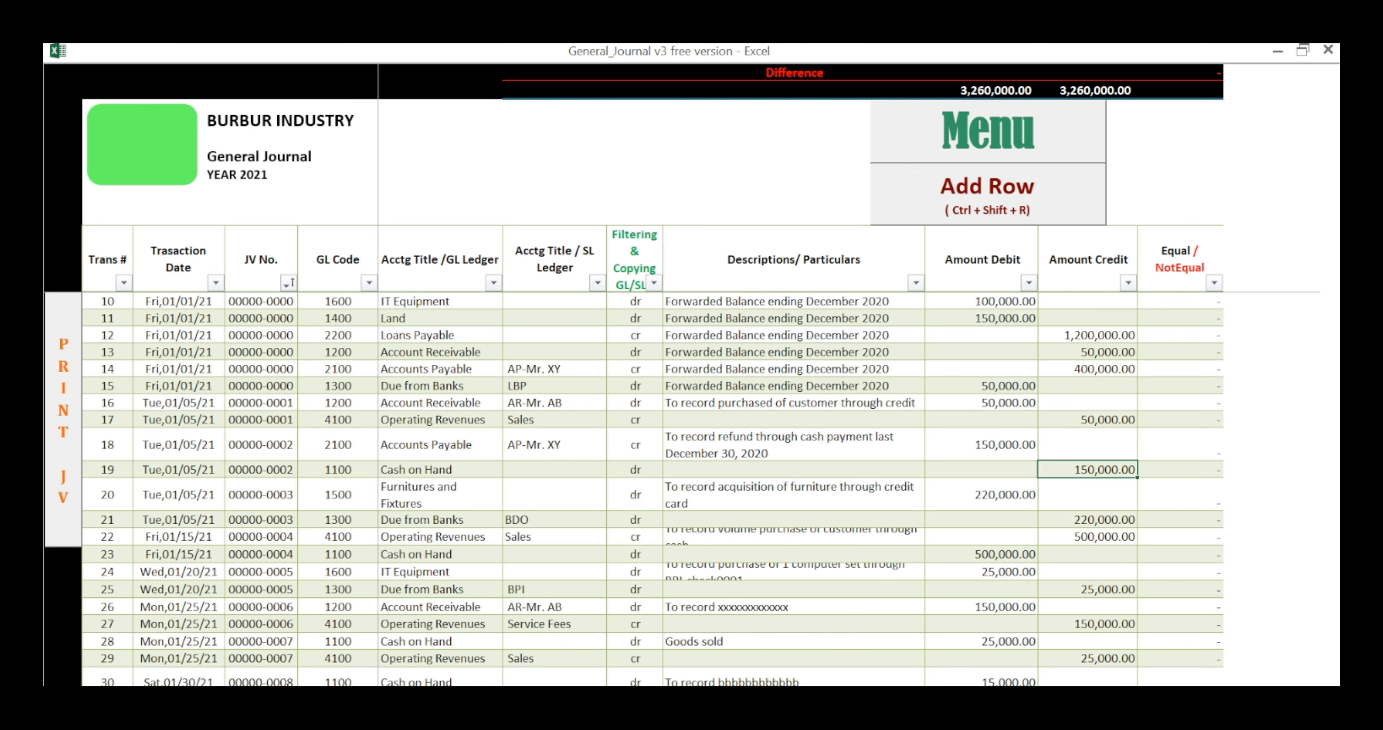
Step: Review the row 20 furniture acquisition entry, checking its date, JV number, Furnitures and Fixtures GL title, description and debit amount
key(Tab)
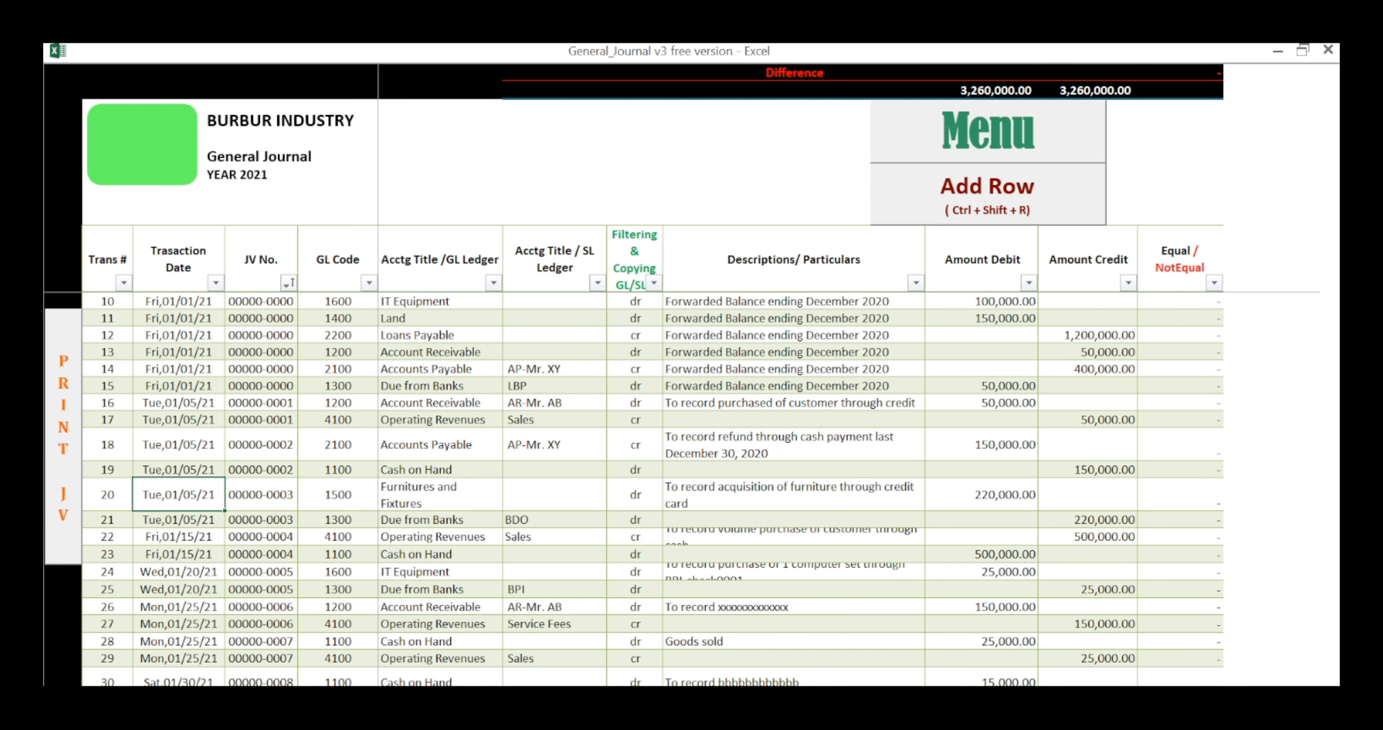
key(Tab)
key(Tab)
key(Tab)
key(Tab)
key(Tab)
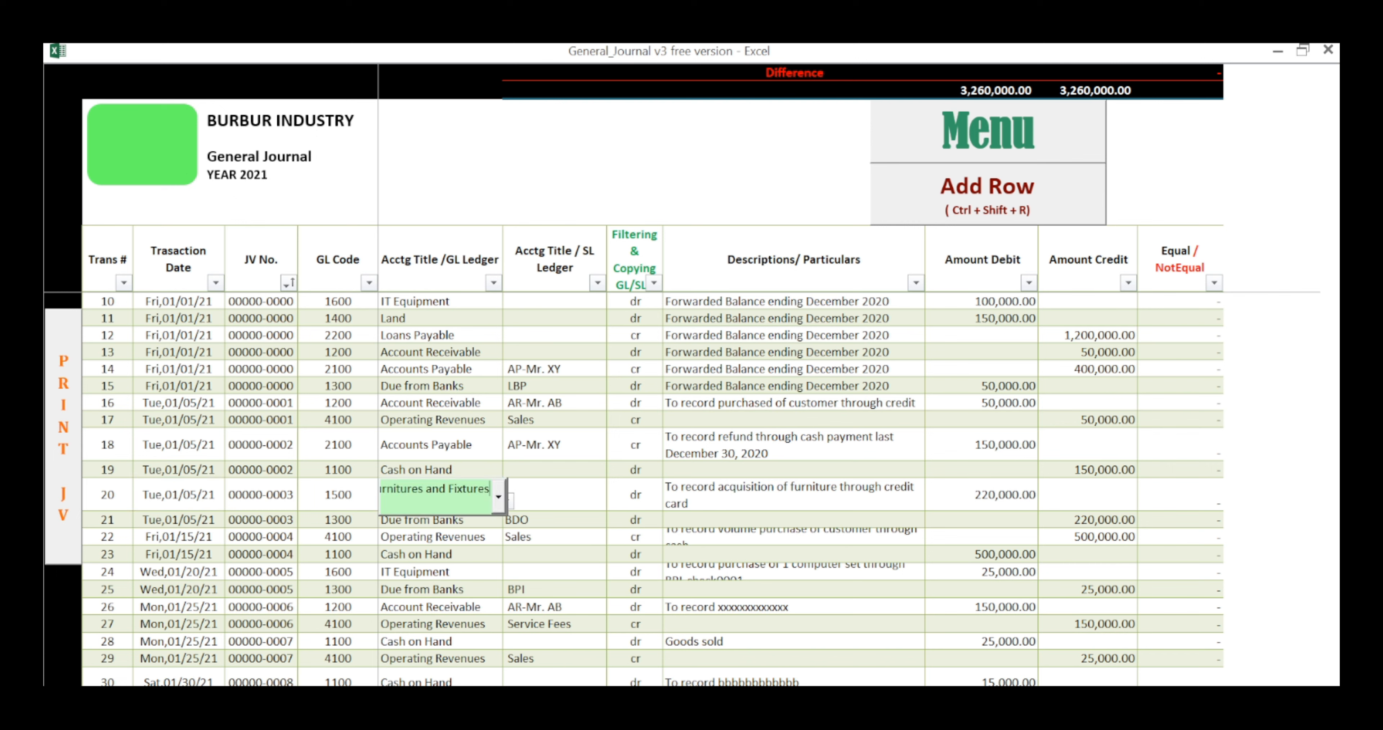
key(Tab)
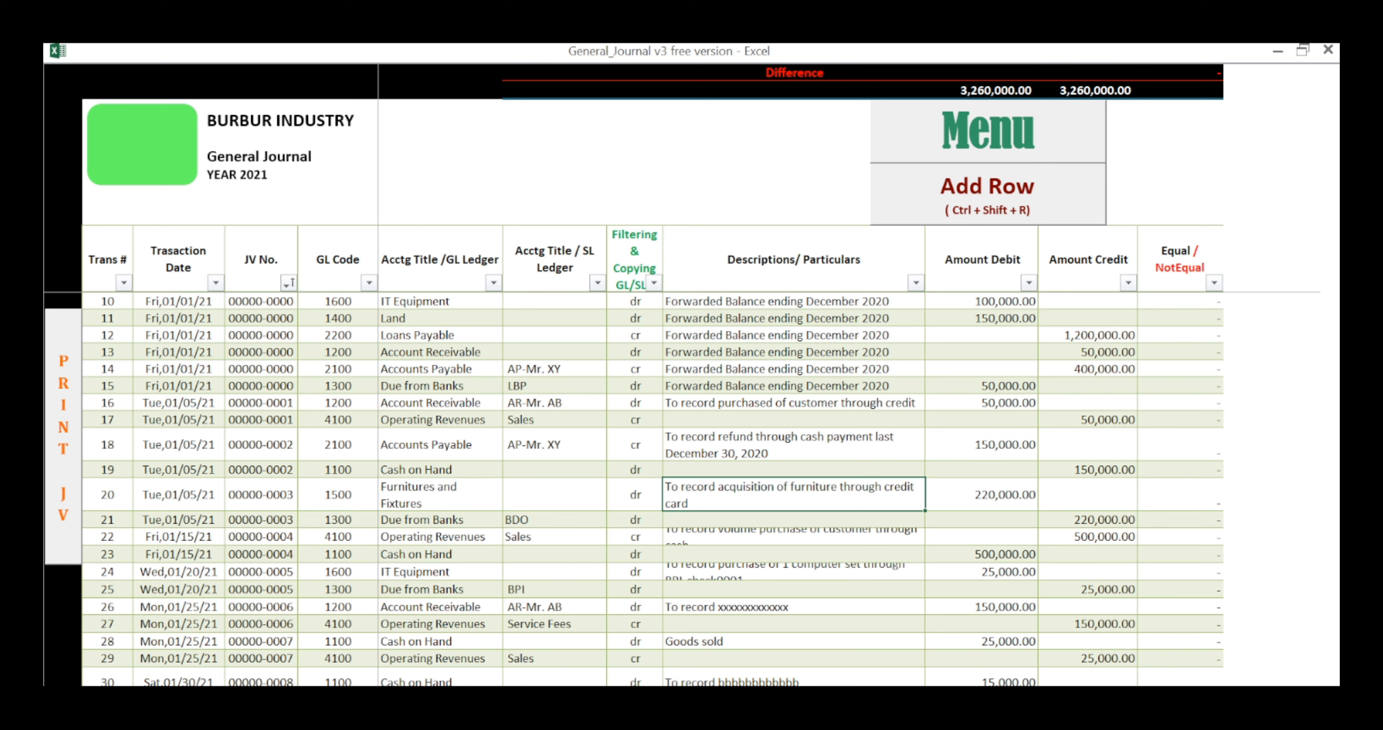
key(Tab)
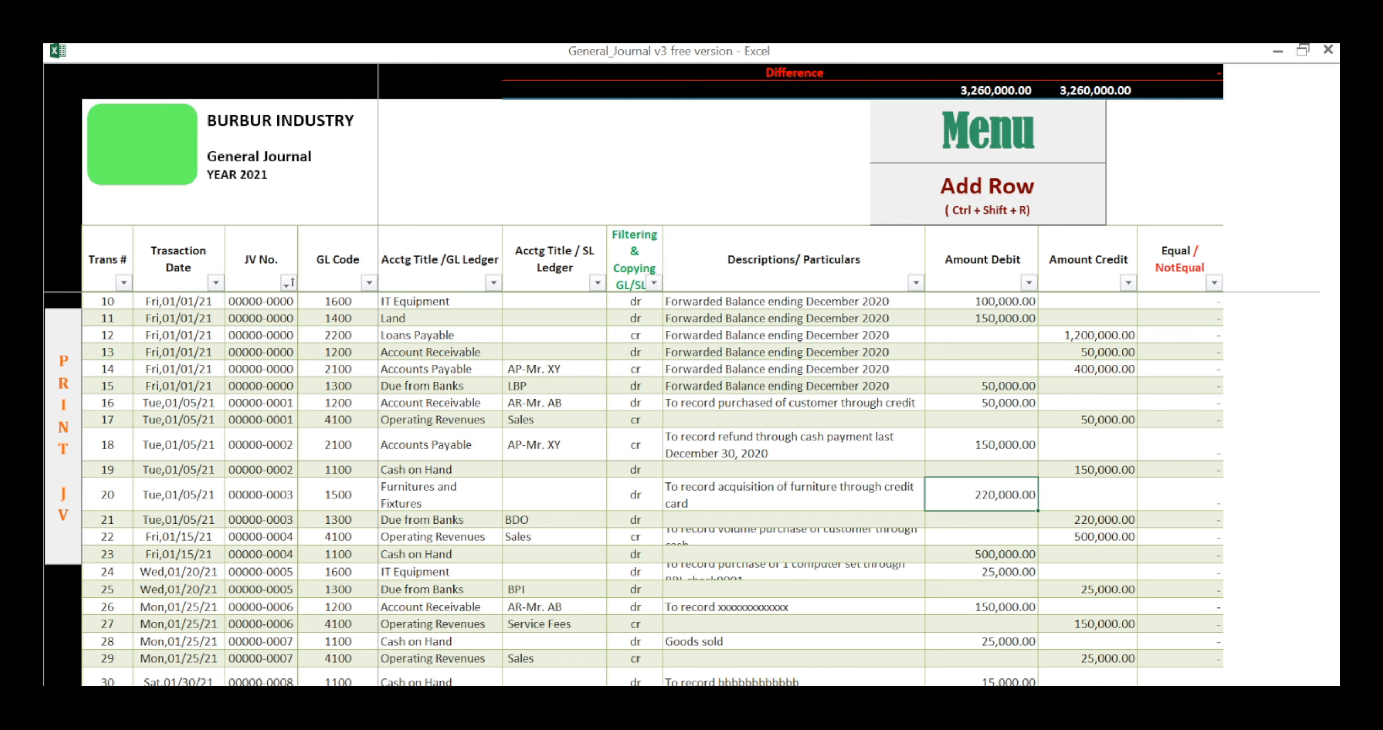
key(Left)
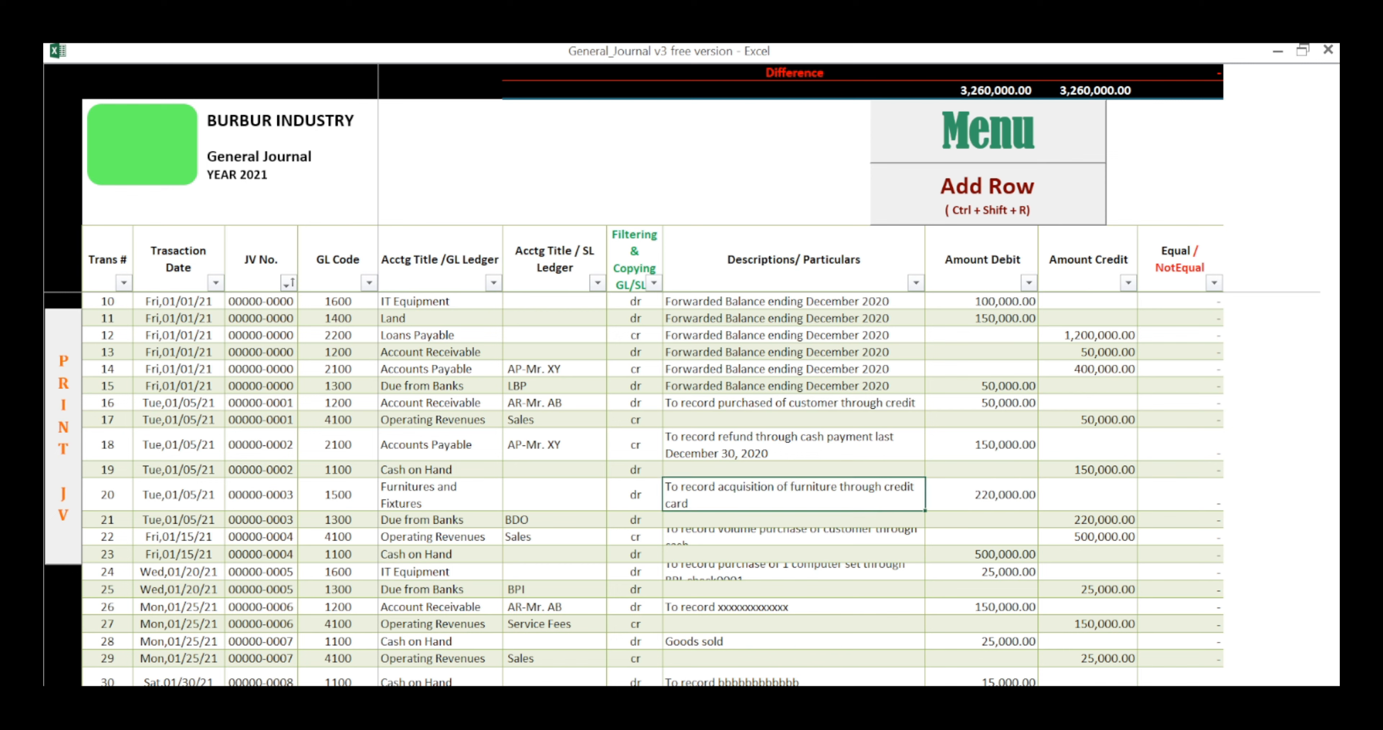
key(Right)
key(Right)
Step: Review the row 21 entry, keeping Due from Banks as GL title, BDO as SL title, a blank description and its credit amount
key(Tab)
key(Tab)
key(Tab)
key(Tab)
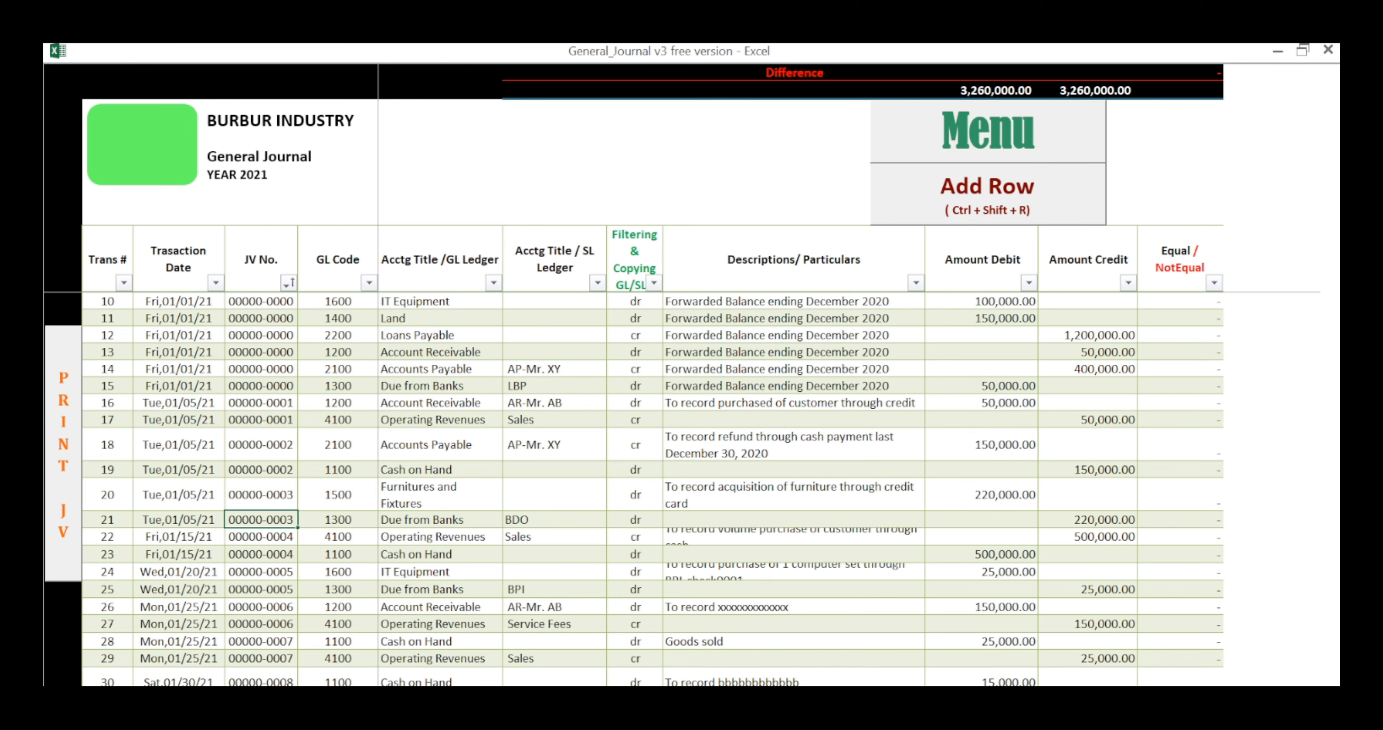
key(Tab)
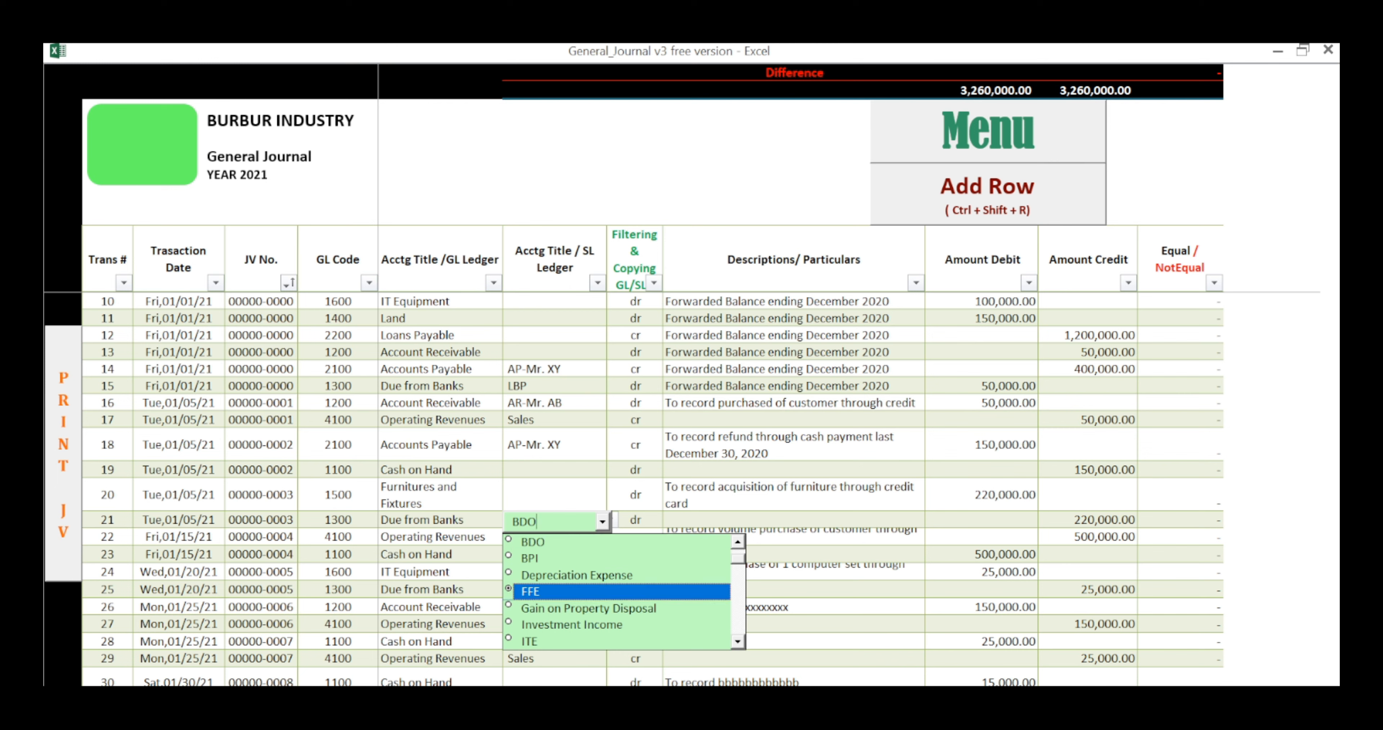
click(635, 520)
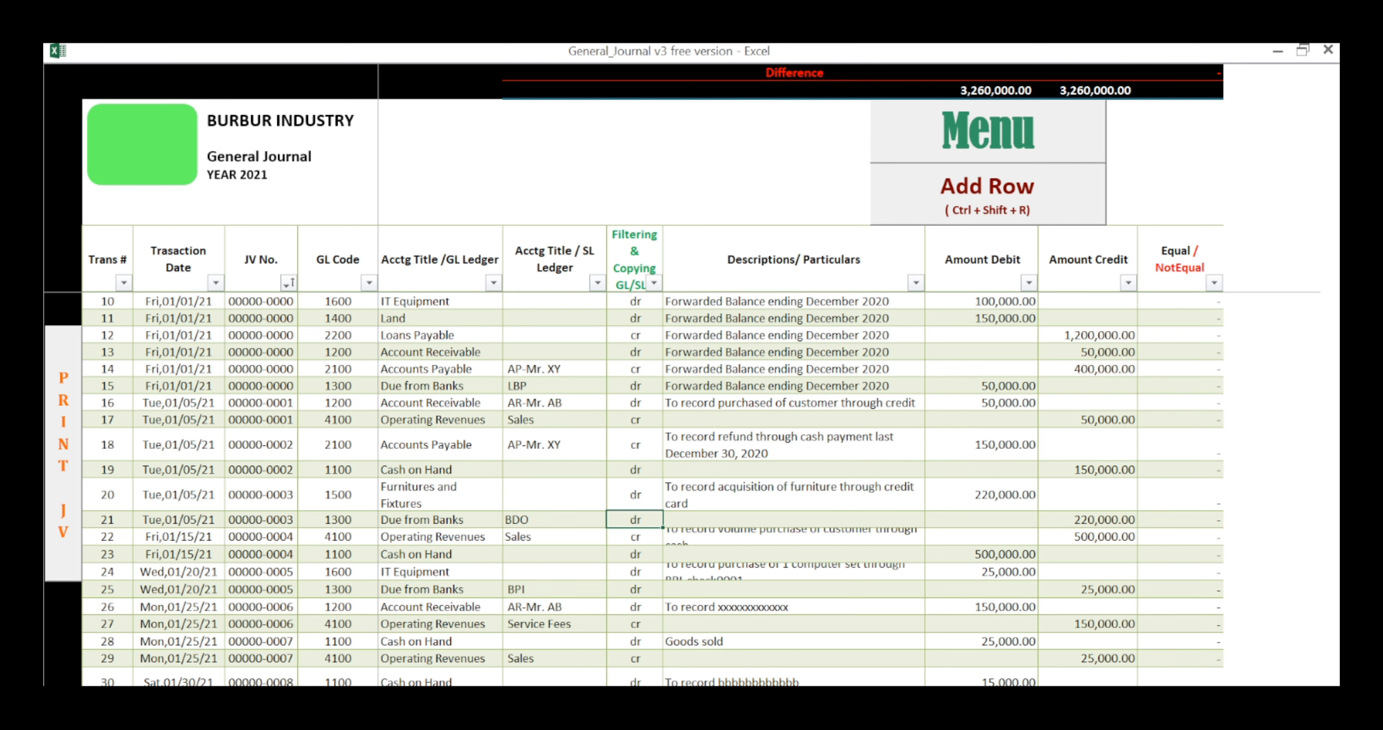
click(794, 520)
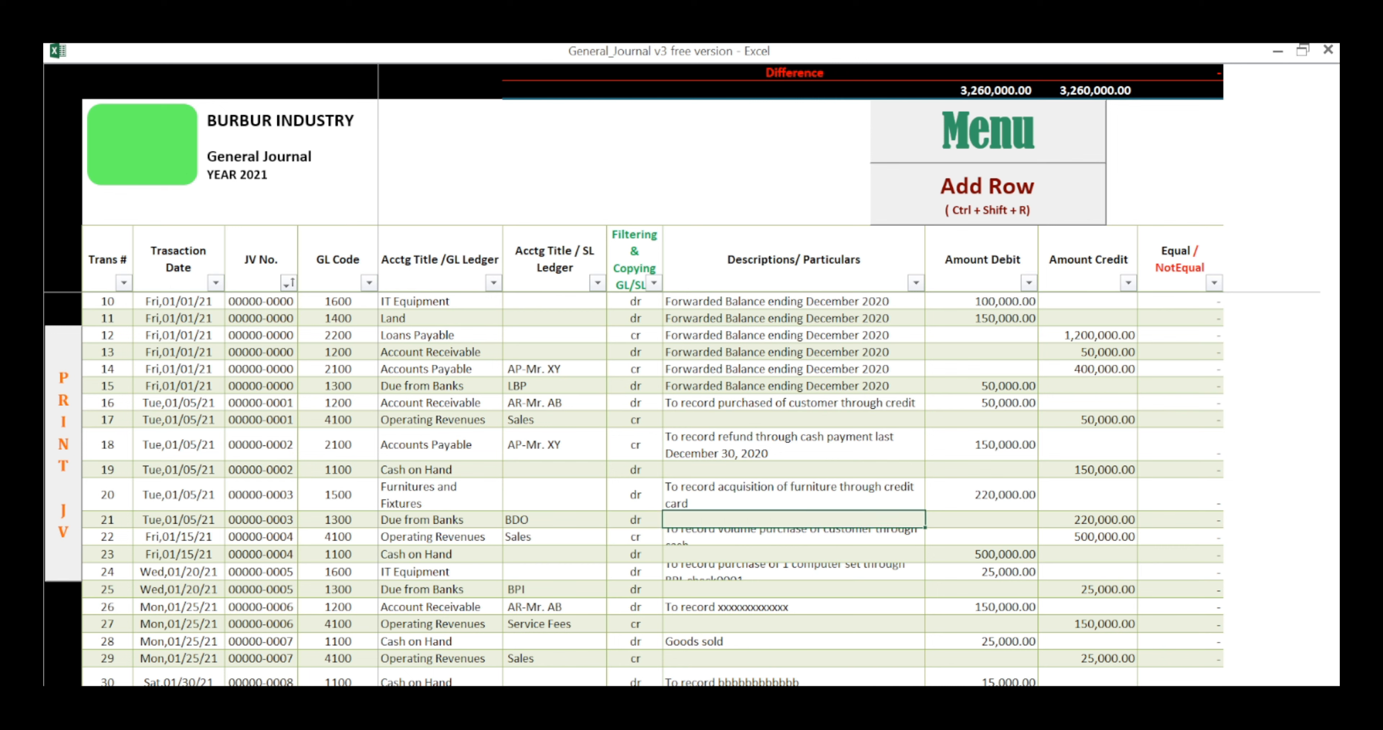
key(Tab)
key(Tab)
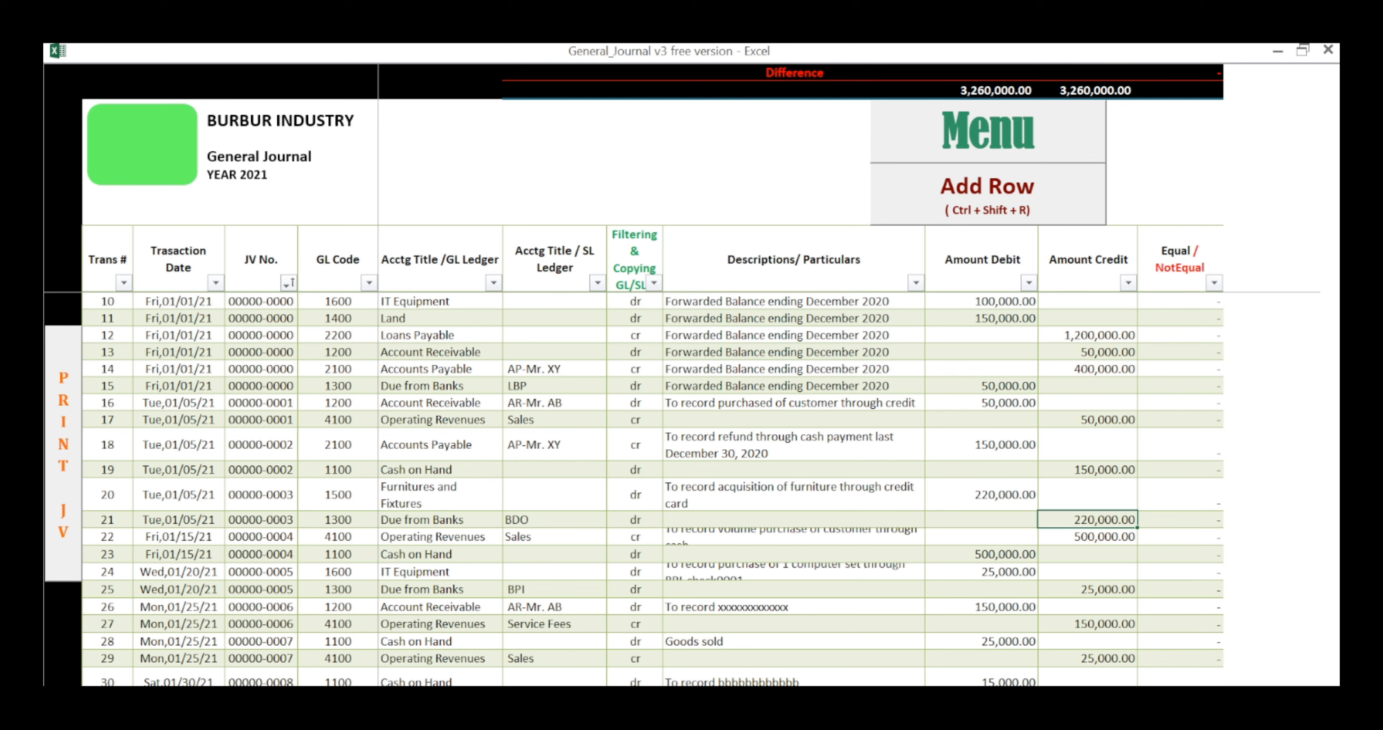
Step: Compare the transaction dates in rows 16 to 22 and enter 1/15/21 as the date of row 22
key(Tab)
key(Tab)
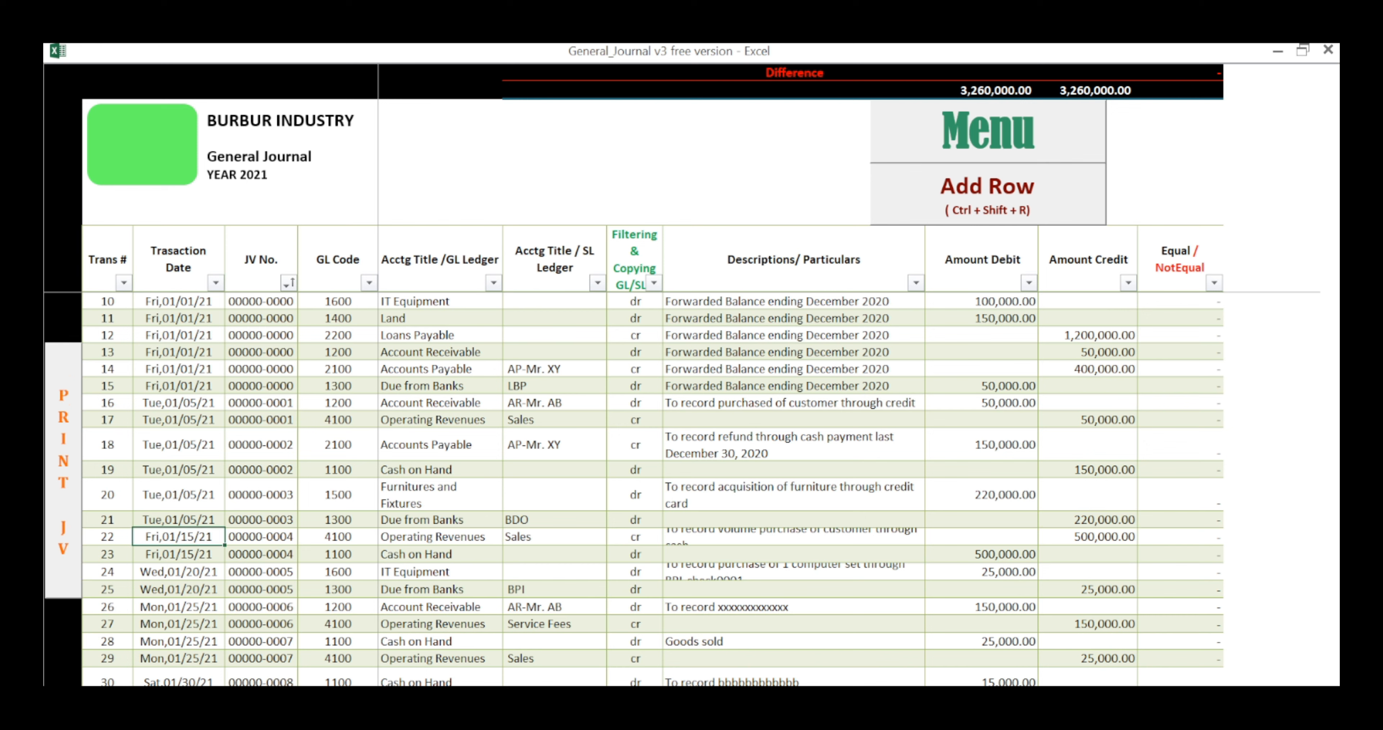
drag(179, 402, 178, 520)
click(178, 536)
drag(178, 402, 178, 537)
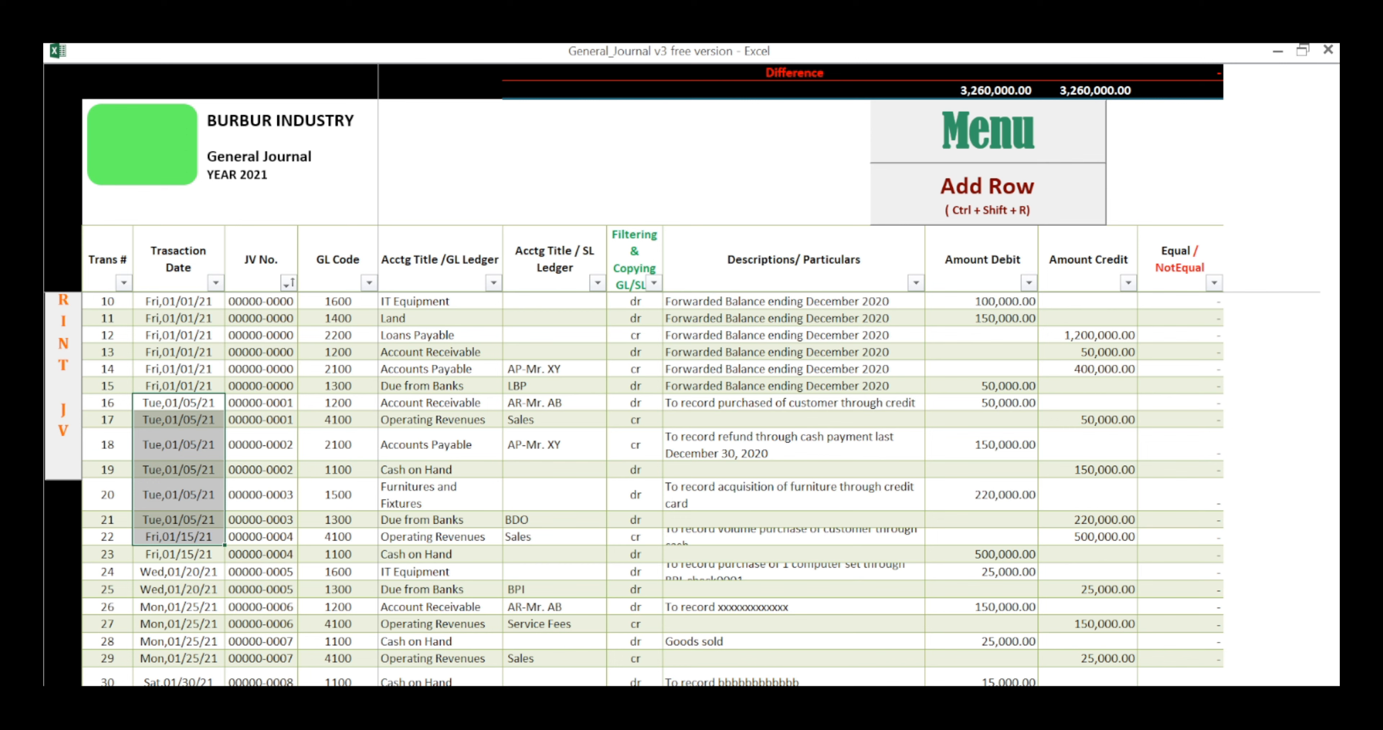
click(179, 536)
text(1)
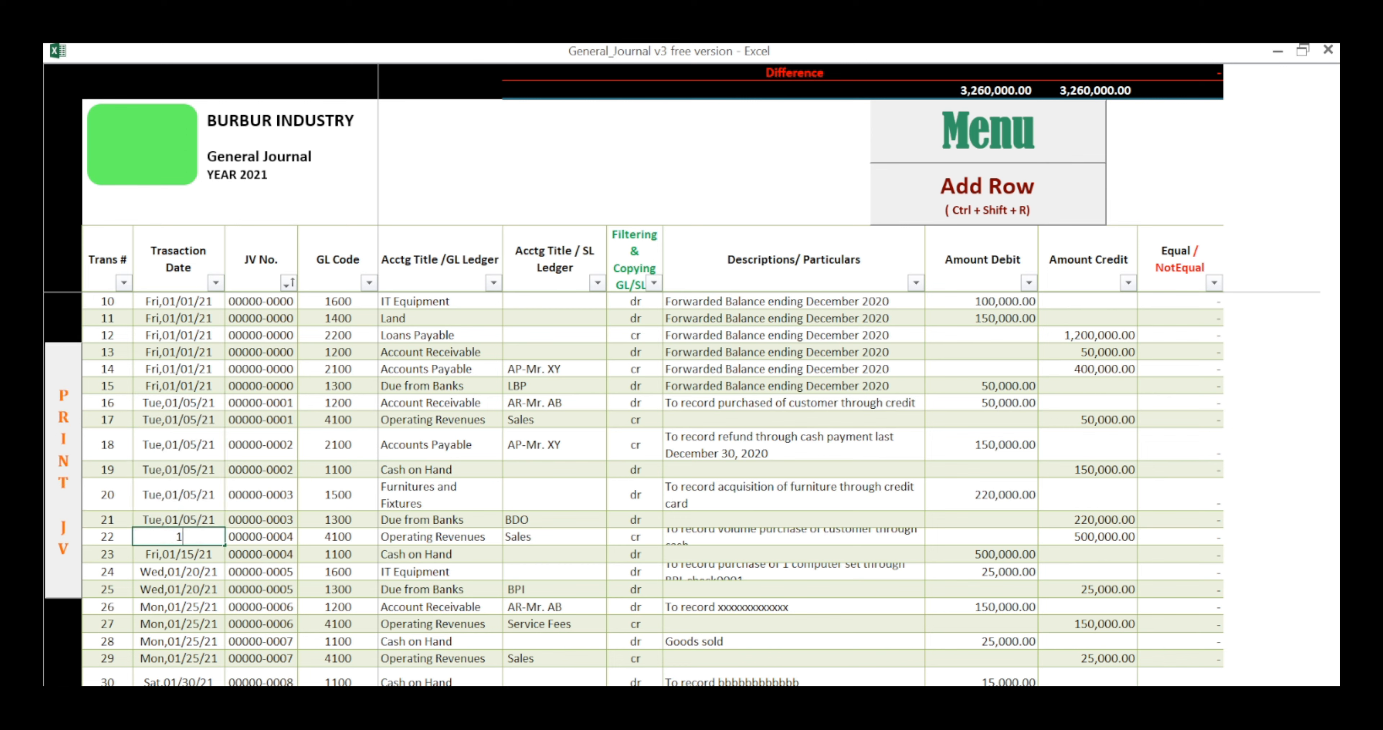
text(/15/21)
key(Tab)
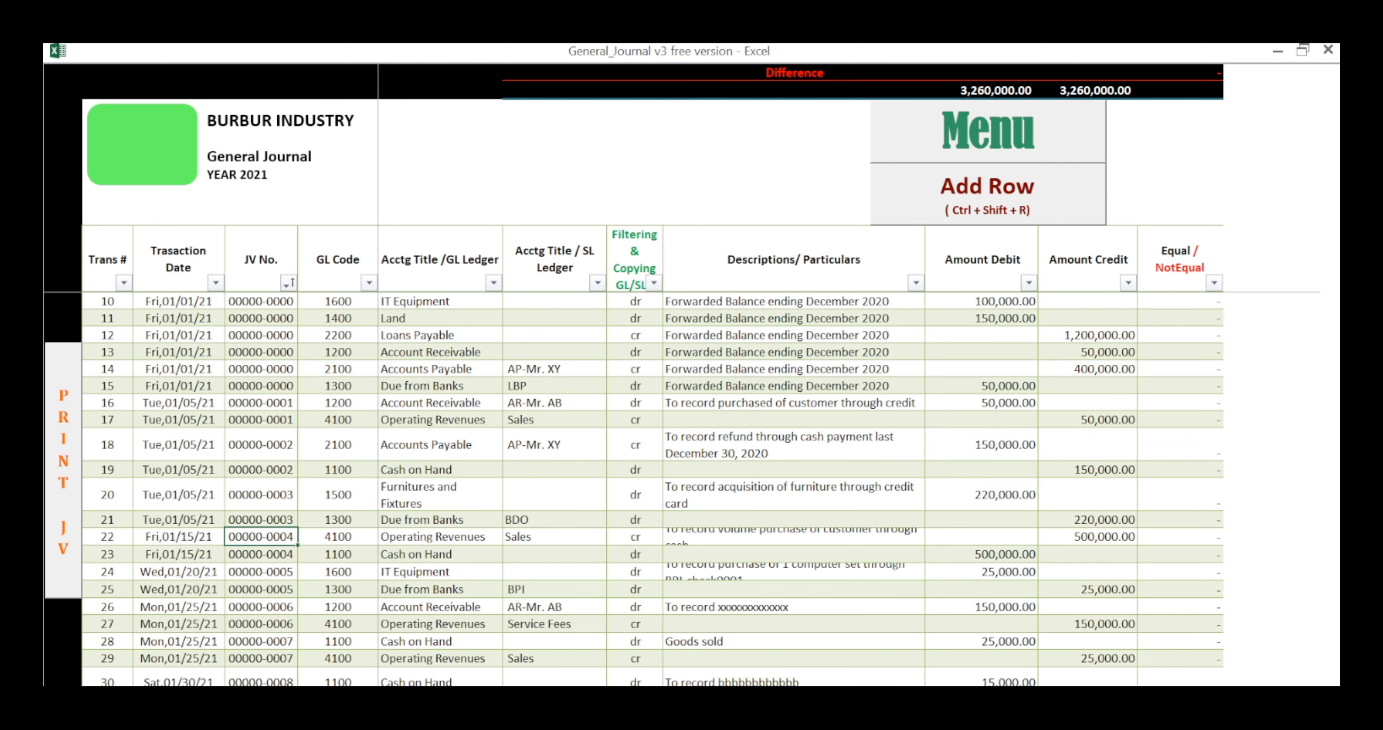
Step: Enter 4 as the JV number of row 22
text(34)
key(BackSpace)
key(BackSpace)
text(4)
key(Tab)
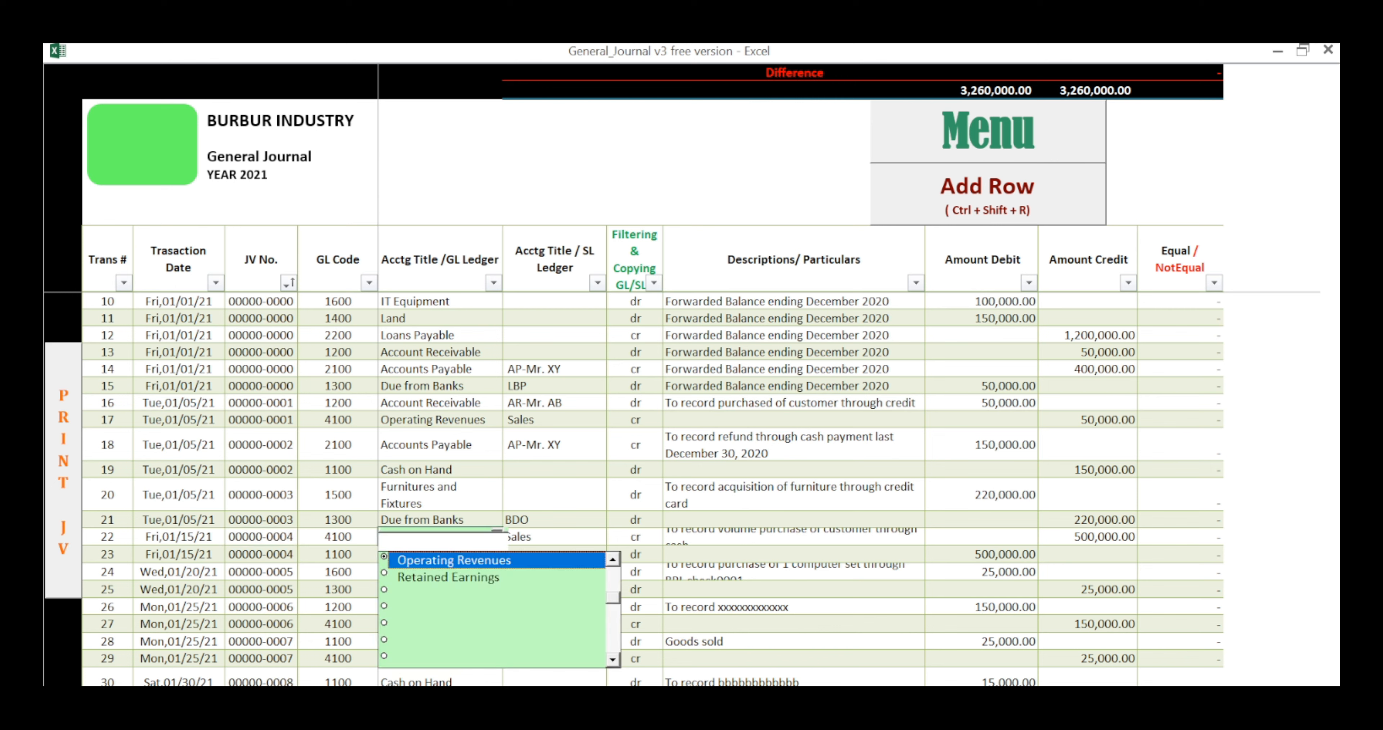
Step: Review the ledger titles and full description of row 22, and the dr/cr marker and description cell of row 23
key(Tab)
key(Tab)
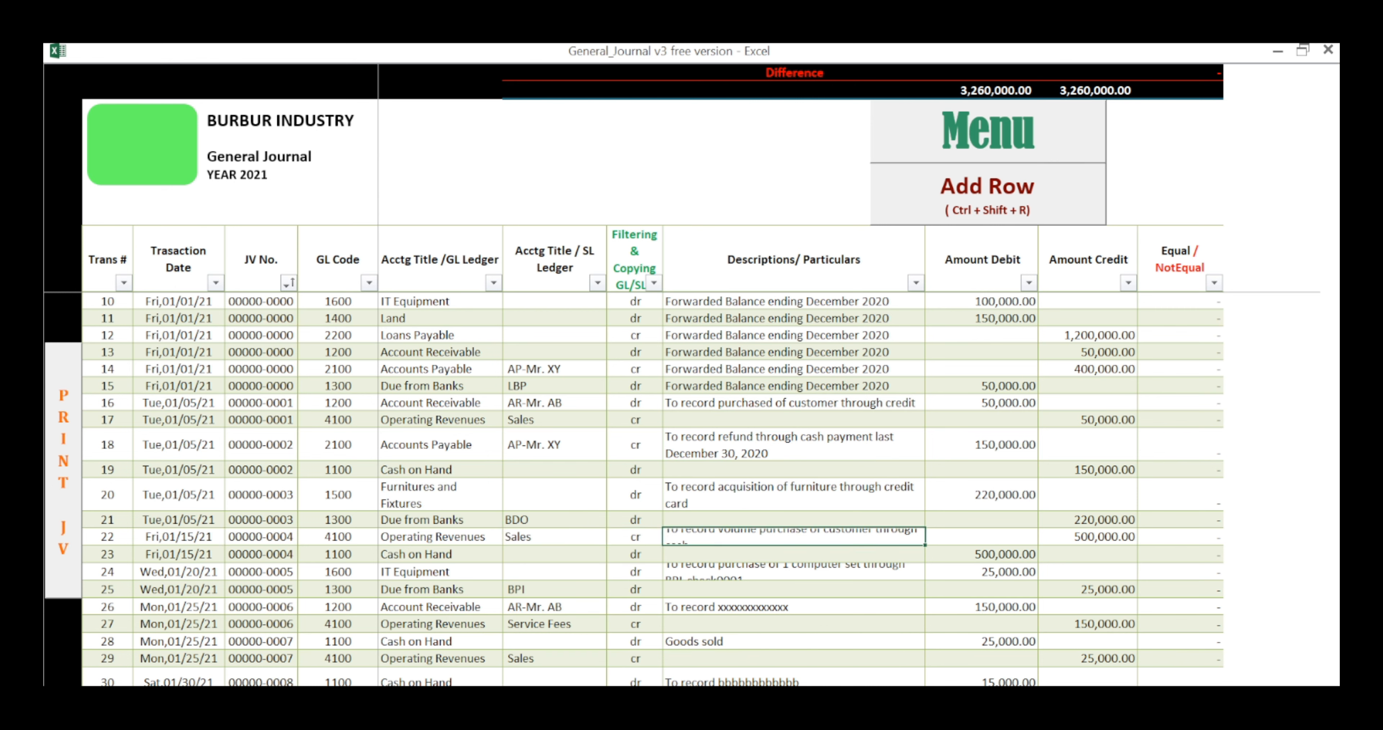
double_click(774, 537)
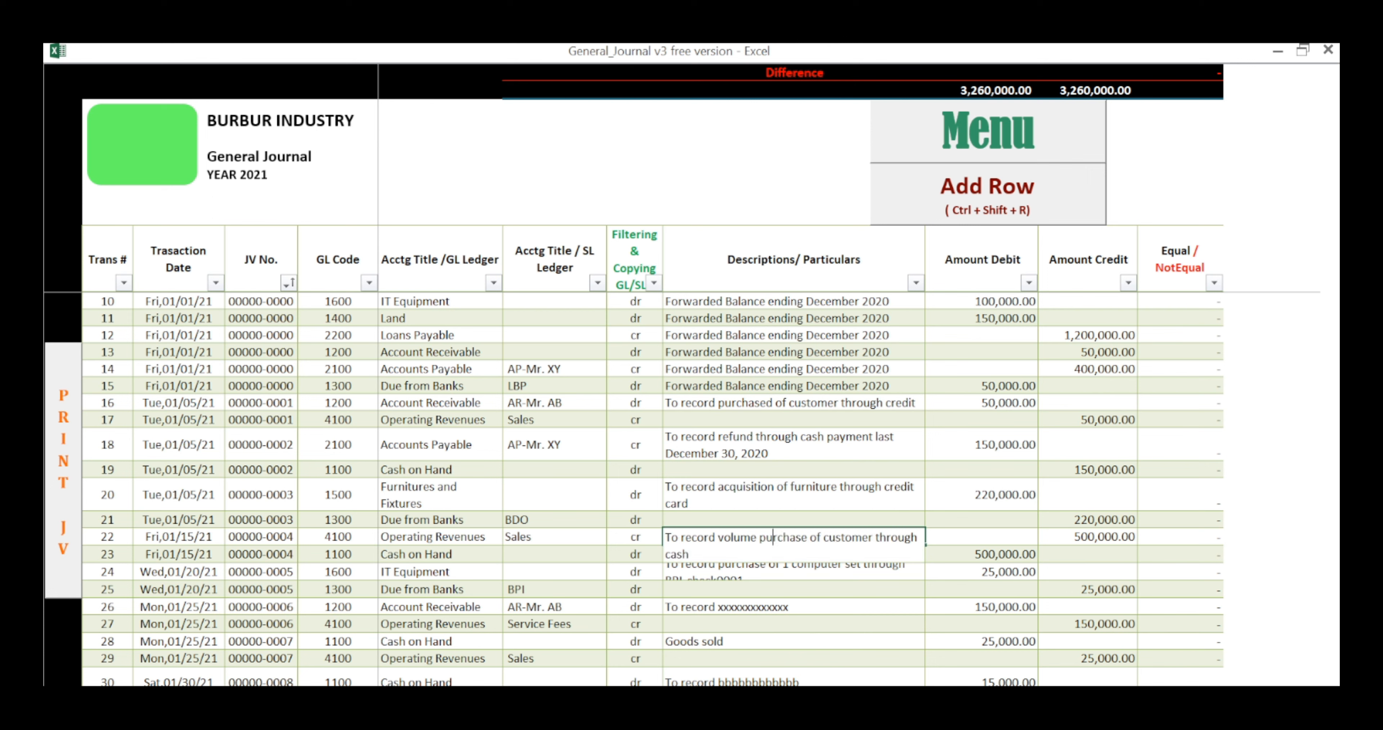
click(635, 553)
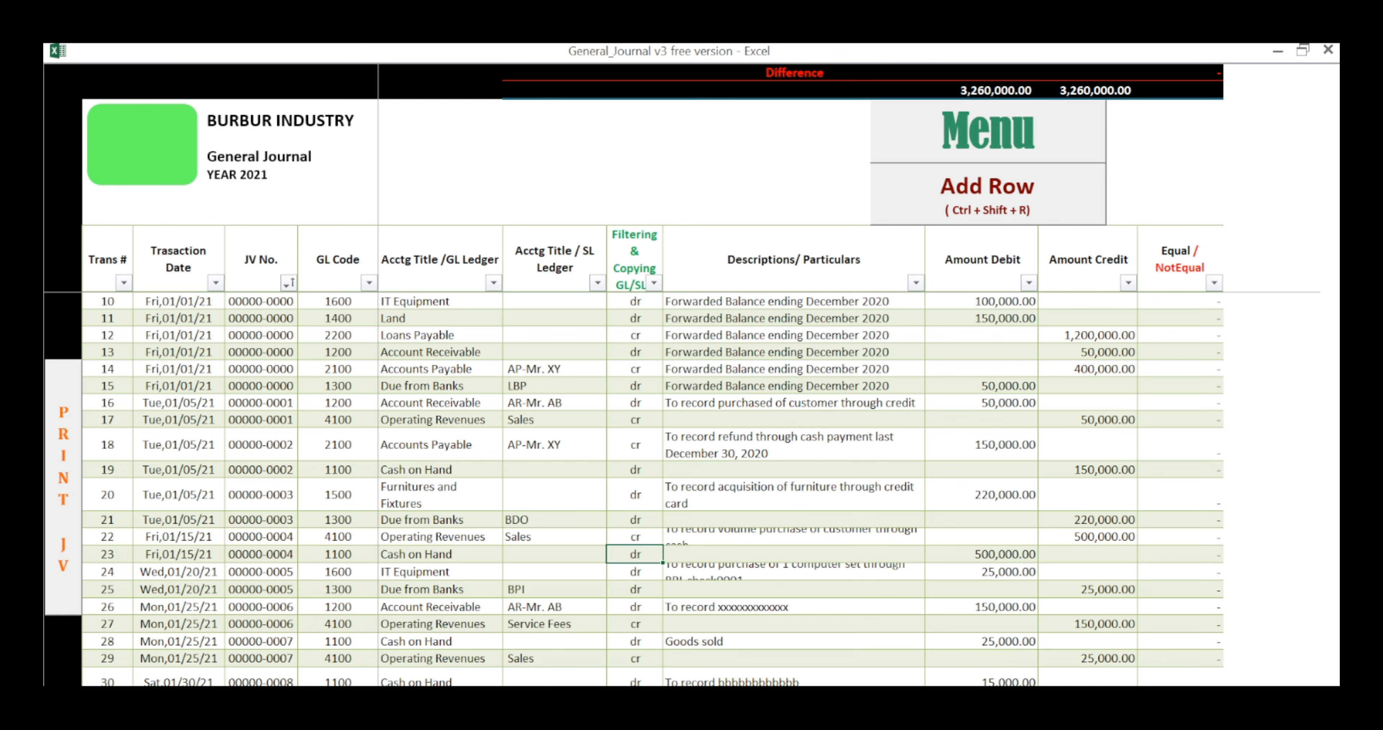
click(793, 553)
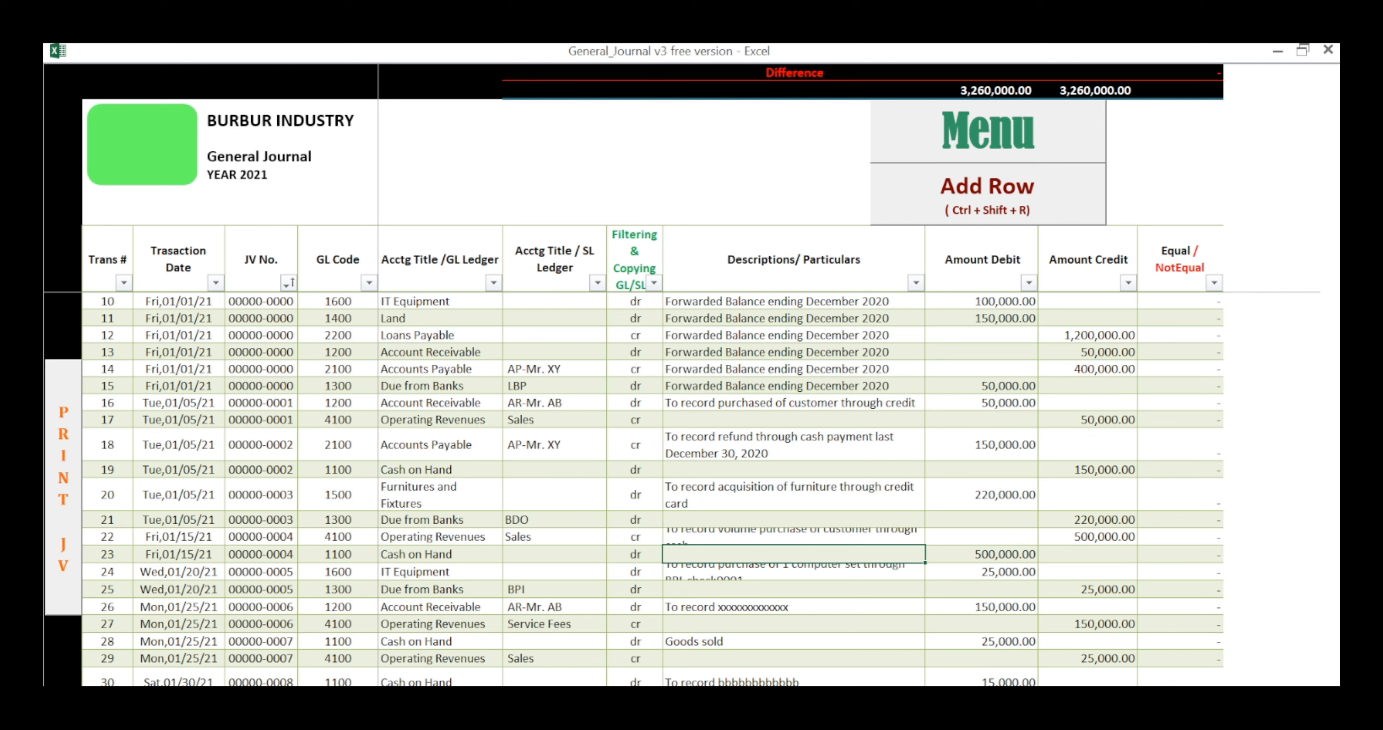
Step: Review the row 24 entry from its date and JV number through its GL and SL ledger titles to its dr/cr marker
click(178, 572)
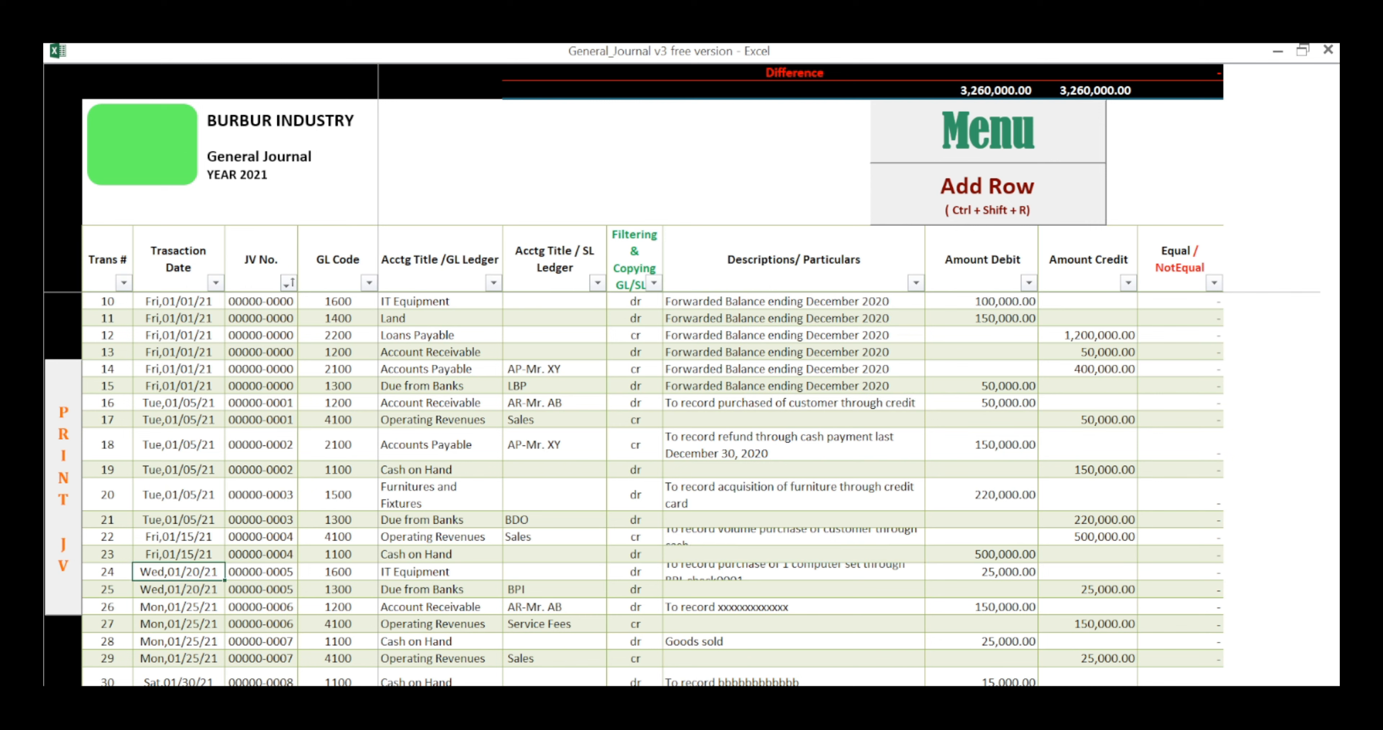
click(261, 572)
click(440, 572)
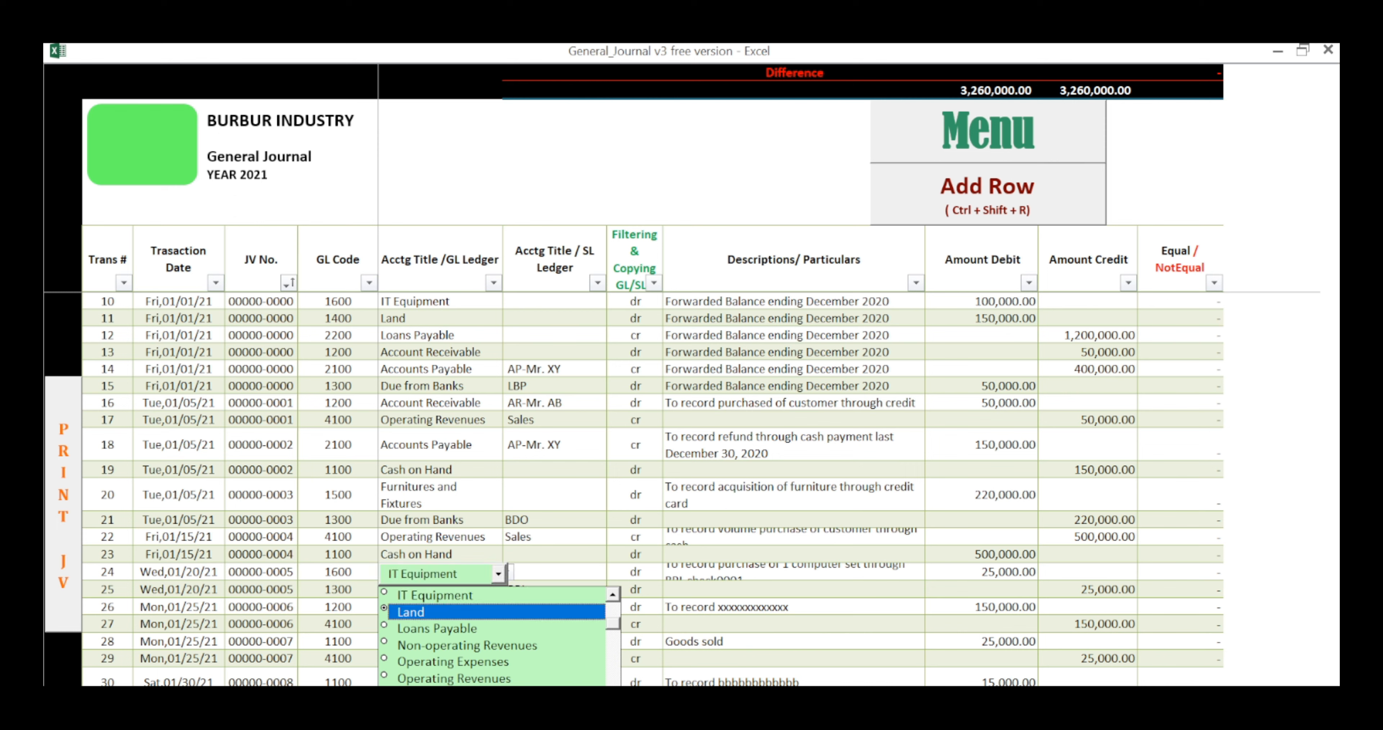
click(554, 572)
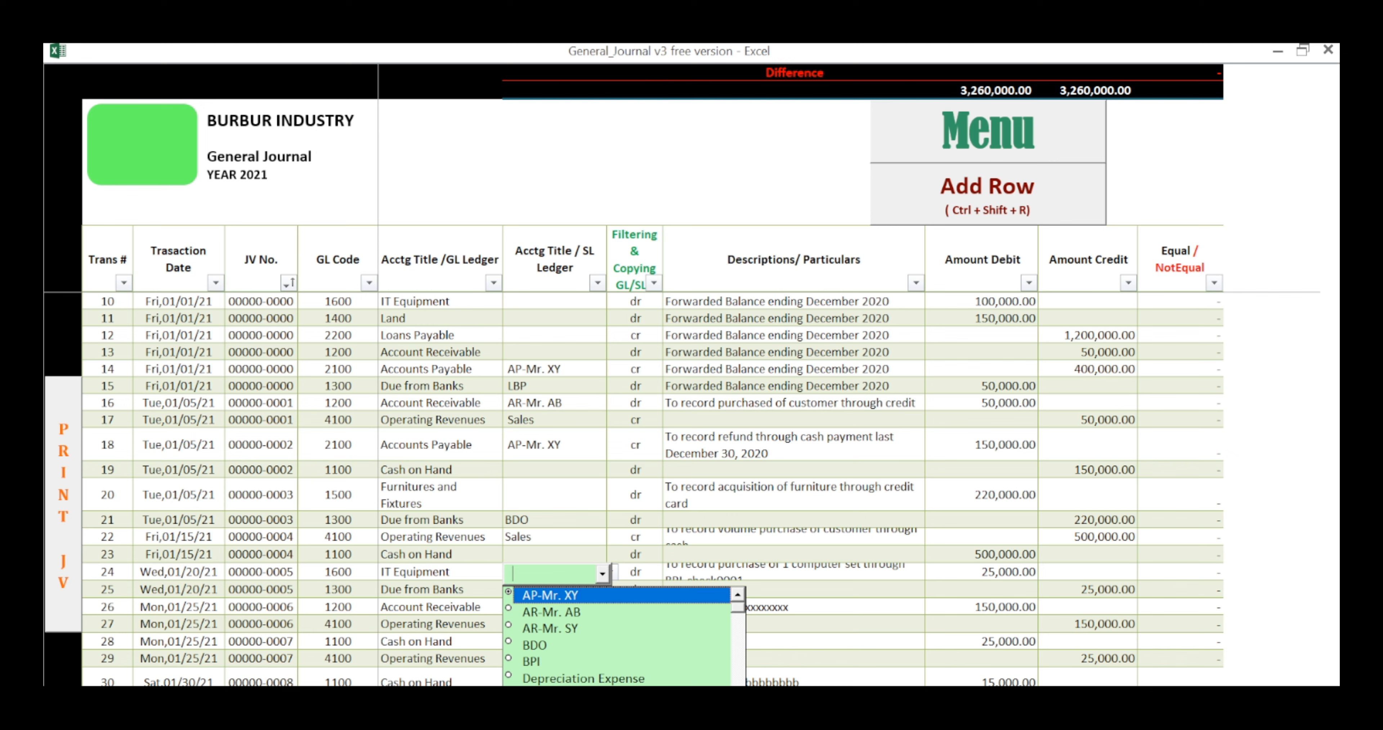
click(635, 572)
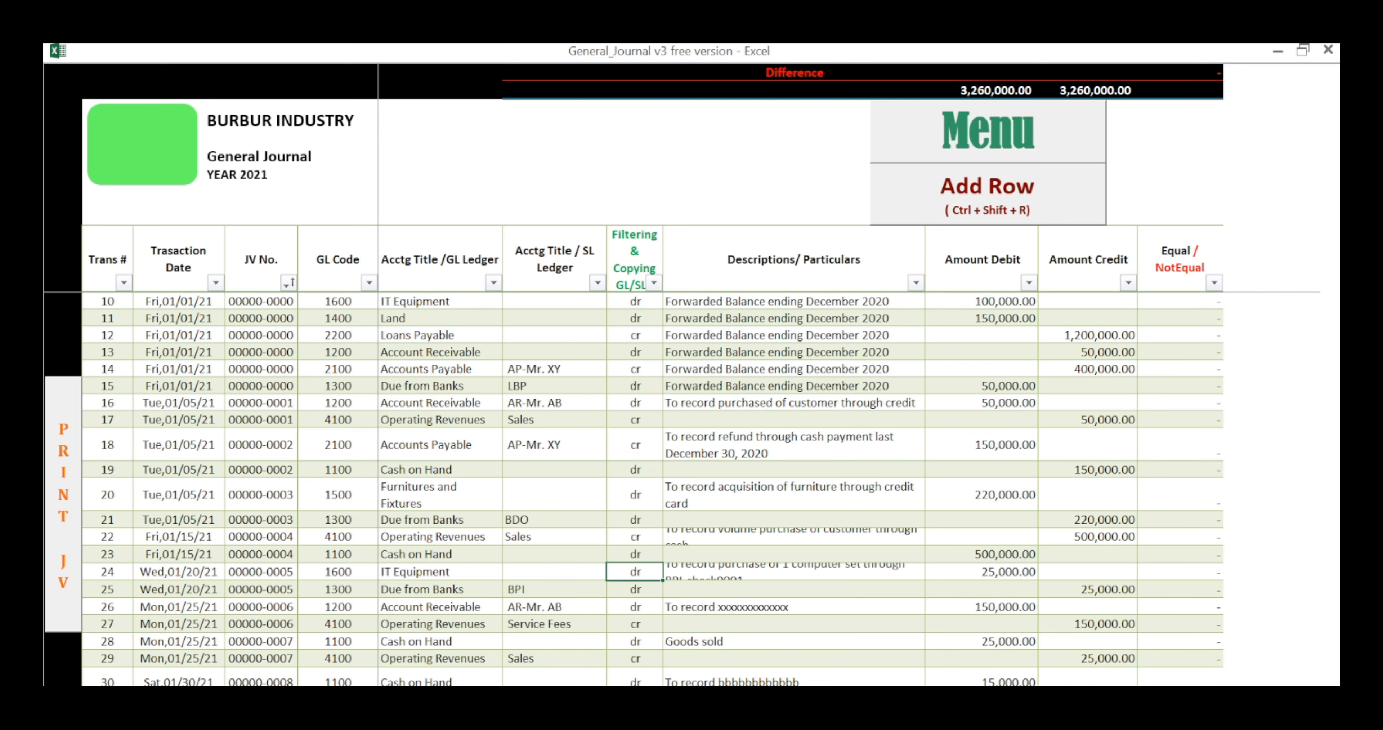
Step: Examine the forwarded balances by highlighting the JV numbers of rows 1 to 15 and the descriptions of rows 1 to 3
drag(107, 228, 983, 228)
click(260, 318)
scroll(260, 318, down, 3)
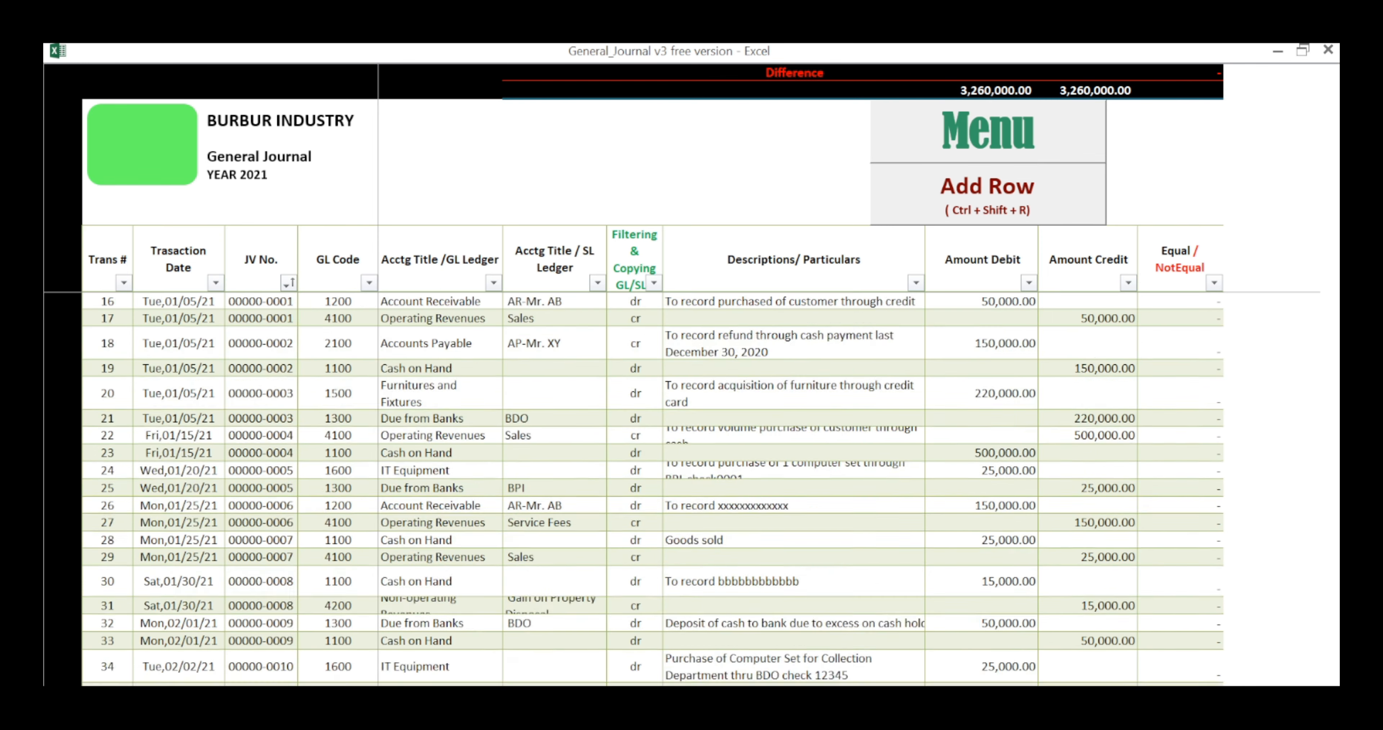
scroll(261, 318, up, 6)
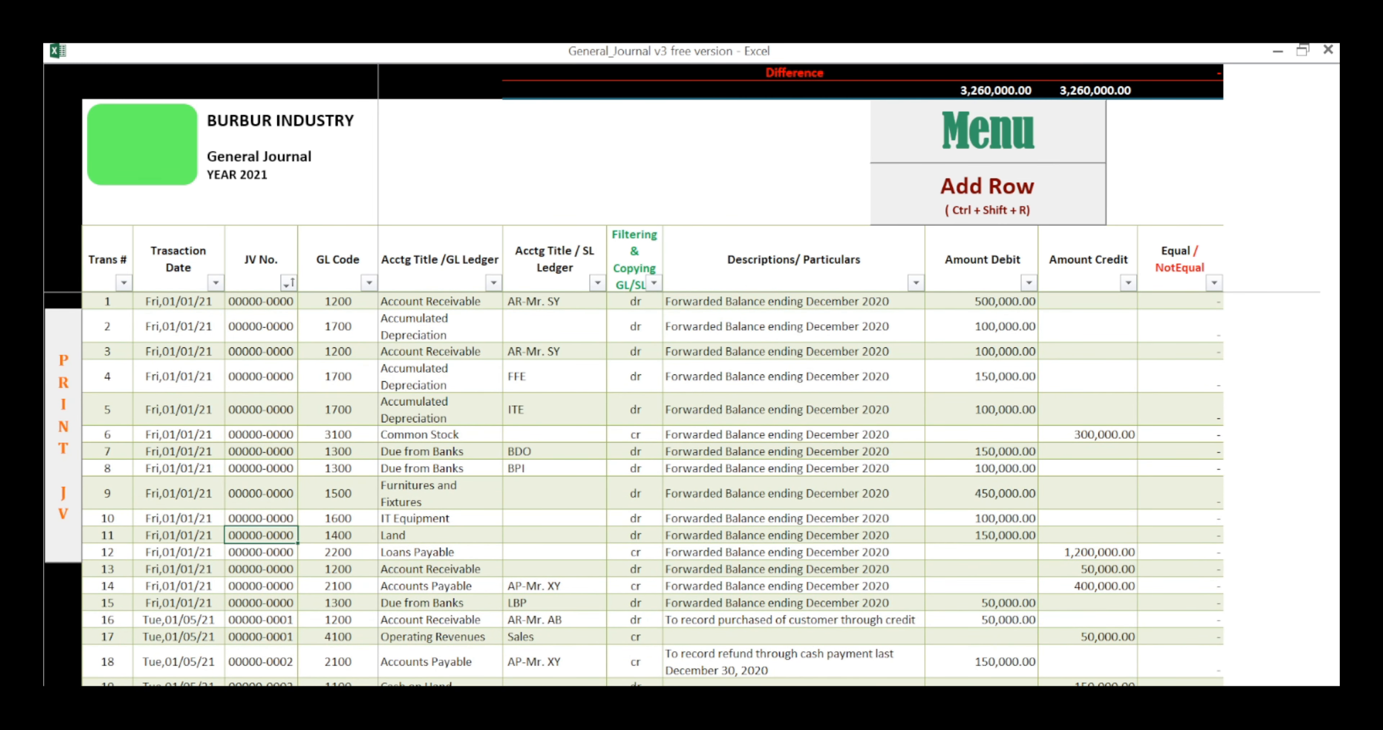
drag(260, 301, 261, 603)
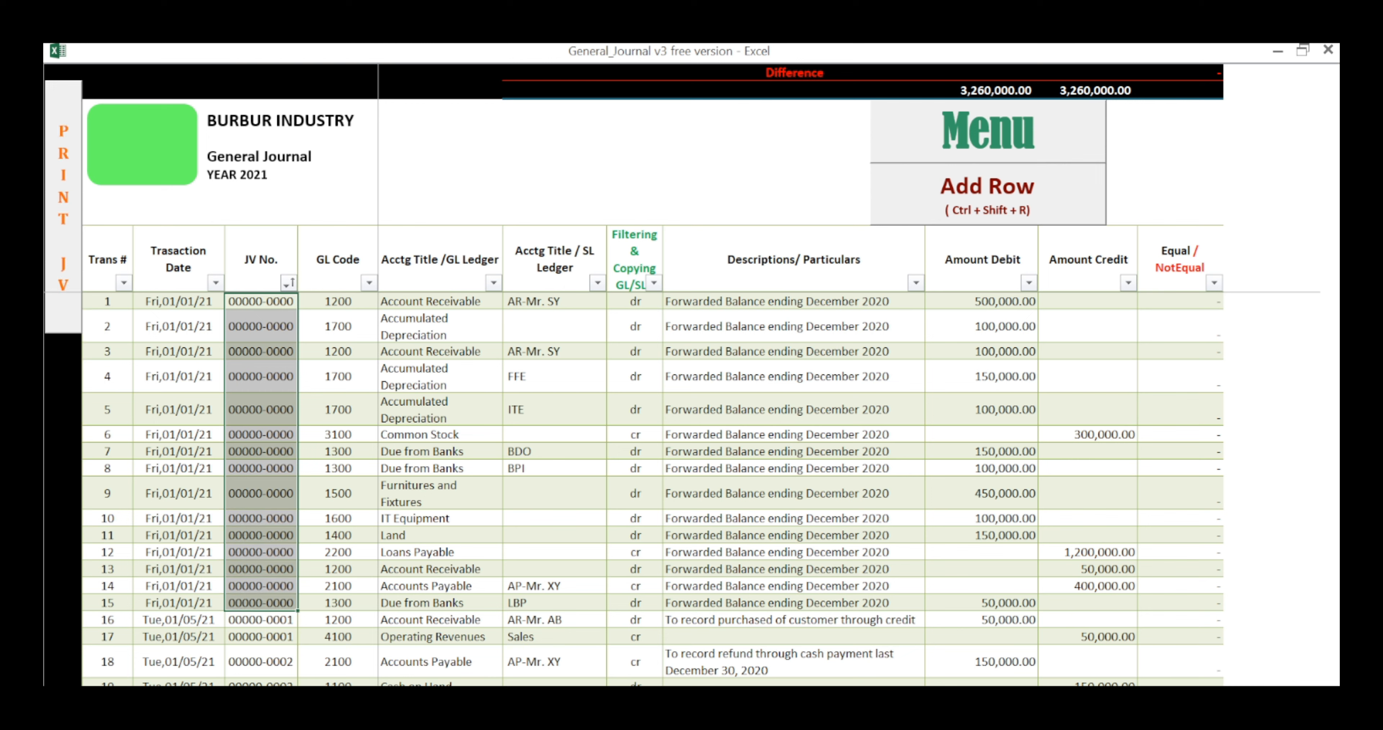
drag(794, 301, 793, 352)
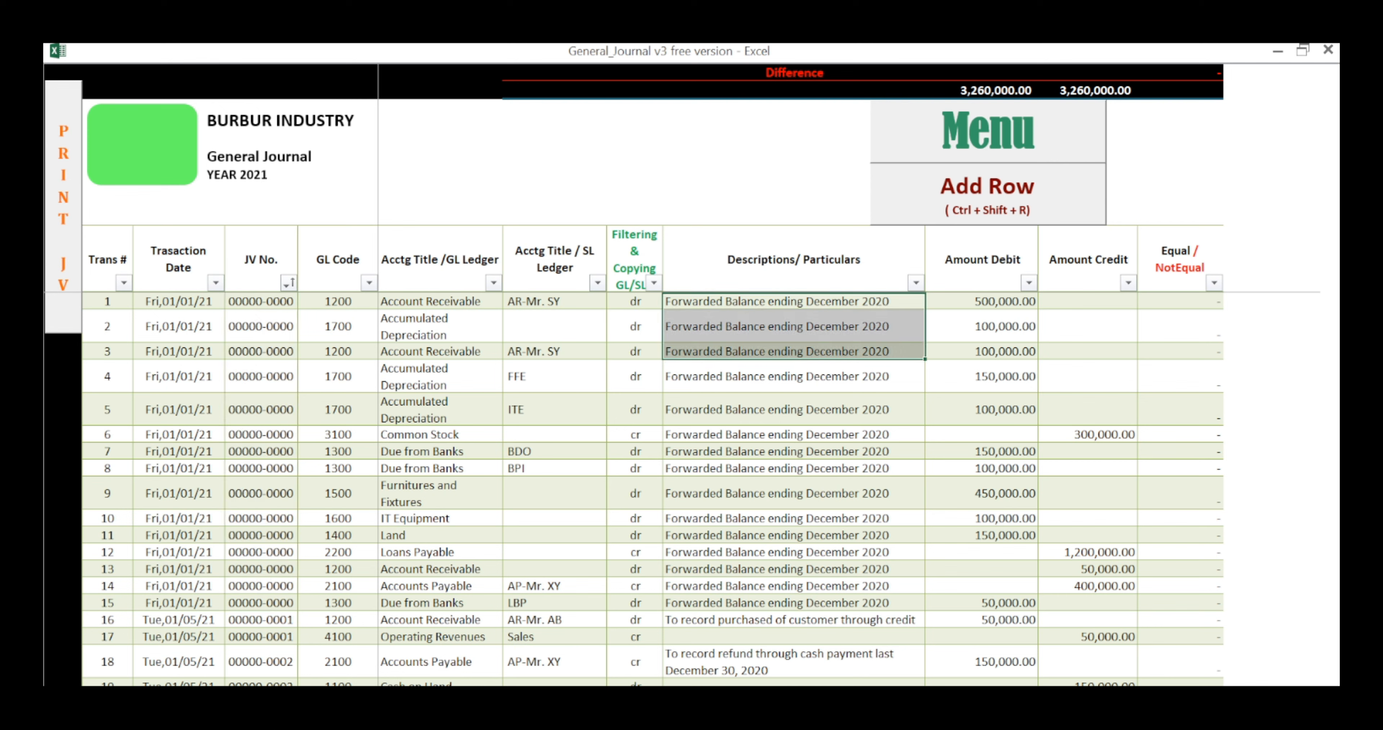
Step: Try changing the year in the journal heading to 2022 and set it back to 2021
click(178, 301)
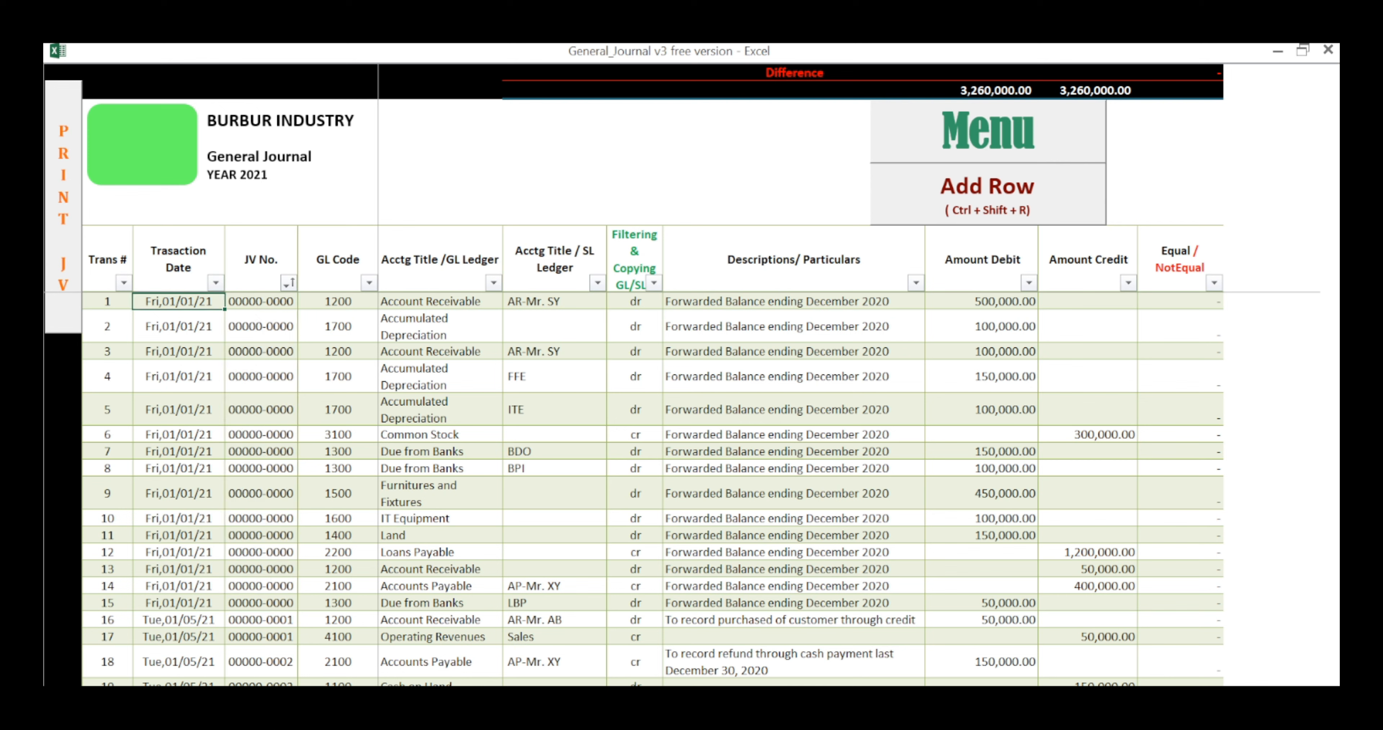
click(237, 175)
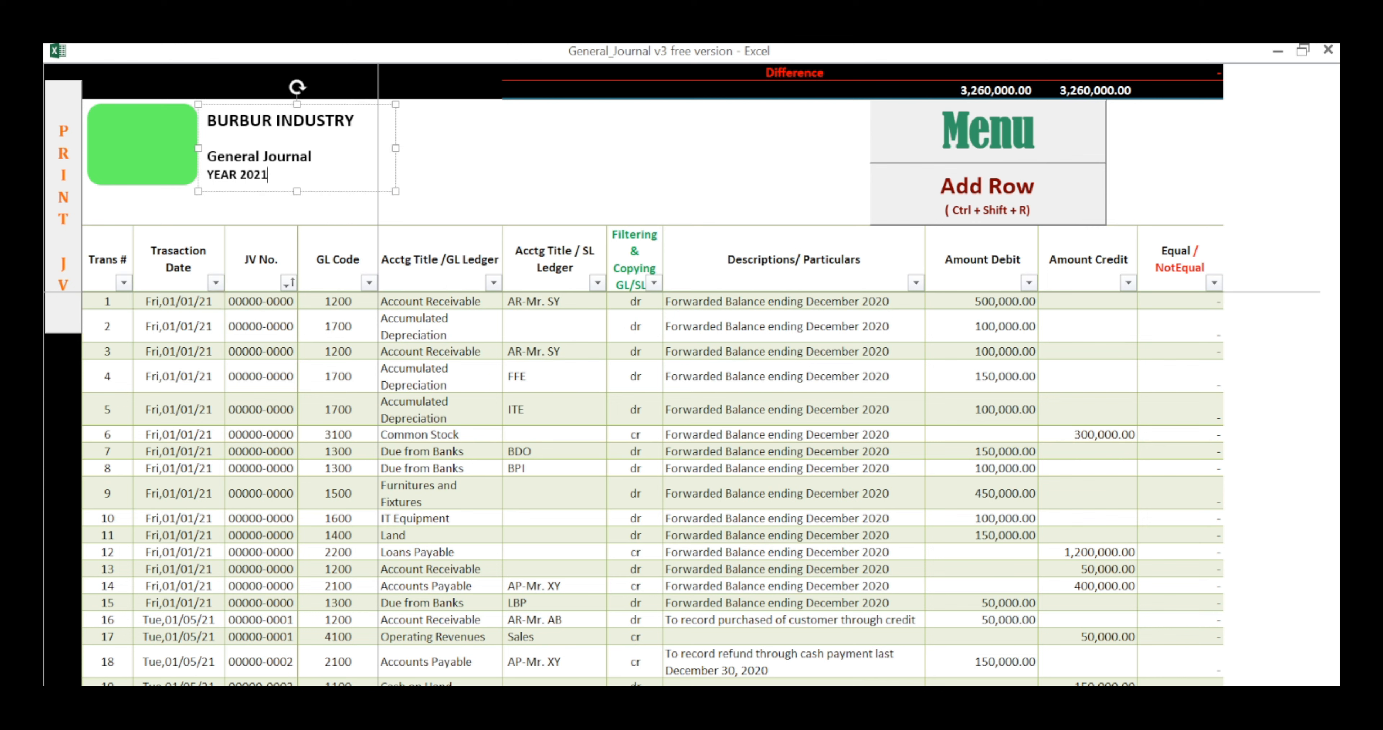
key(BackSpace)
text(2)
key(BackSpace)
text(1)
click(178, 301)
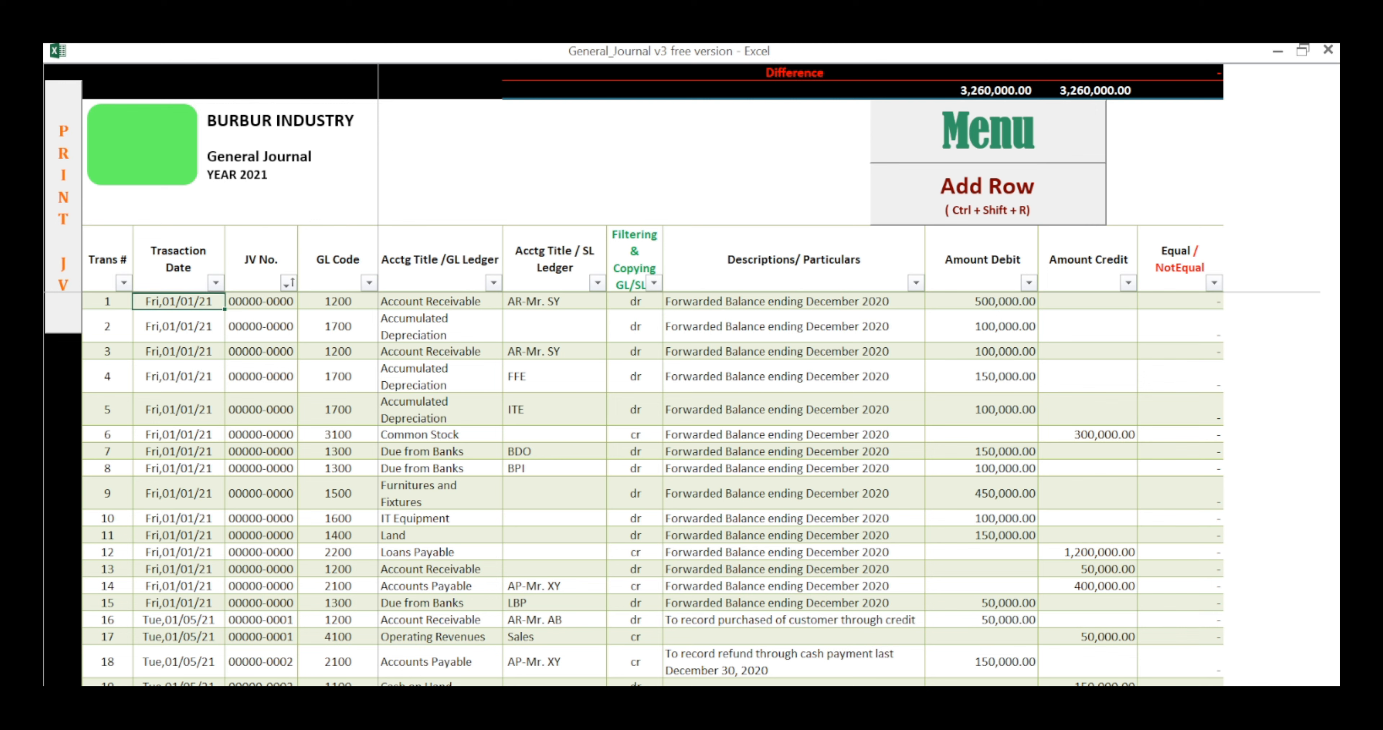
click(246, 175)
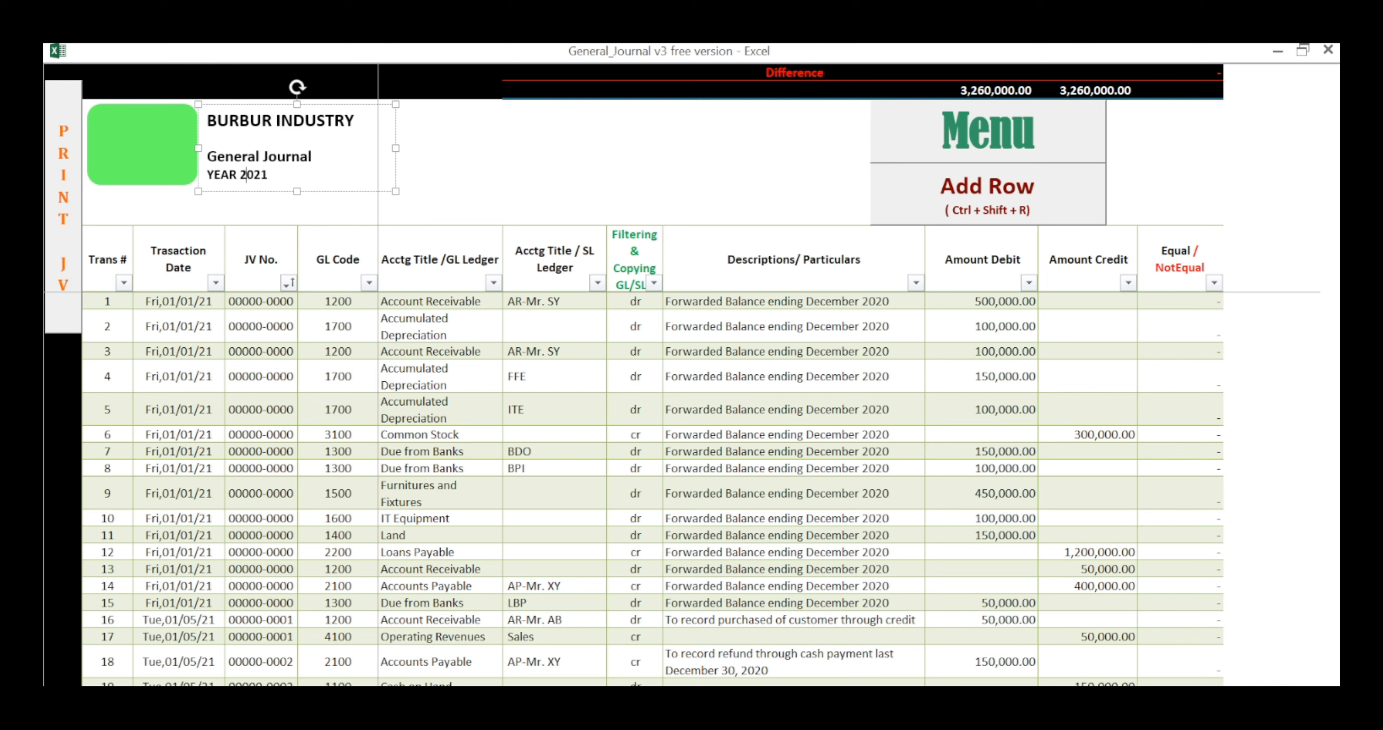
click(178, 259)
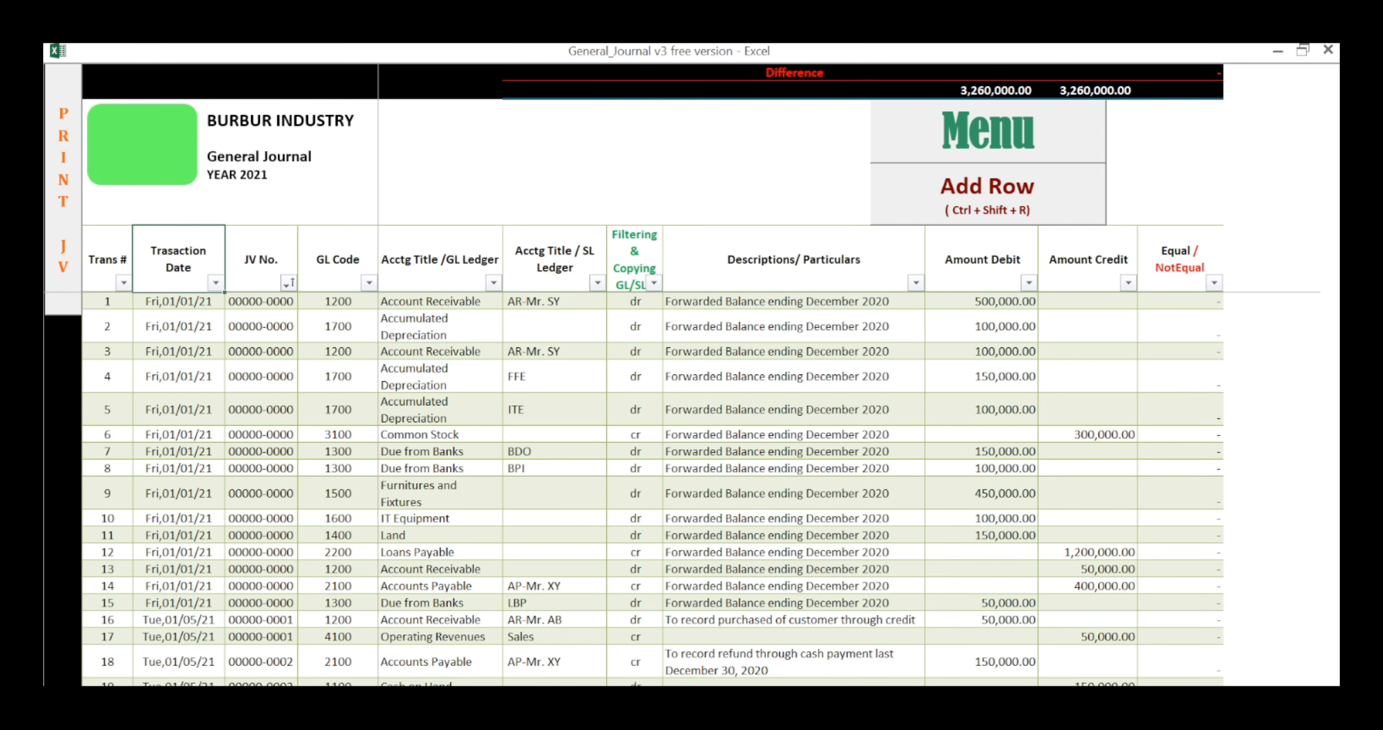
Step: Examine the sequence of JV numbers from the first January 5 transaction in row 16 down to row 37
scroll(633, 489, down, 3)
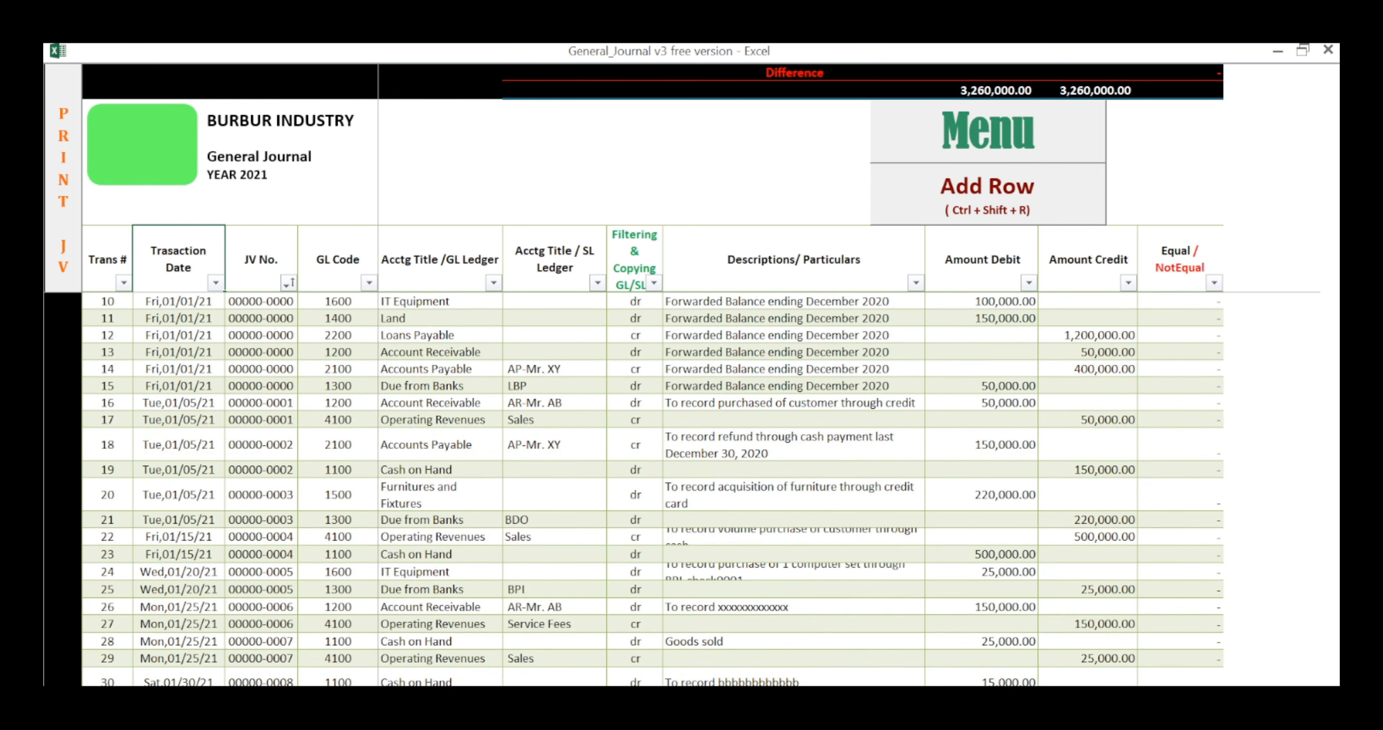
click(178, 402)
click(261, 402)
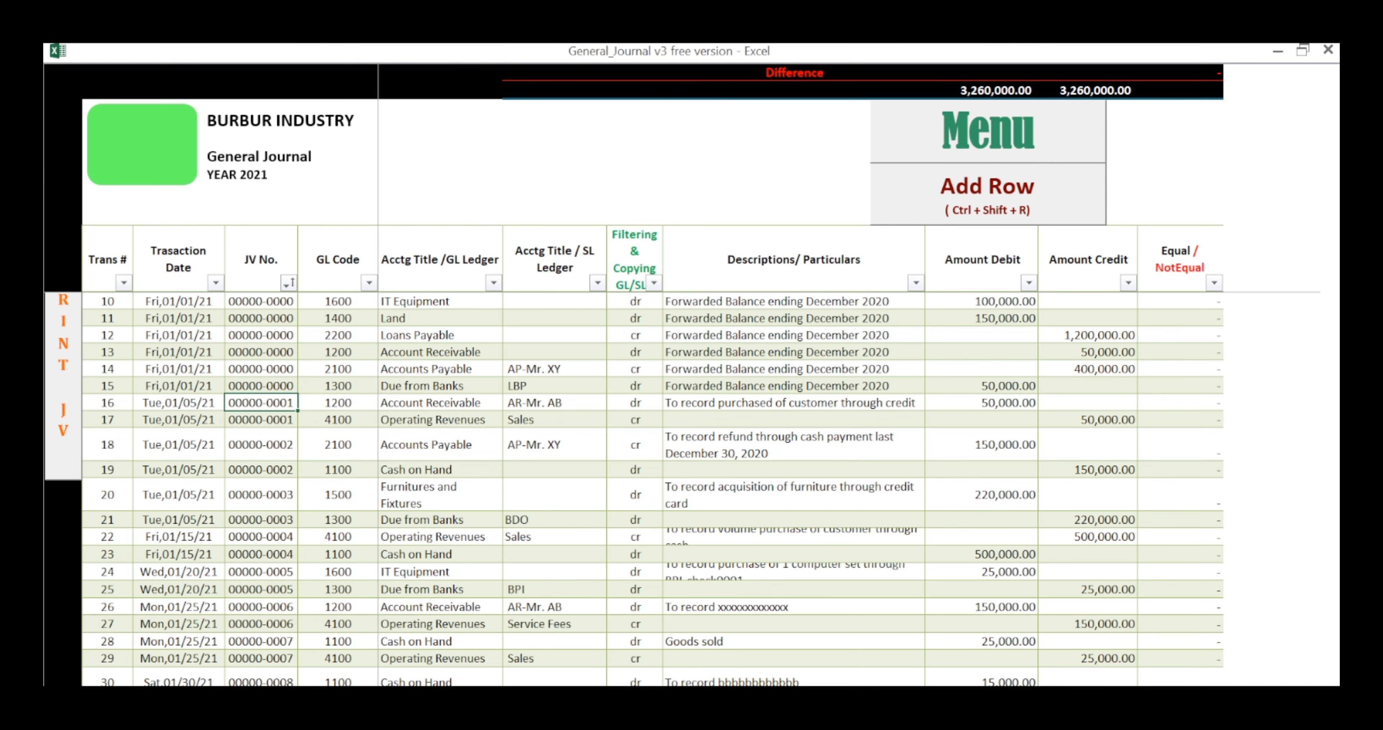
click(261, 444)
scroll(261, 444, down, 1)
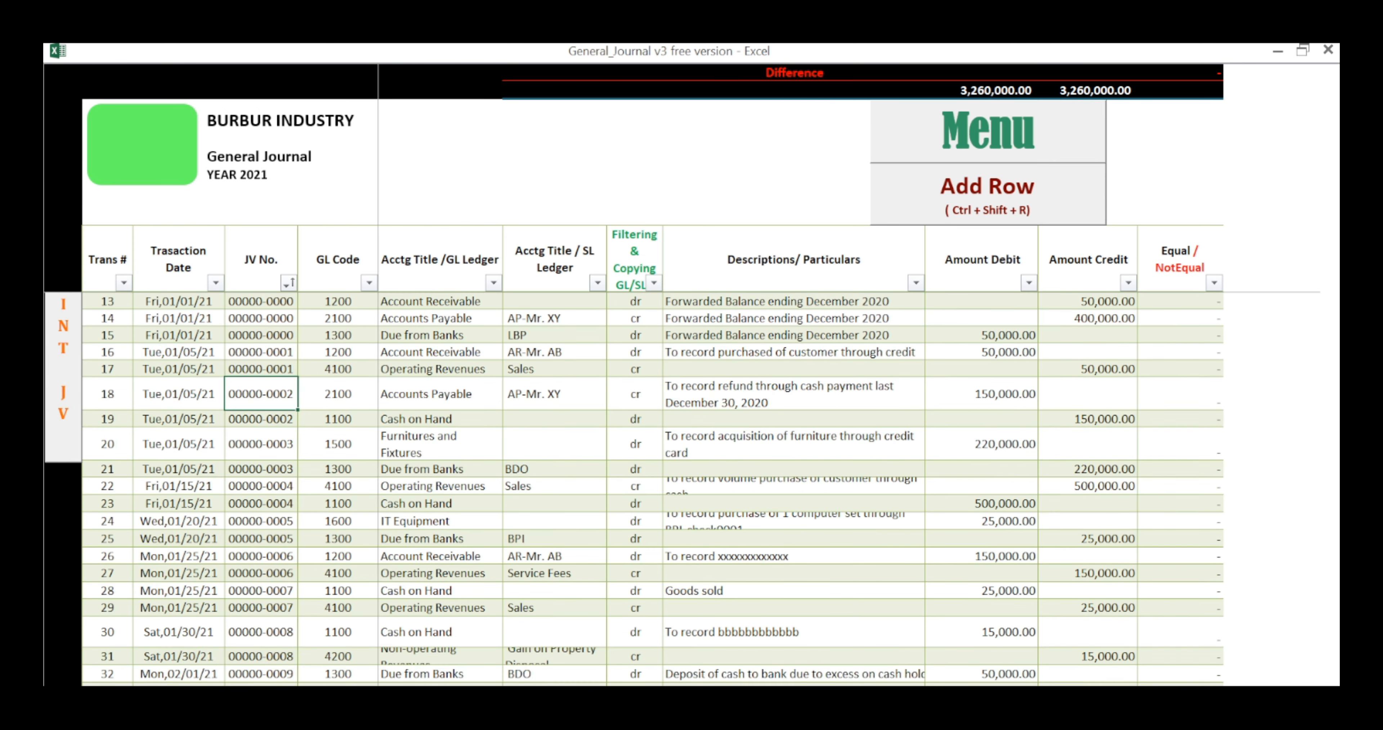
scroll(633, 486, down, 2)
drag(261, 385, 260, 675)
scroll(260, 675, down, 2)
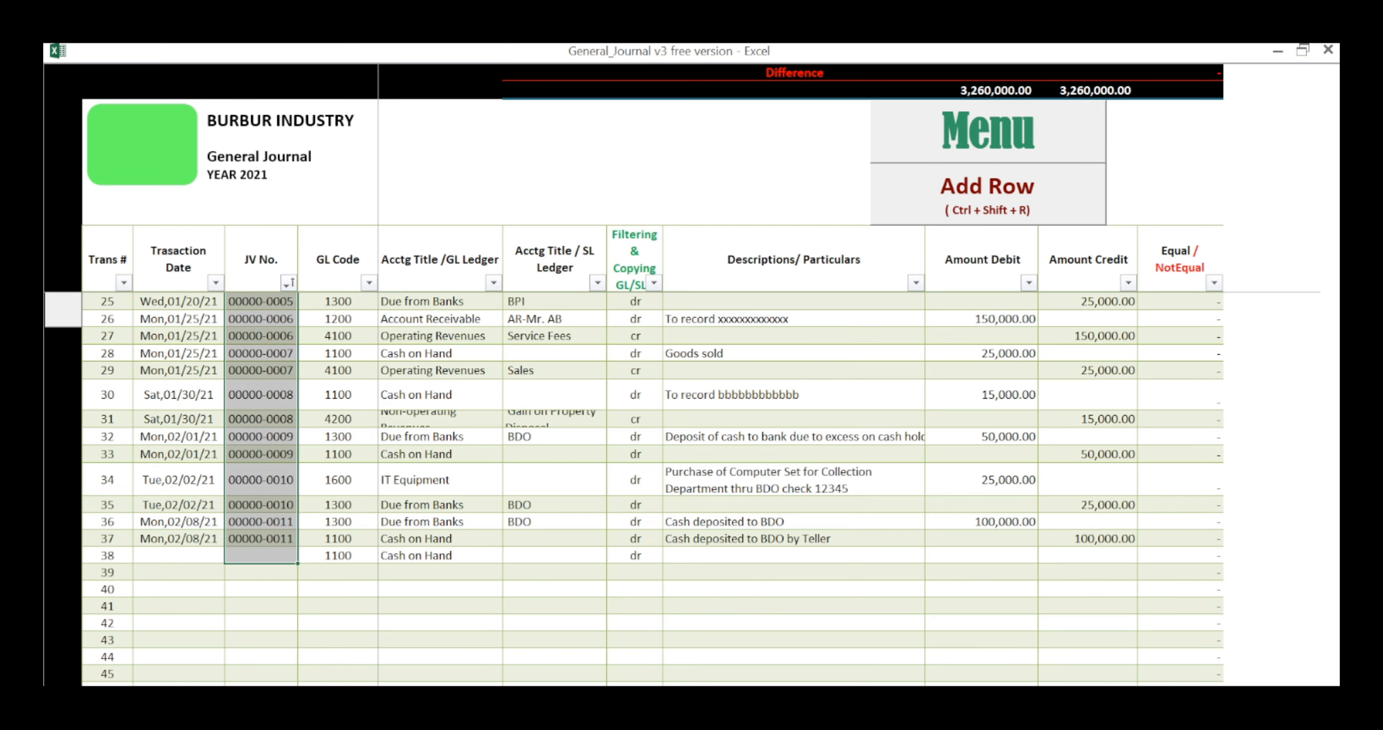
scroll(633, 486, up, 8)
scroll(633, 487, down, 7)
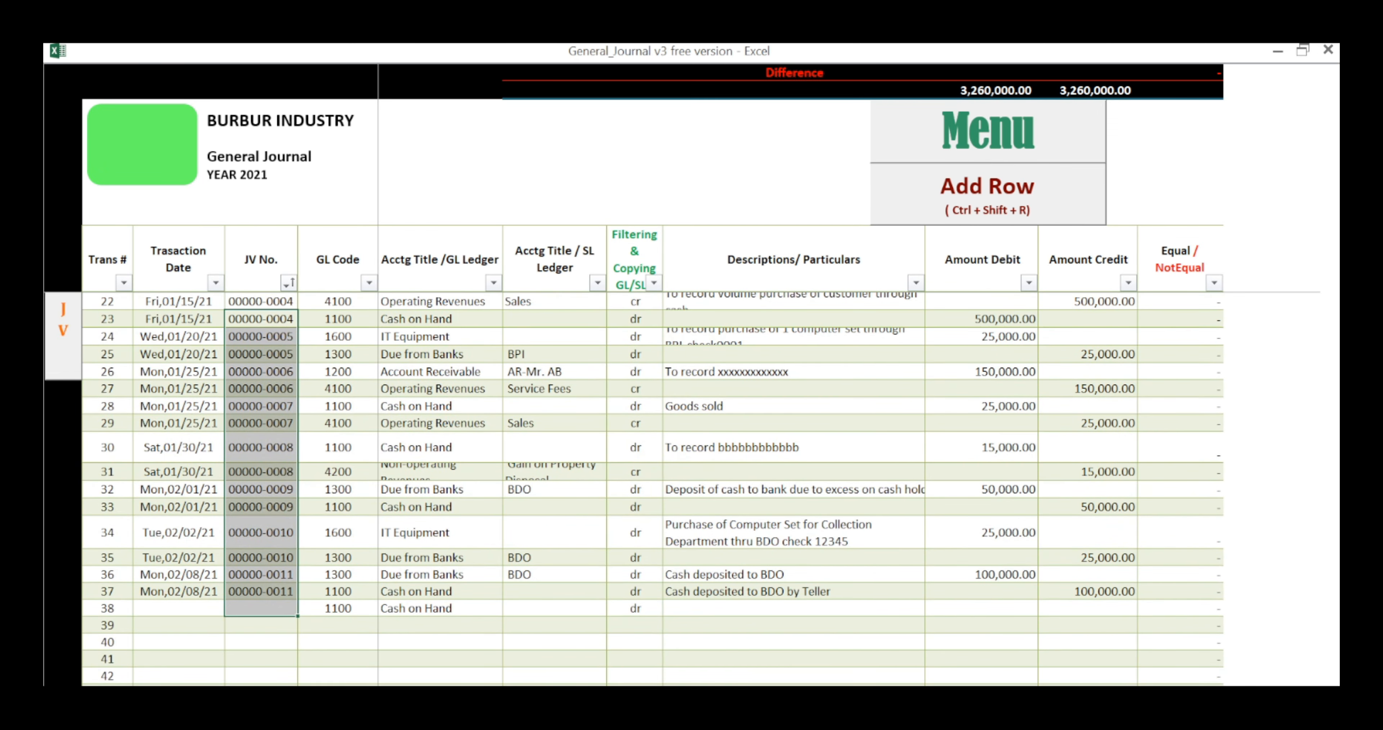
click(260, 591)
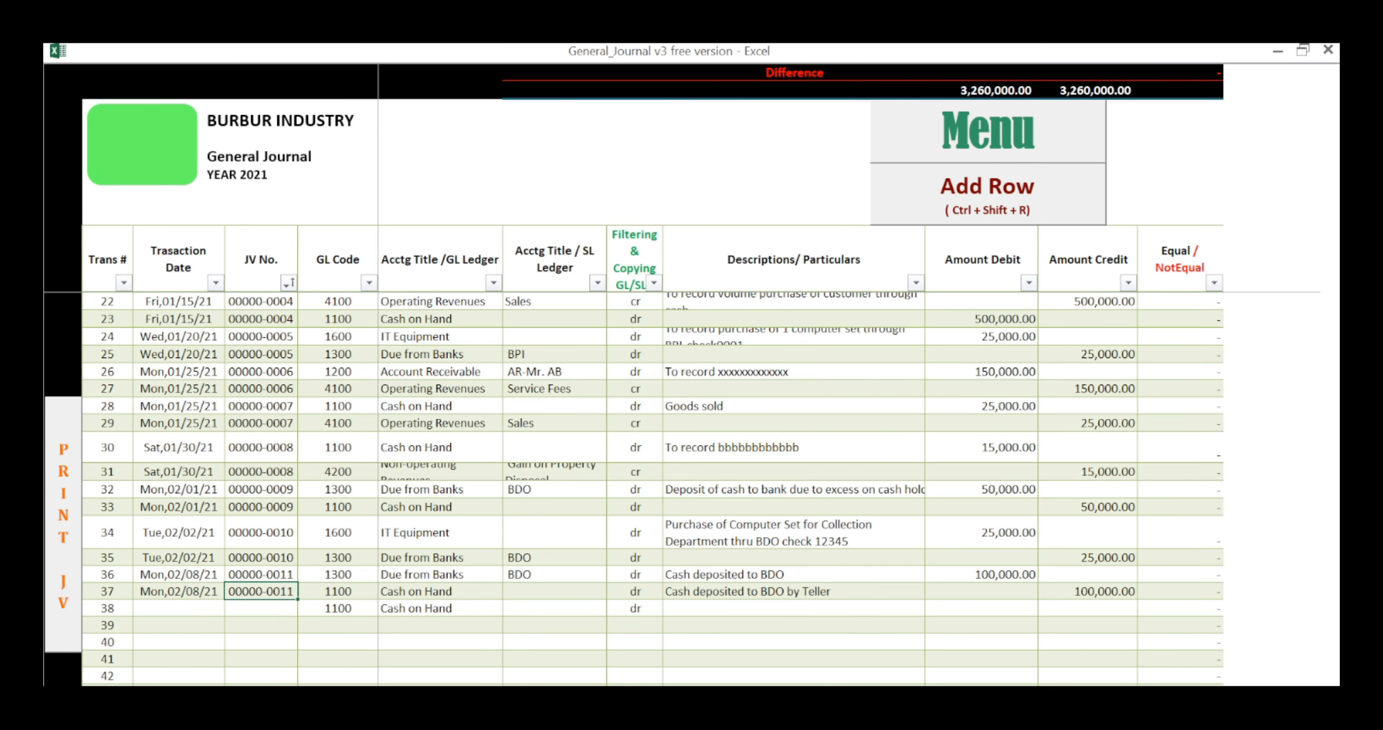
Step: Compare the opening rows with the end of the journal and highlight the JV number cells of rows 34 to 39
scroll(633, 486, up, 7)
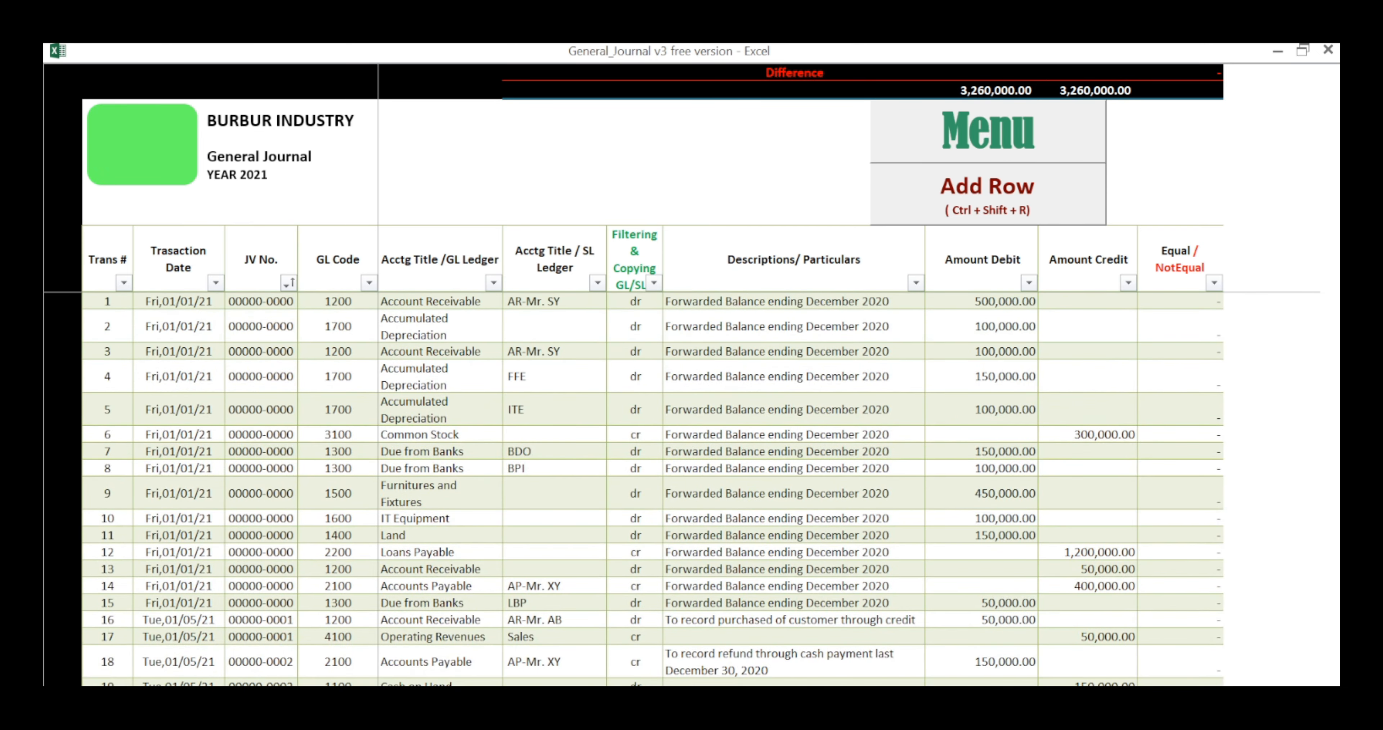
scroll(633, 487, down, 12)
scroll(633, 487, up, 3)
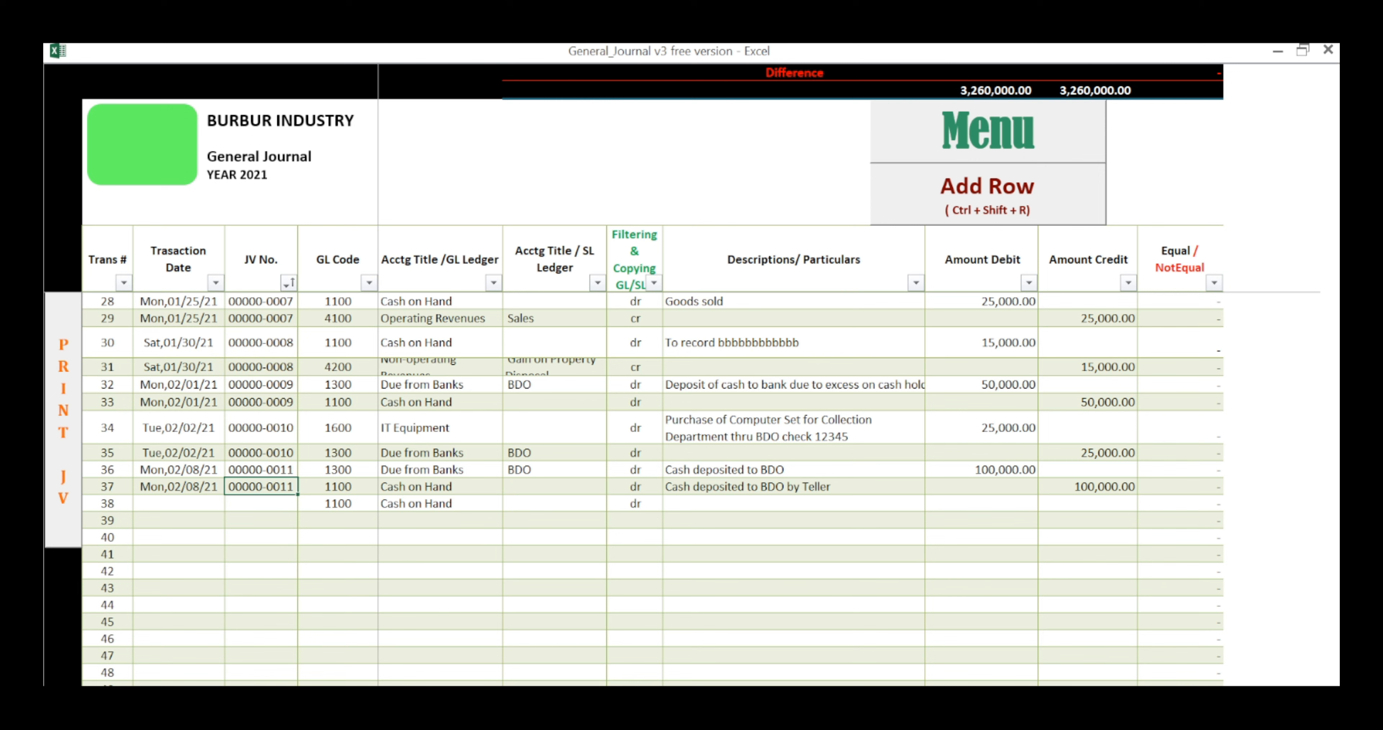
drag(260, 427, 261, 520)
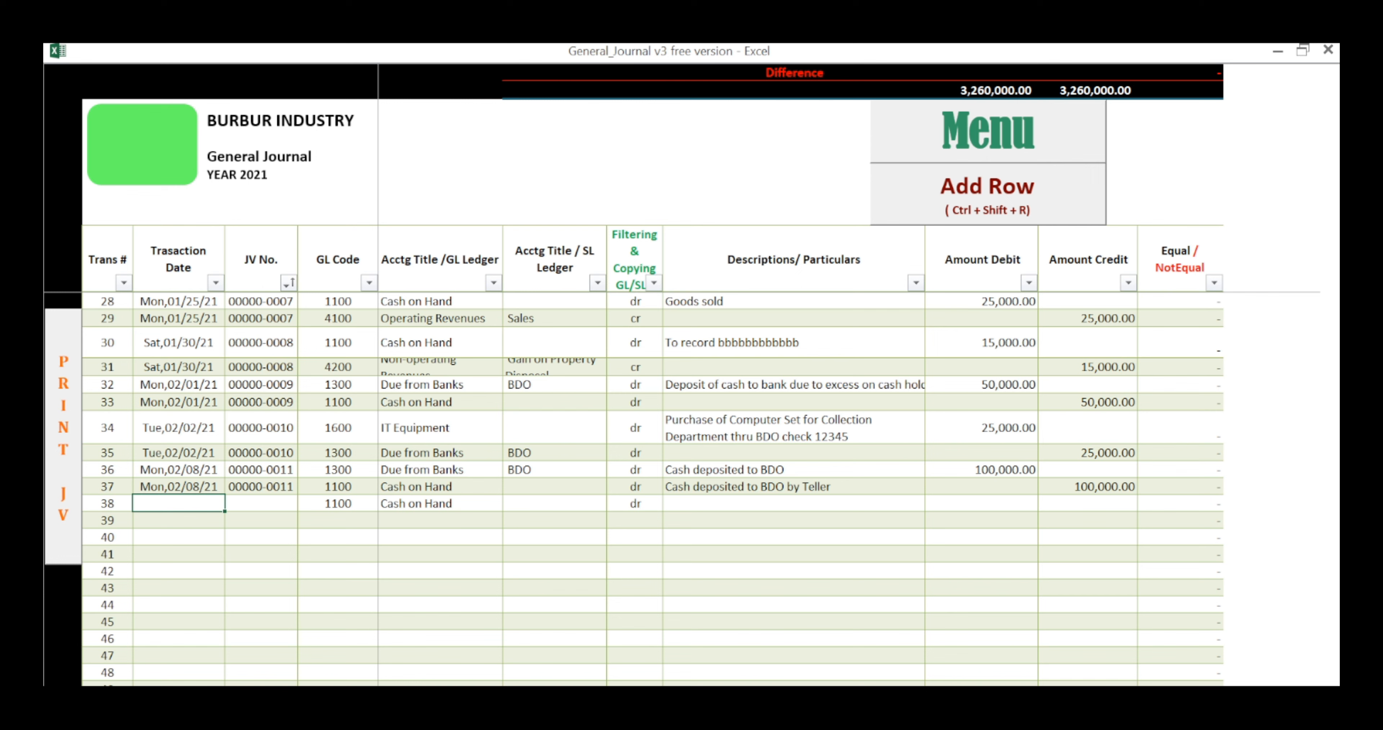
Step: Examine the whole Equal/NotEqual column and select the empty transaction date cell in row 38
scroll(652, 488, up, 9)
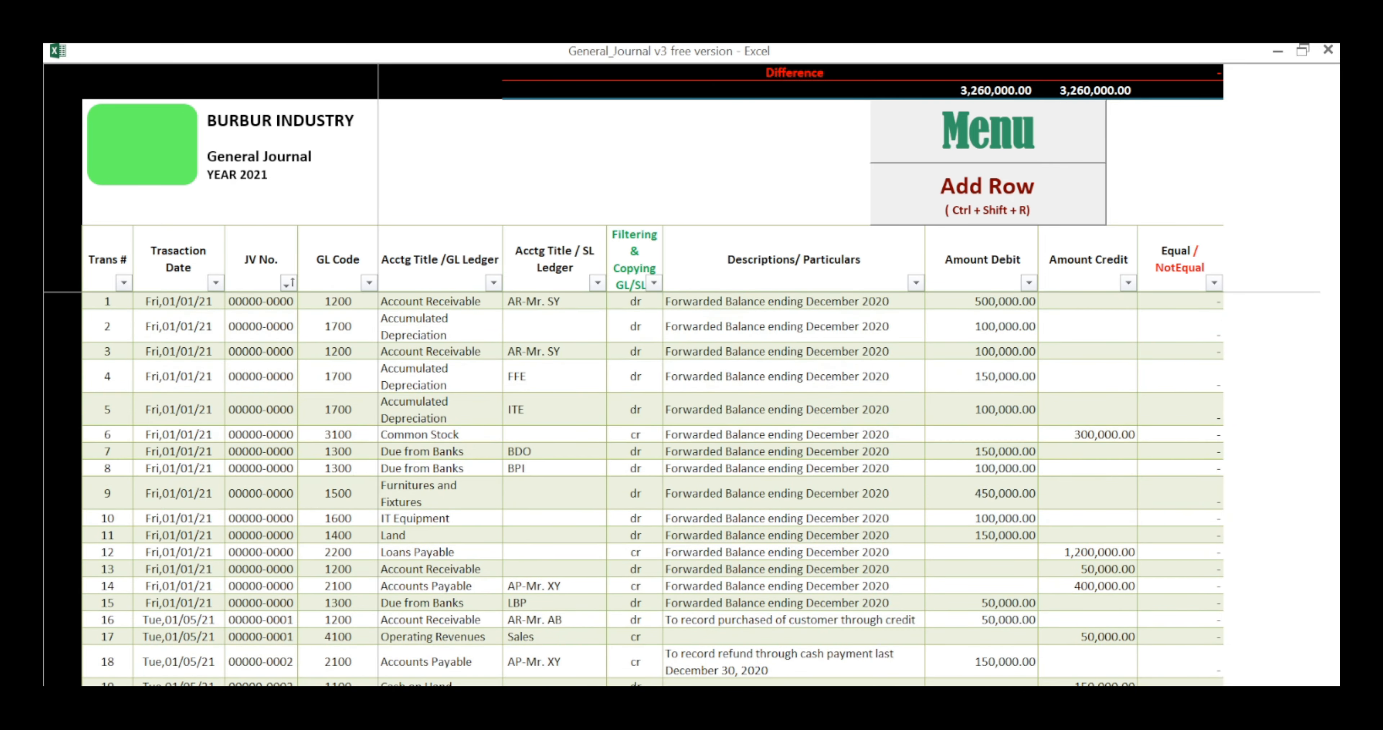
click(1180, 227)
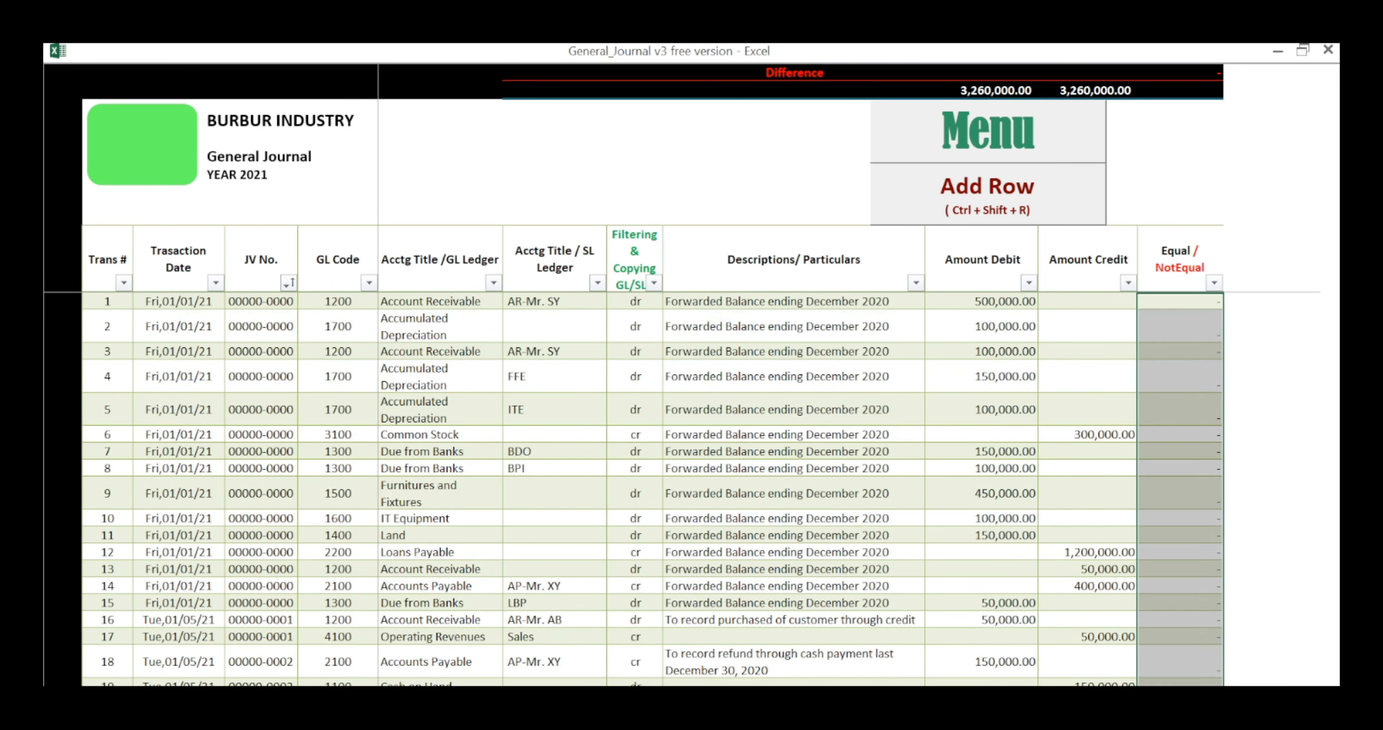
scroll(652, 489, down, 4)
scroll(652, 488, down, 6)
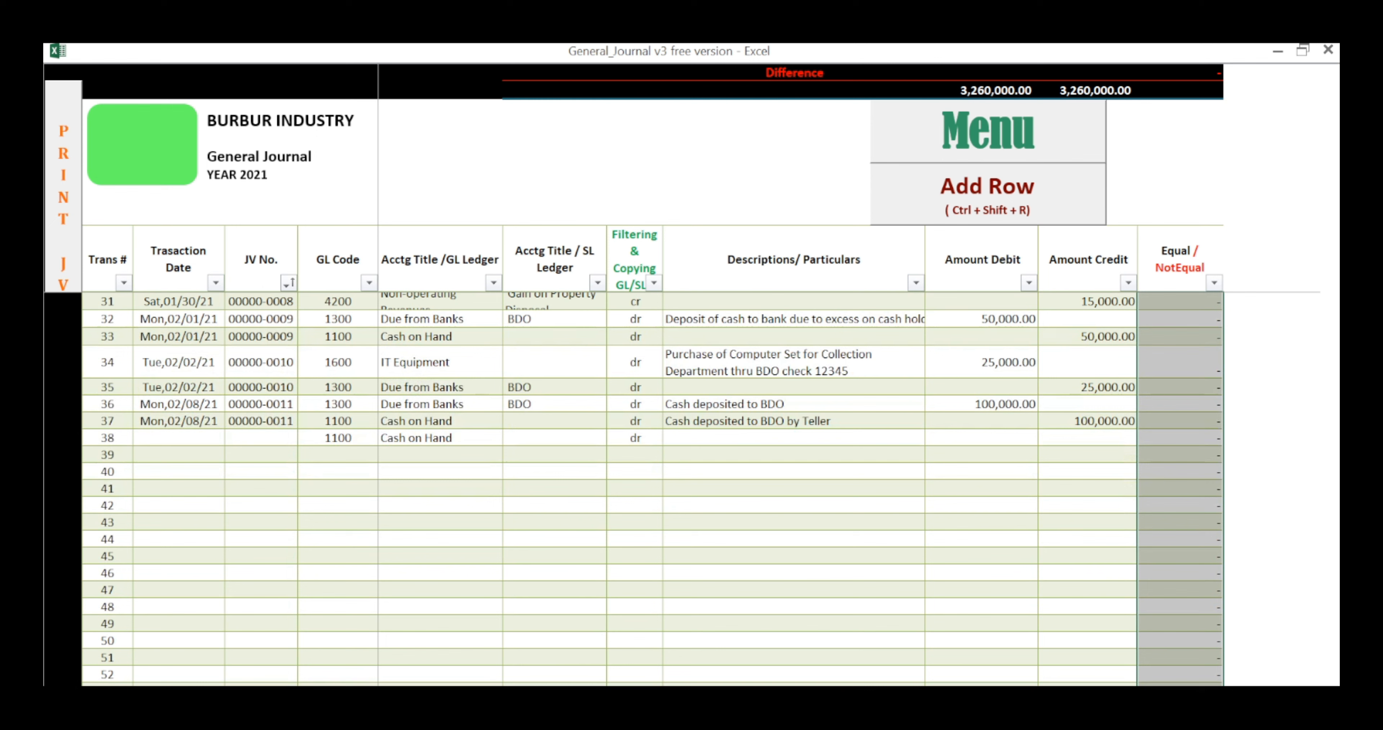
click(178, 438)
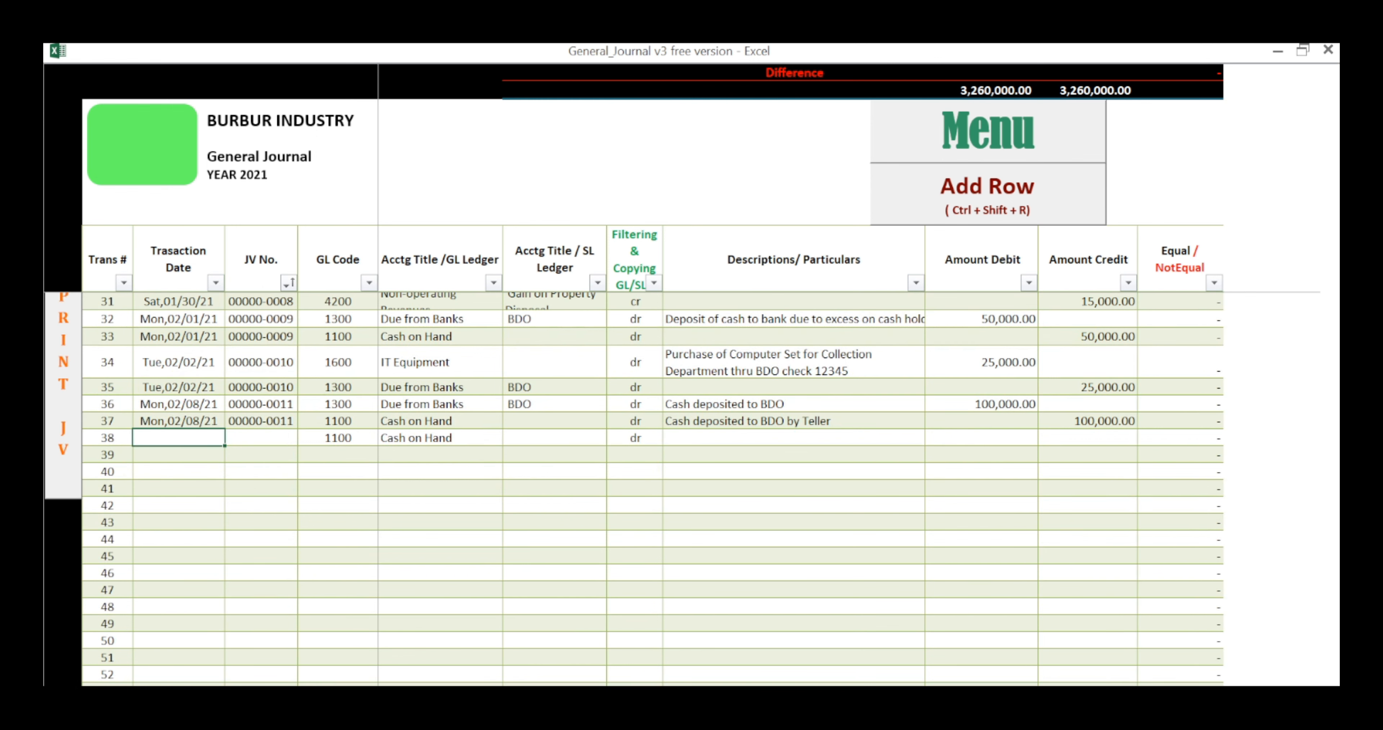
Step: Enter the date 2/9/21 and JV number 12 in row 38, keeping Cash on Hand as GL ledger and leaving the SL ledger blank
text(2/9/21)
key(Tab)
text(12)
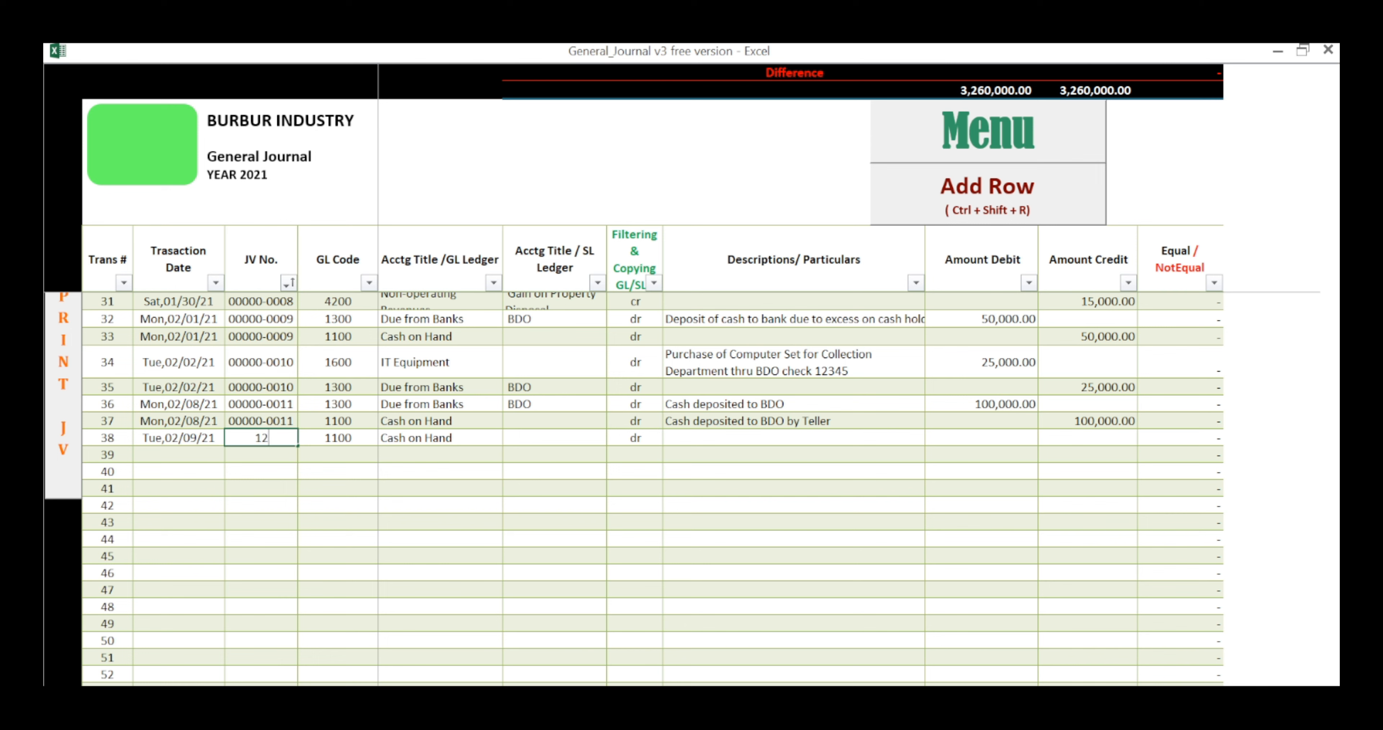
key(Tab)
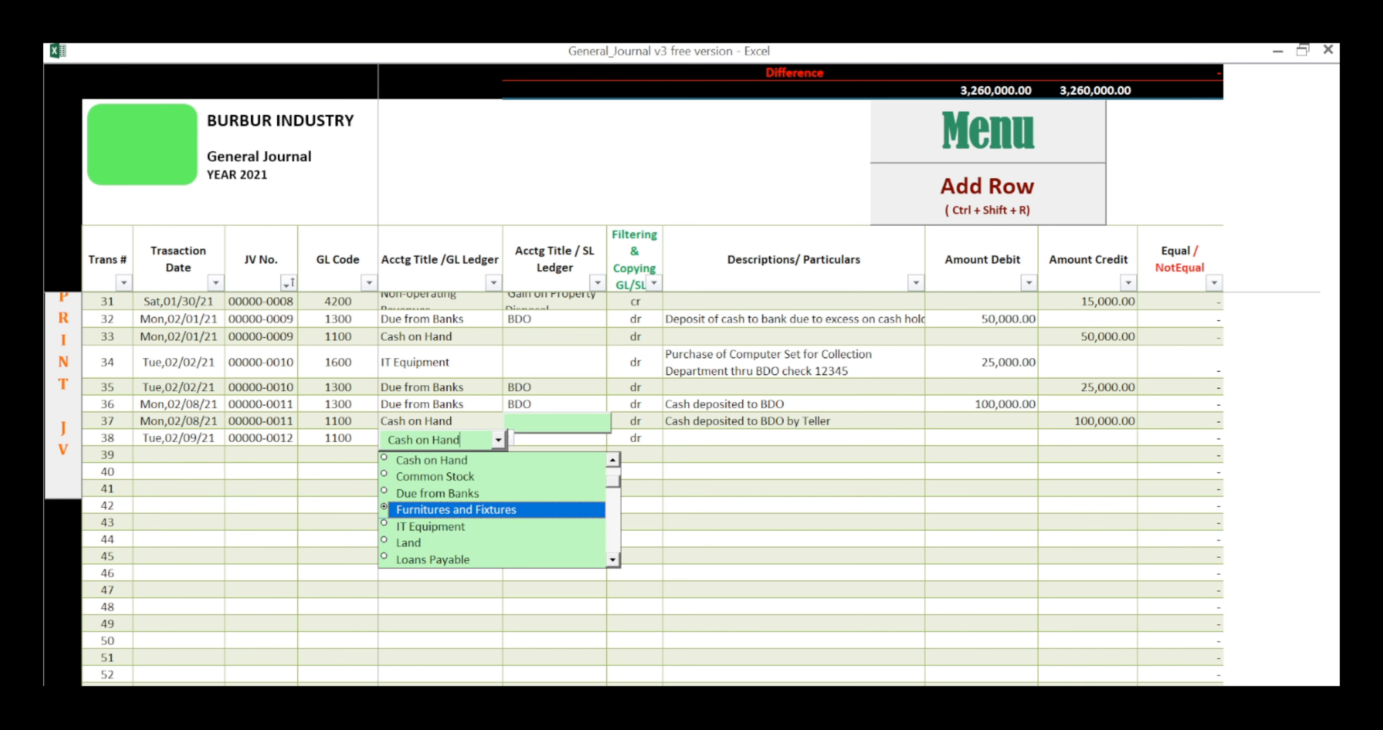
key(Tab)
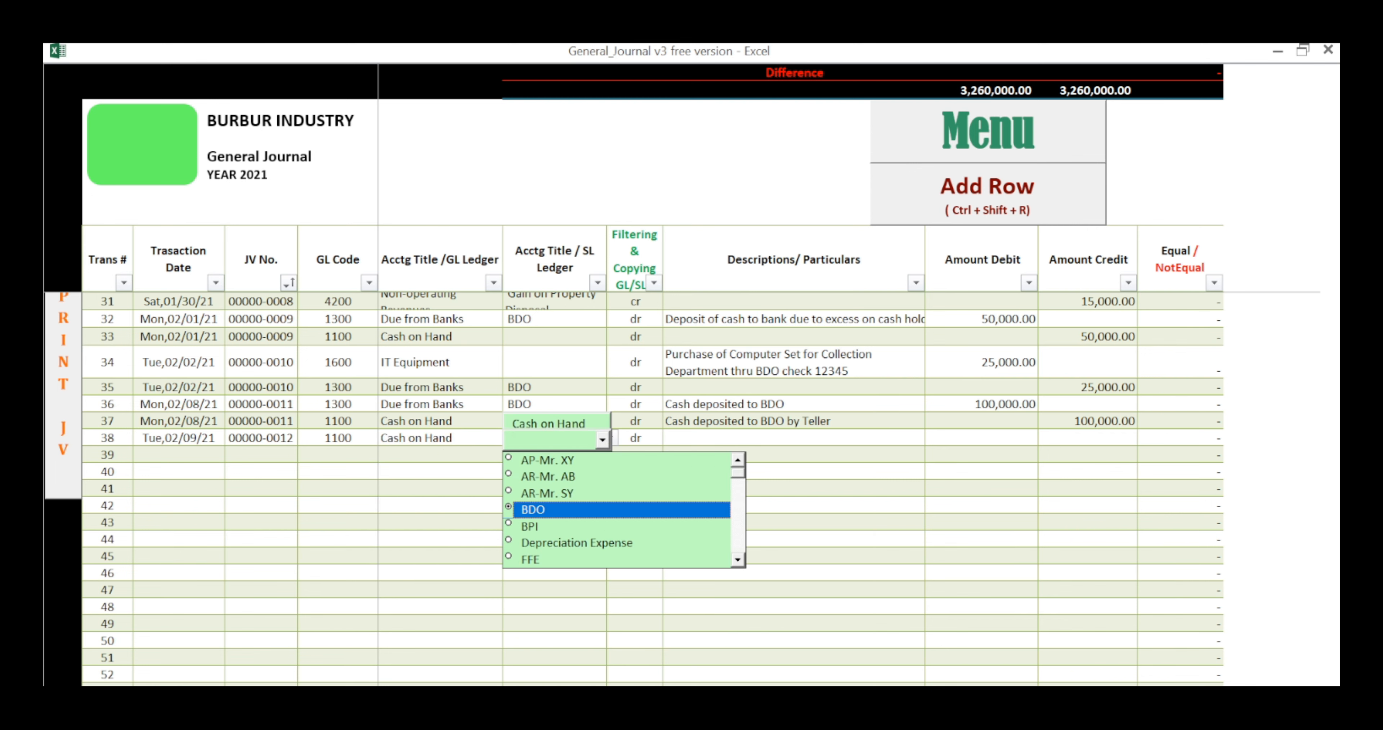
key(Tab)
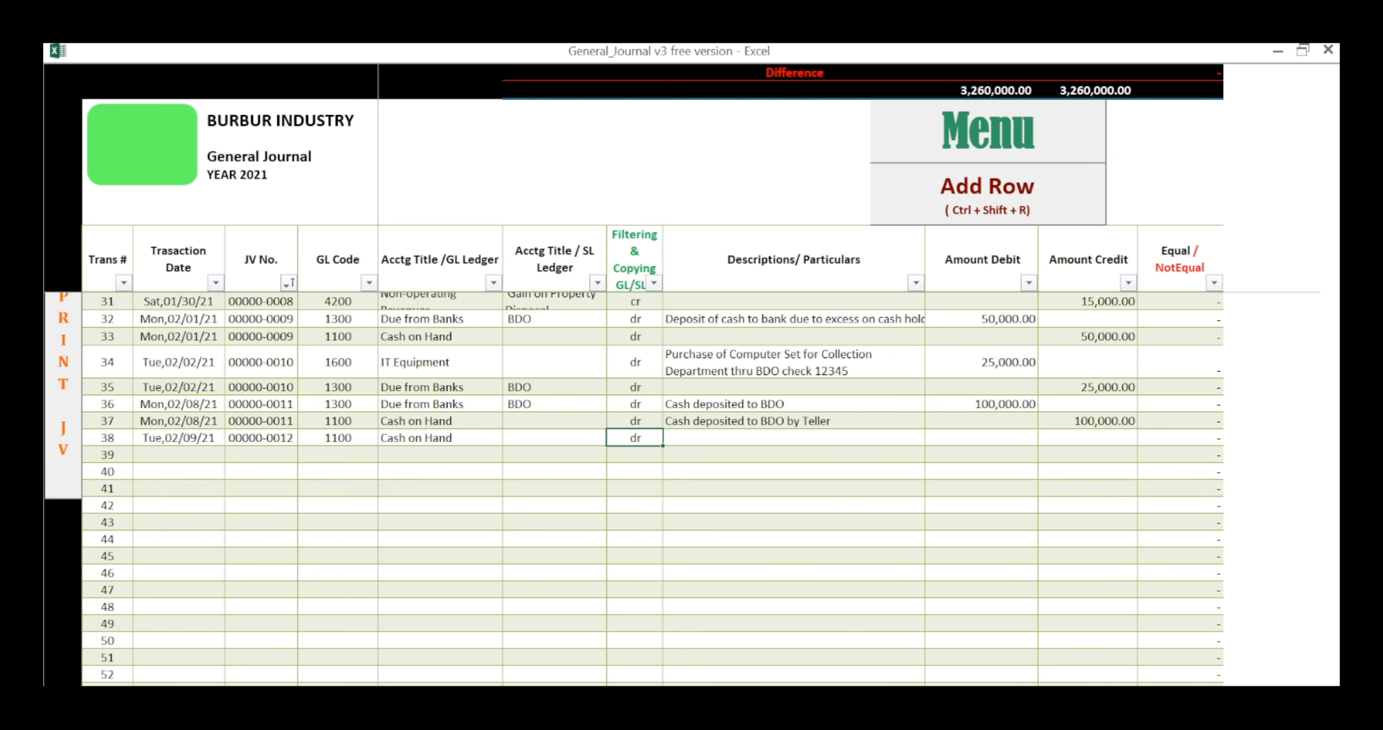
click(440, 438)
key(Tab)
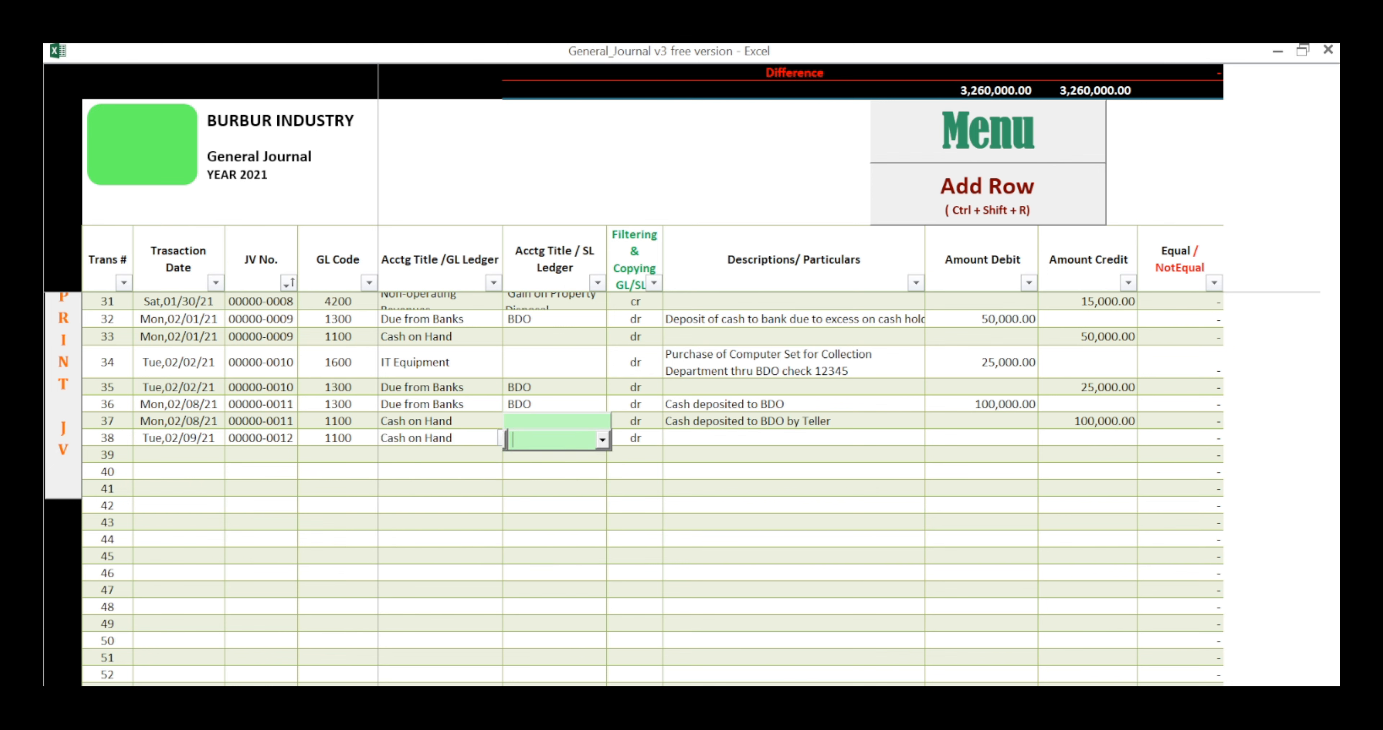
key(Tab)
key(Tab)
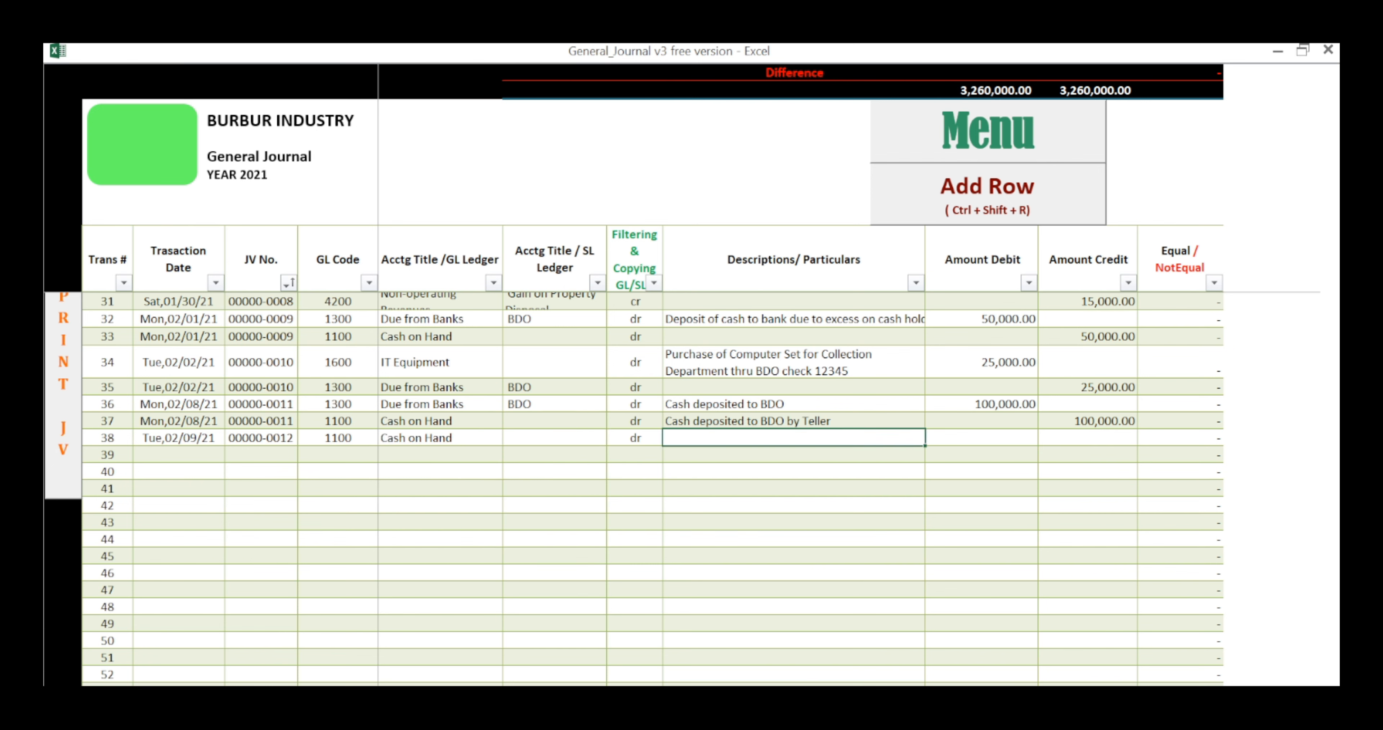
Step: Begin row 38's description with "Cash received from collection of payment from Accounts Receivable -"
text(Cash received from Acco)
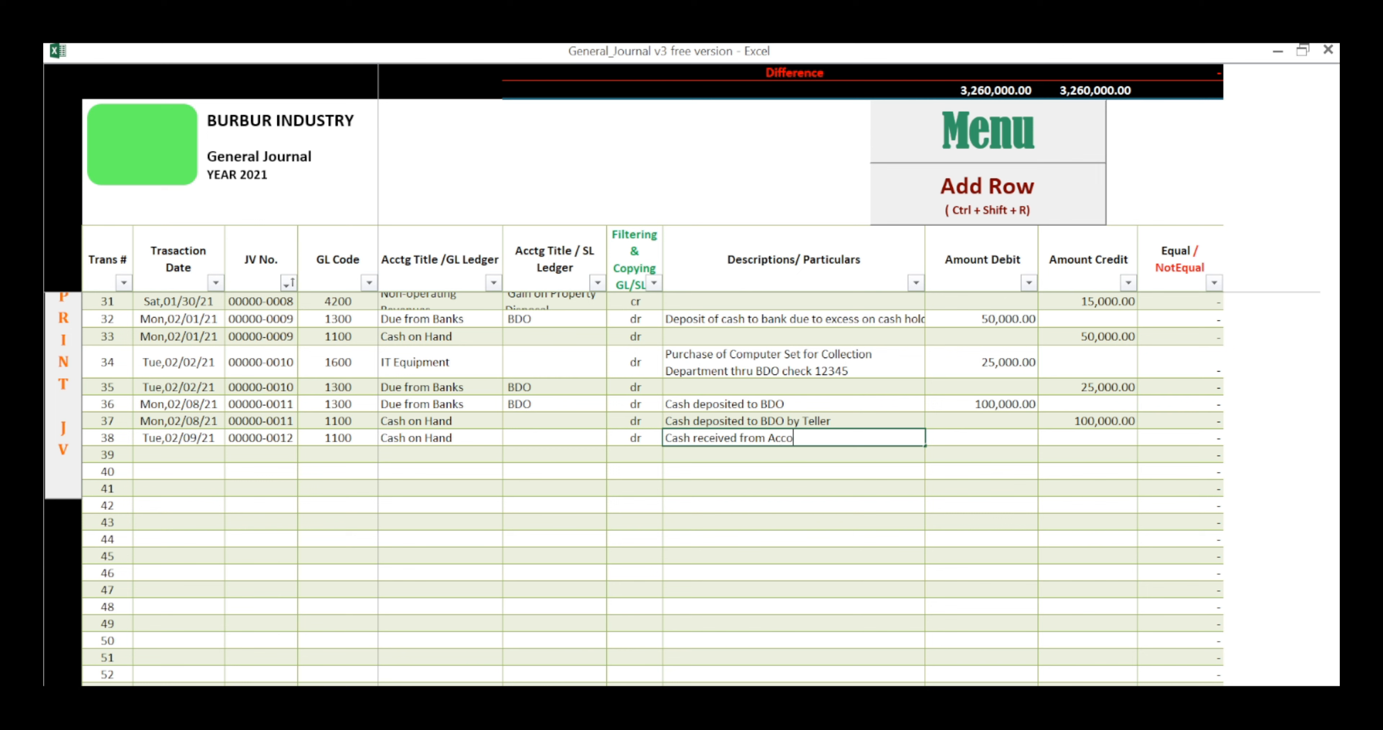
text(unts Receivables)
text( from)
key(BackSpace)
key(BackSpace)
key(BackSpace)
key(BackSpace)
key(BackSpace)
key(BackSpace)
key(BackSpace)
key(BackSpace)
key(BackSpace)
key(BackSpace)
key(BackSpace)
key(BackSpace)
key(BackSpace)
key(BackSpace)
key(BackSpace)
key(BackSpace)
key(BackSpace)
key(BackSpace)
key(BackSpace)
key(BackSpace)
key(BackSpace)
key(BackSpace)
key(BackSpace)
key(BackSpace)
key(BackSpace)
key(BackSpace)
key(BackSpace)
key(BackSpace)
key(BackSpace)
key(BackSpace)
key(BackSpace)
text(from collection of payment fro)
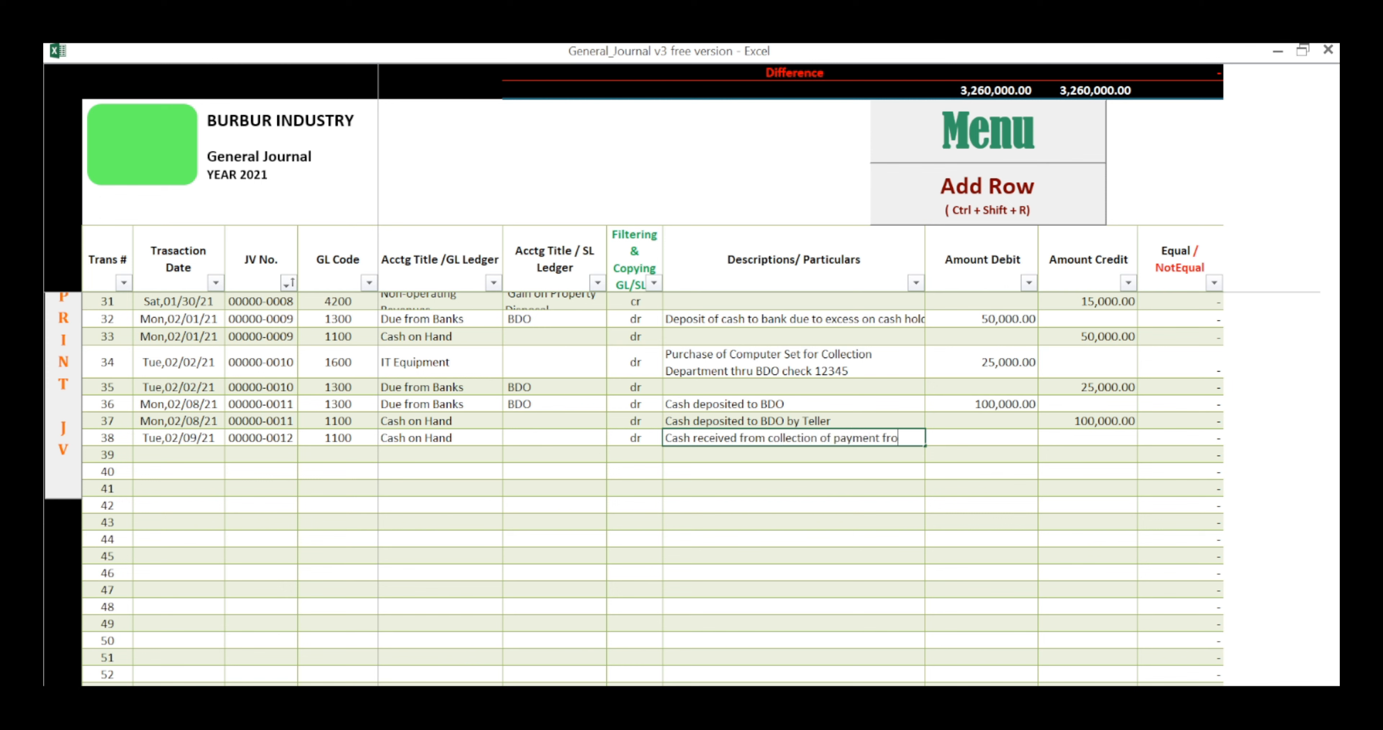
text(m Accounts REcei)
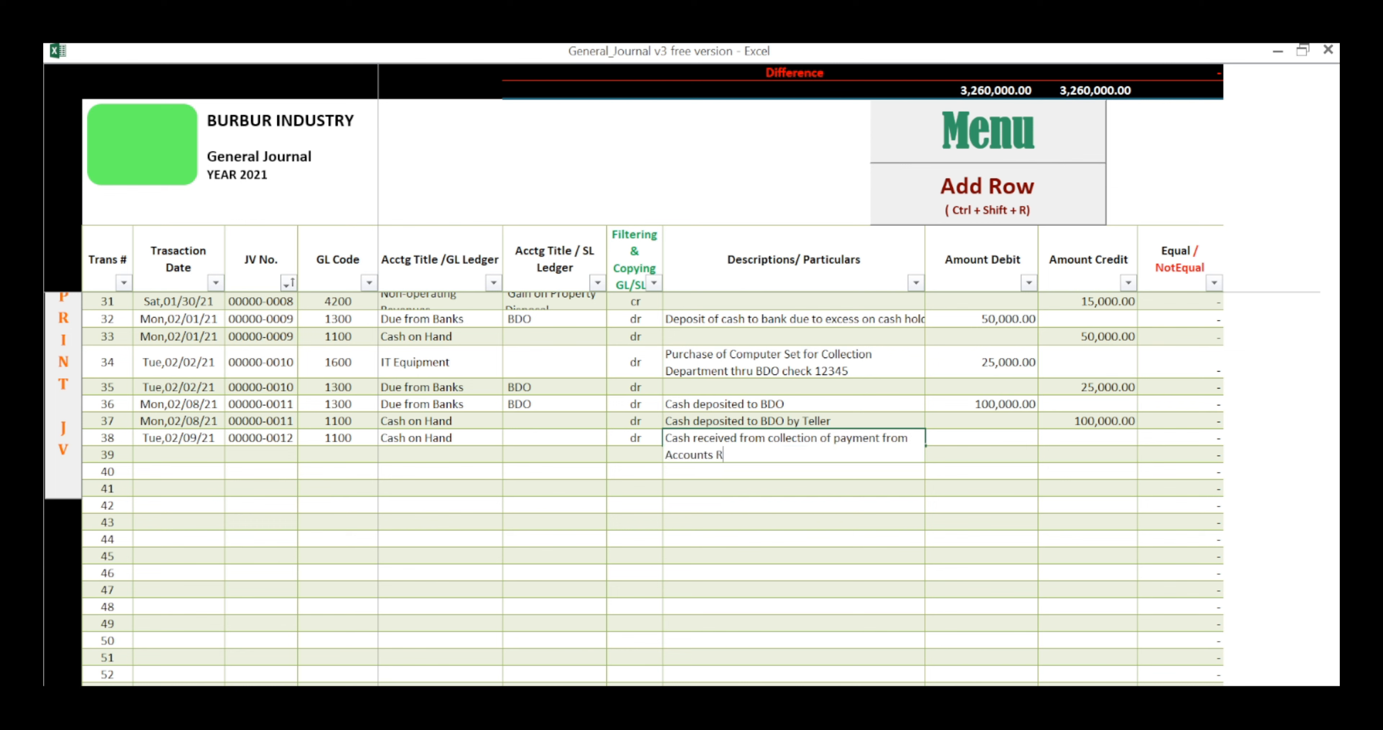
key(BackSpace)
key(BackSpace)
key(BackSpace)
key(BackSpace)
text(eceivable -)
Step: Look up the customer in the opening receivable rows and end row 38's description with the customer's name
scroll(653, 488, up, 10)
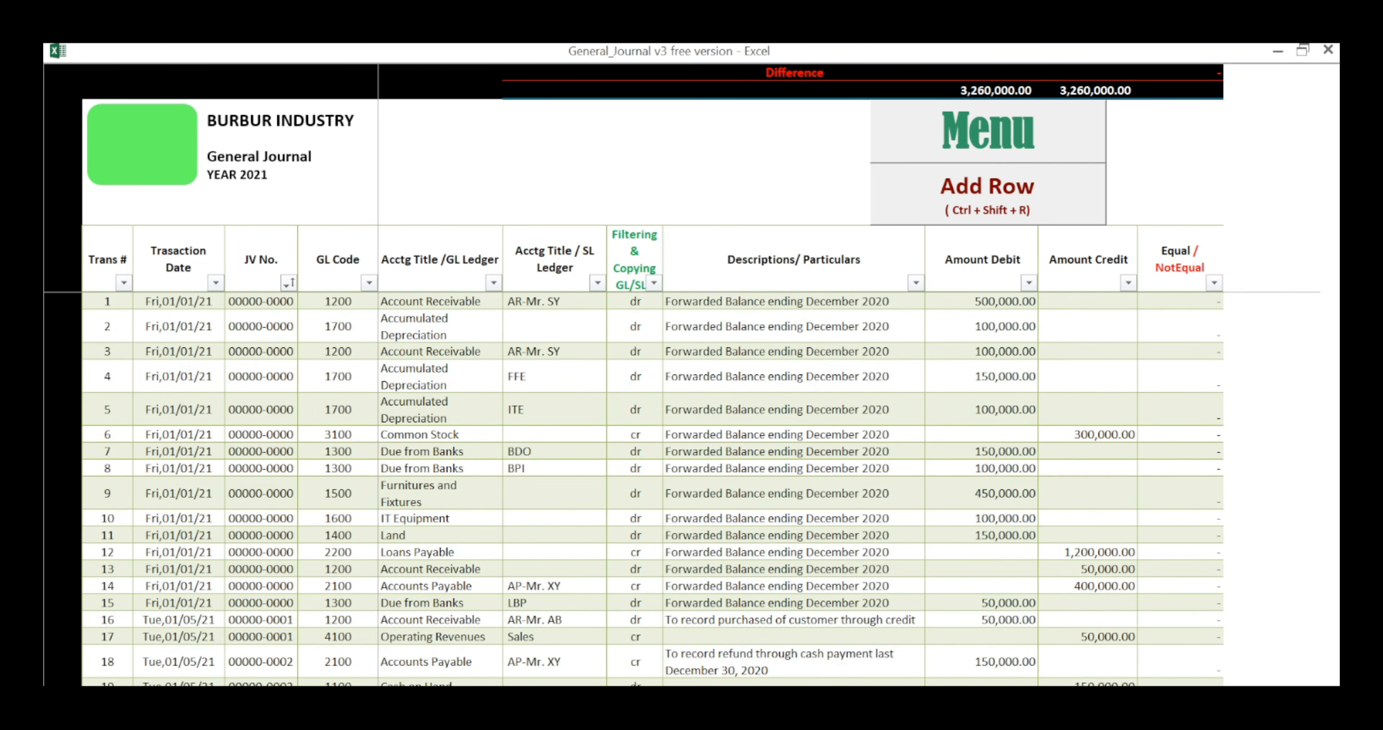
scroll(652, 488, down, 10)
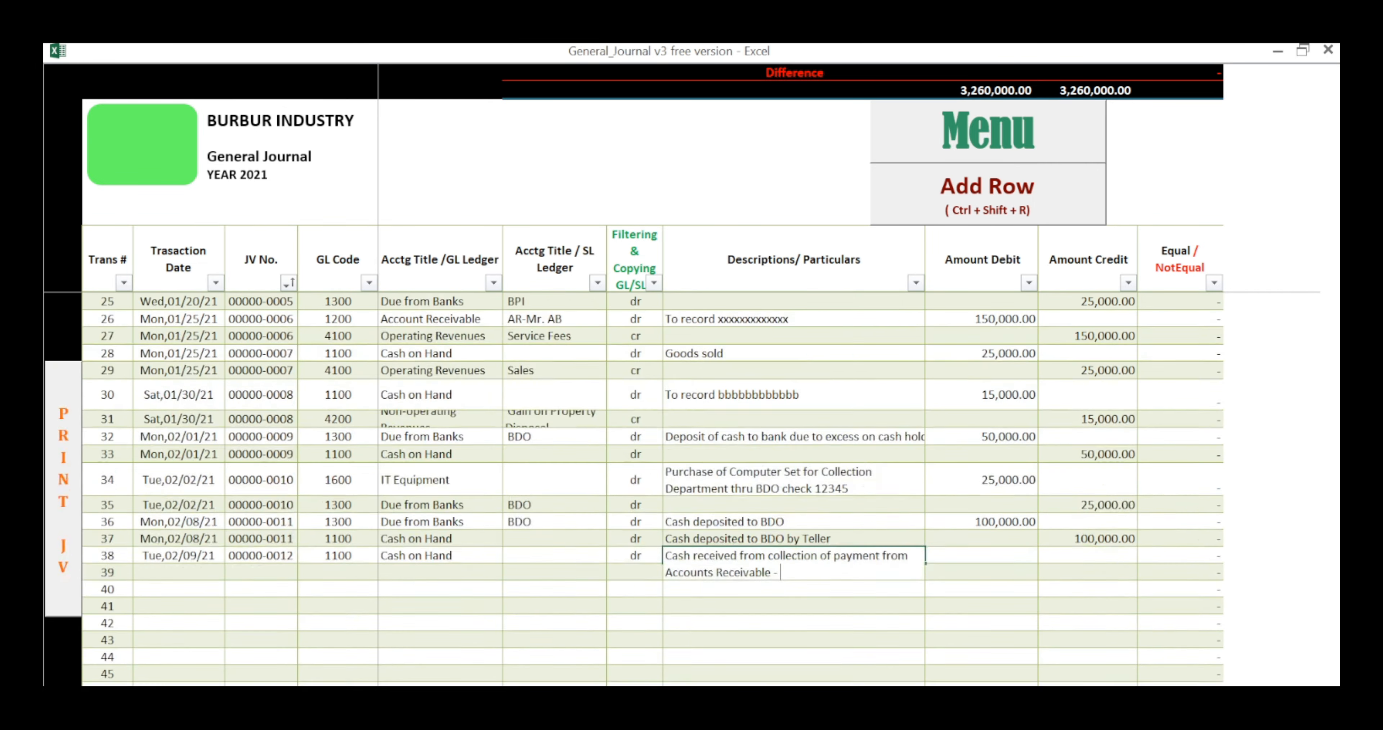
scroll(652, 488, up, 10)
scroll(652, 488, down, 12)
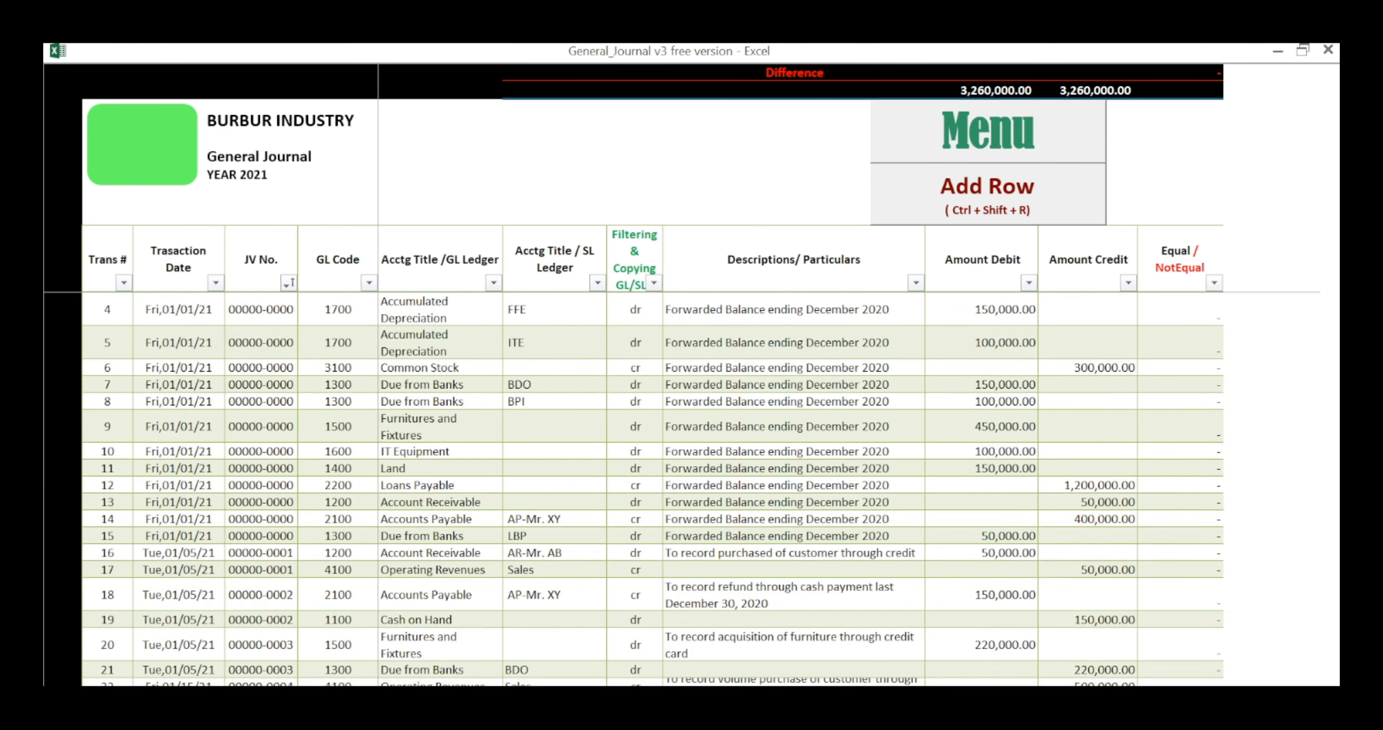
scroll(652, 488, up, 2)
text(M)
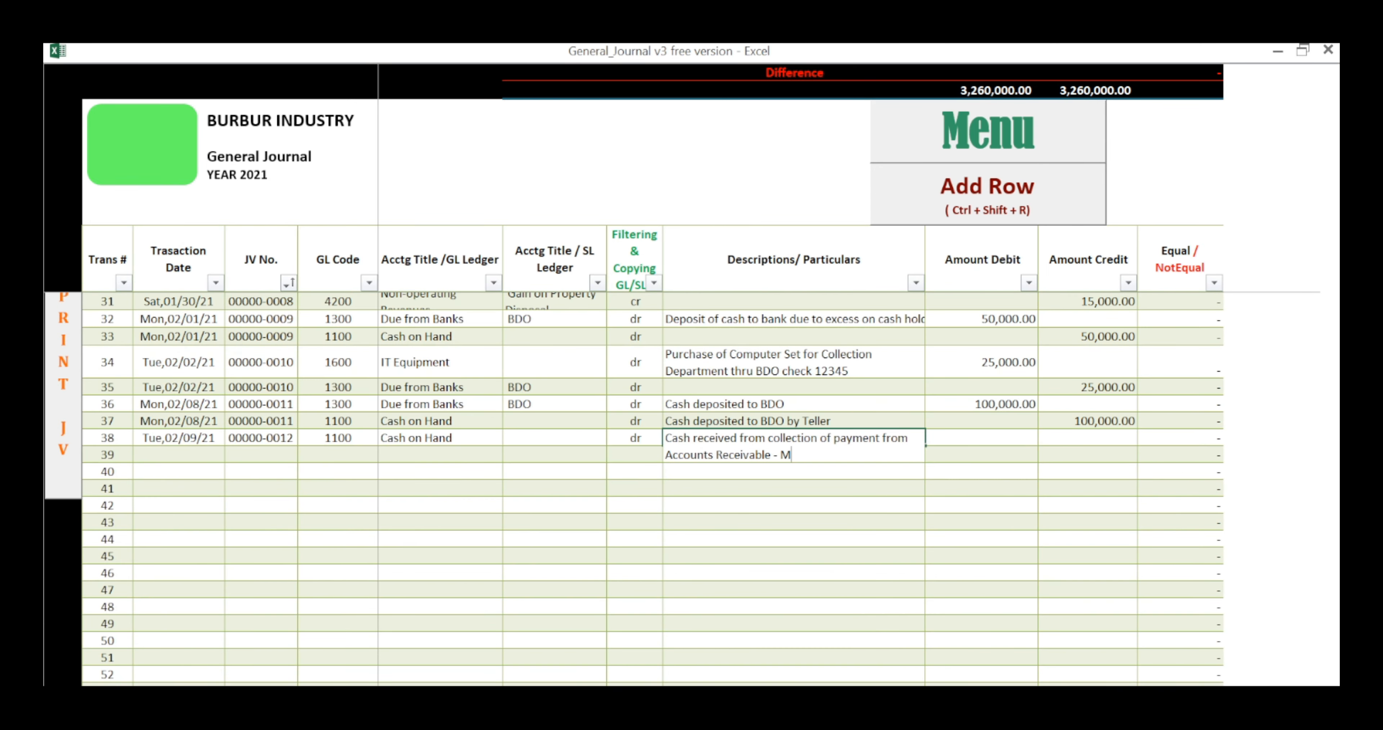
text(R.)
key(BackSpace)
text(r.)
scroll(653, 489, up, 10)
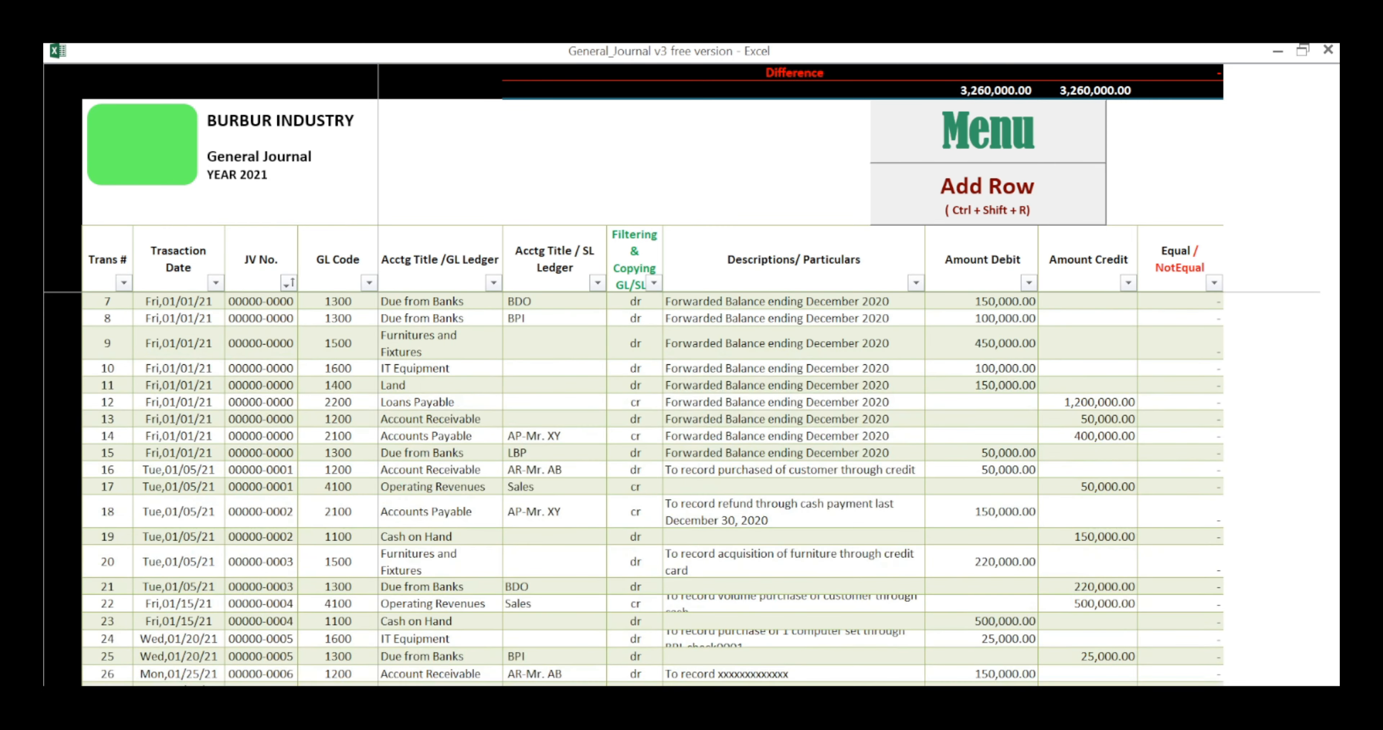
scroll(652, 489, down, 13)
scroll(653, 489, up, 2)
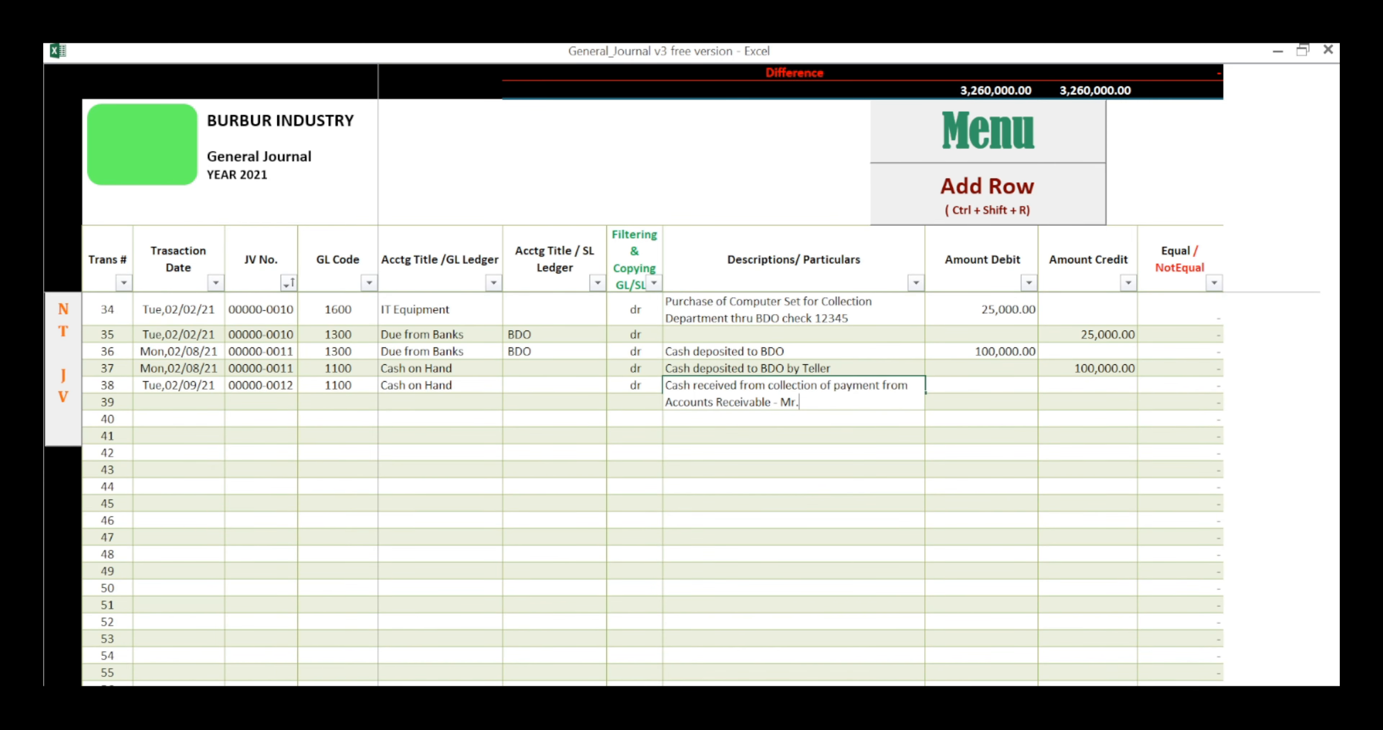
text(SY)
key(Tab)
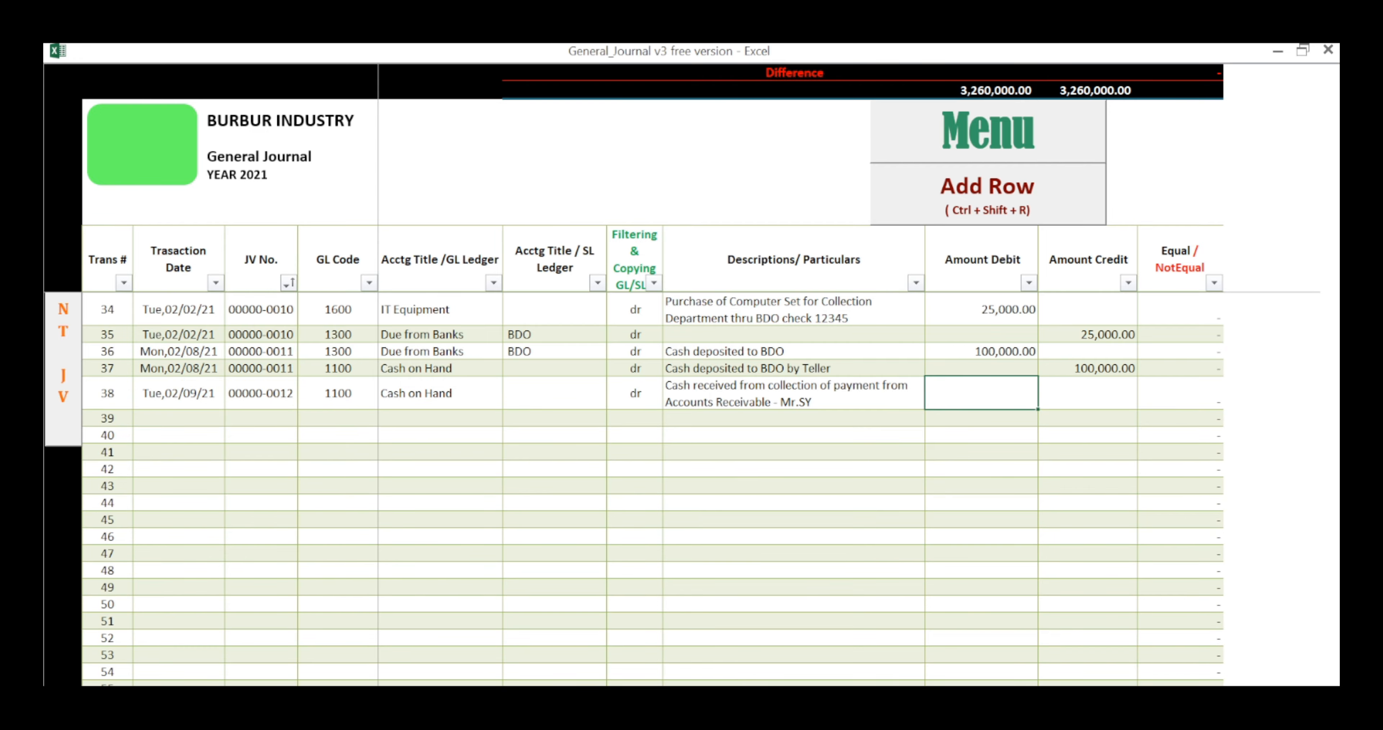
Step: Check the customer's forwarded receivable balances in the opening rows and enter a debit of 300,000 in row 38
scroll(653, 488, up, 4)
scroll(653, 488, up, 7)
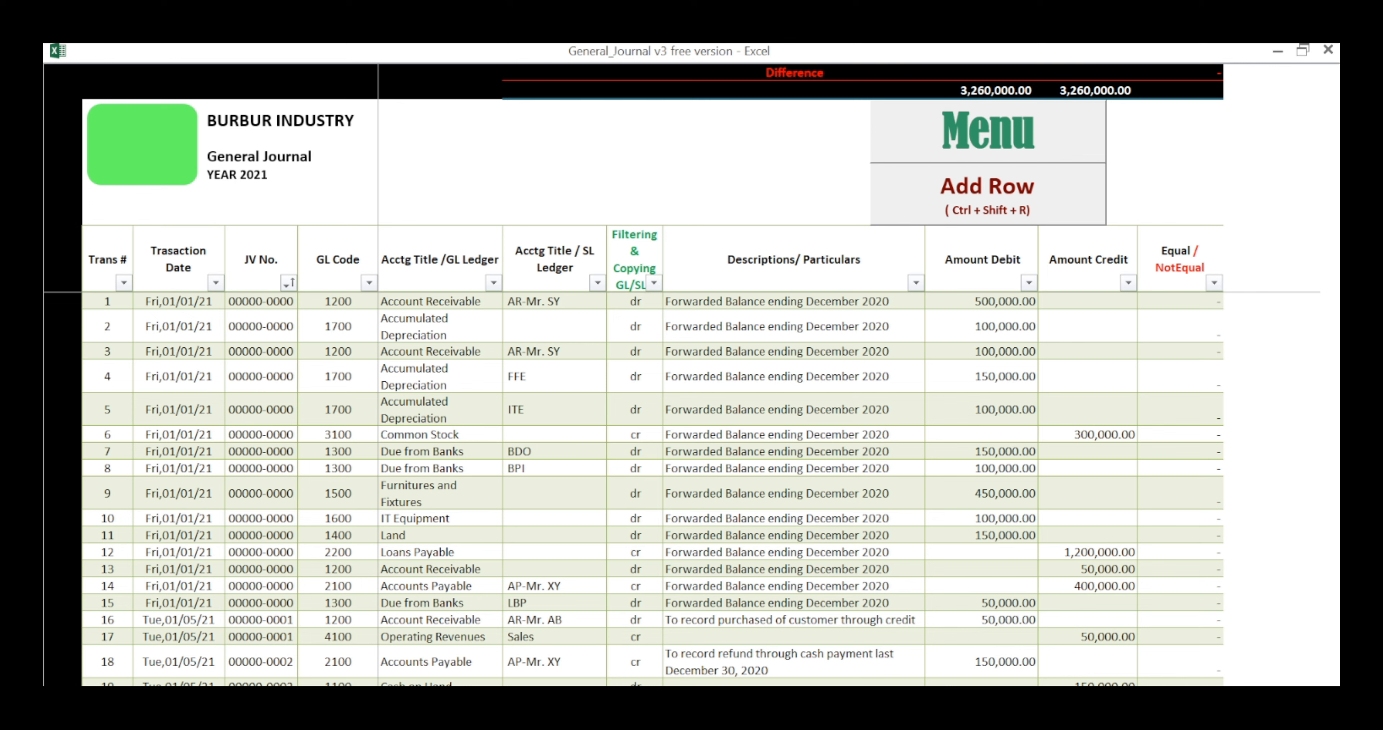
scroll(653, 488, down, 9)
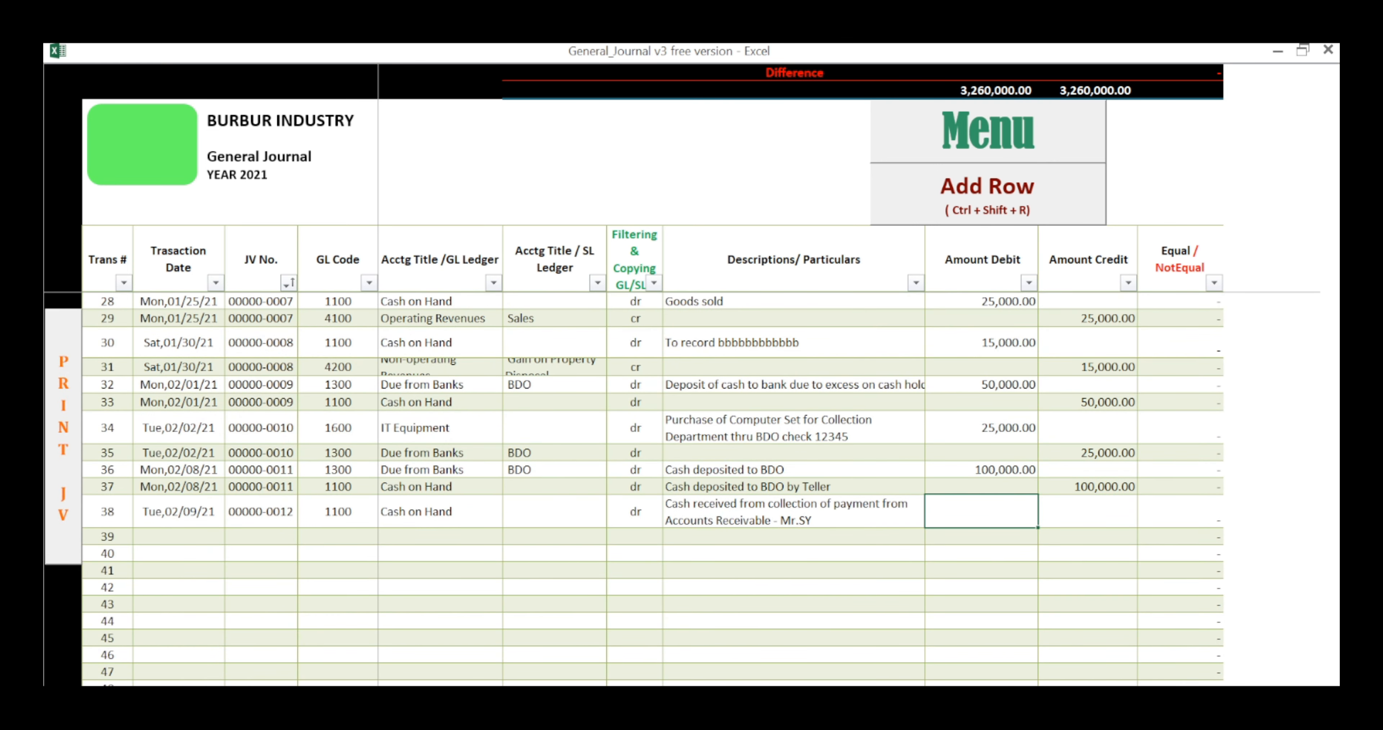
text(300000)
key(Tab)
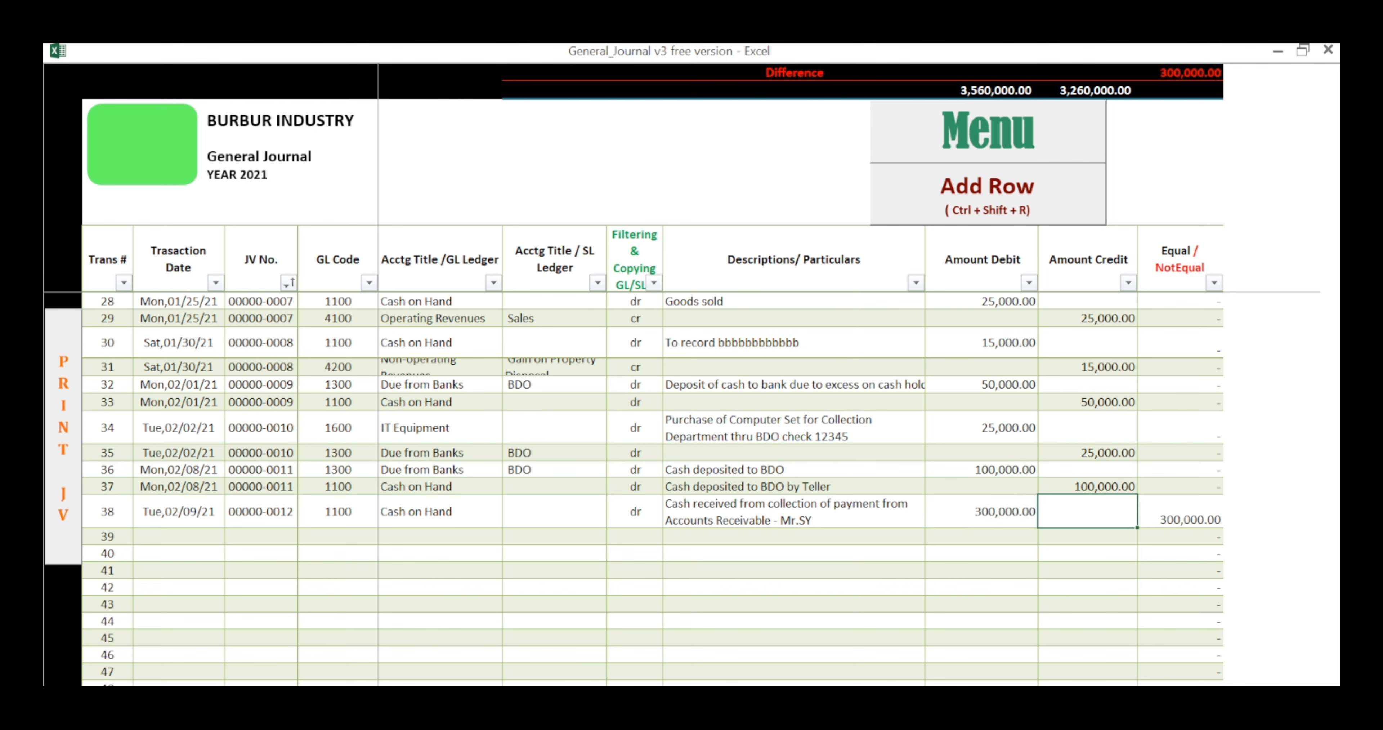
Step: Copy the transaction date and JV number from row 38 down into row 39
key(Tab)
key(Tab)
key(Tab)
key(ctrl+d)
key(Tab)
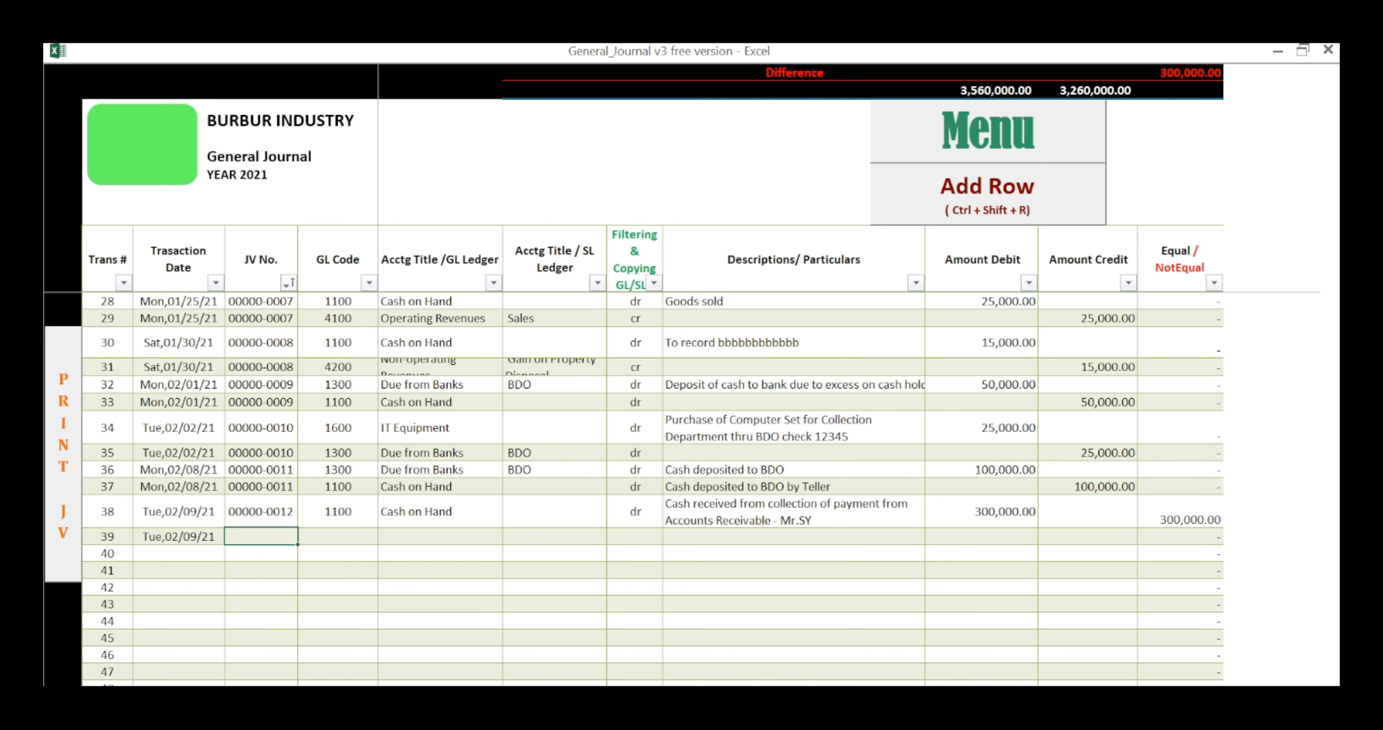
key(ctrl+d)
key(Tab)
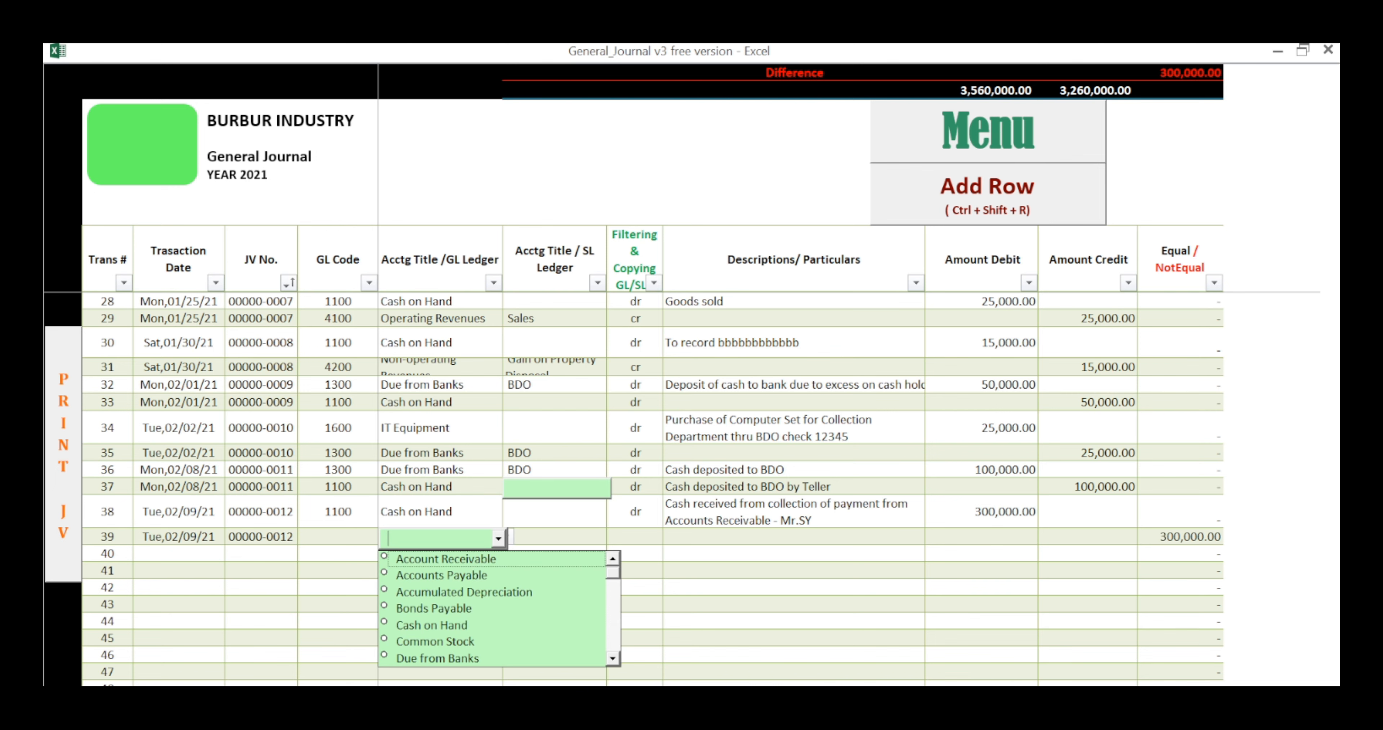
Step: Choose Account Receivable as row 39's GL ledger and the collected customer's AR account as its SL ledger
key(Down)
key(Tab)
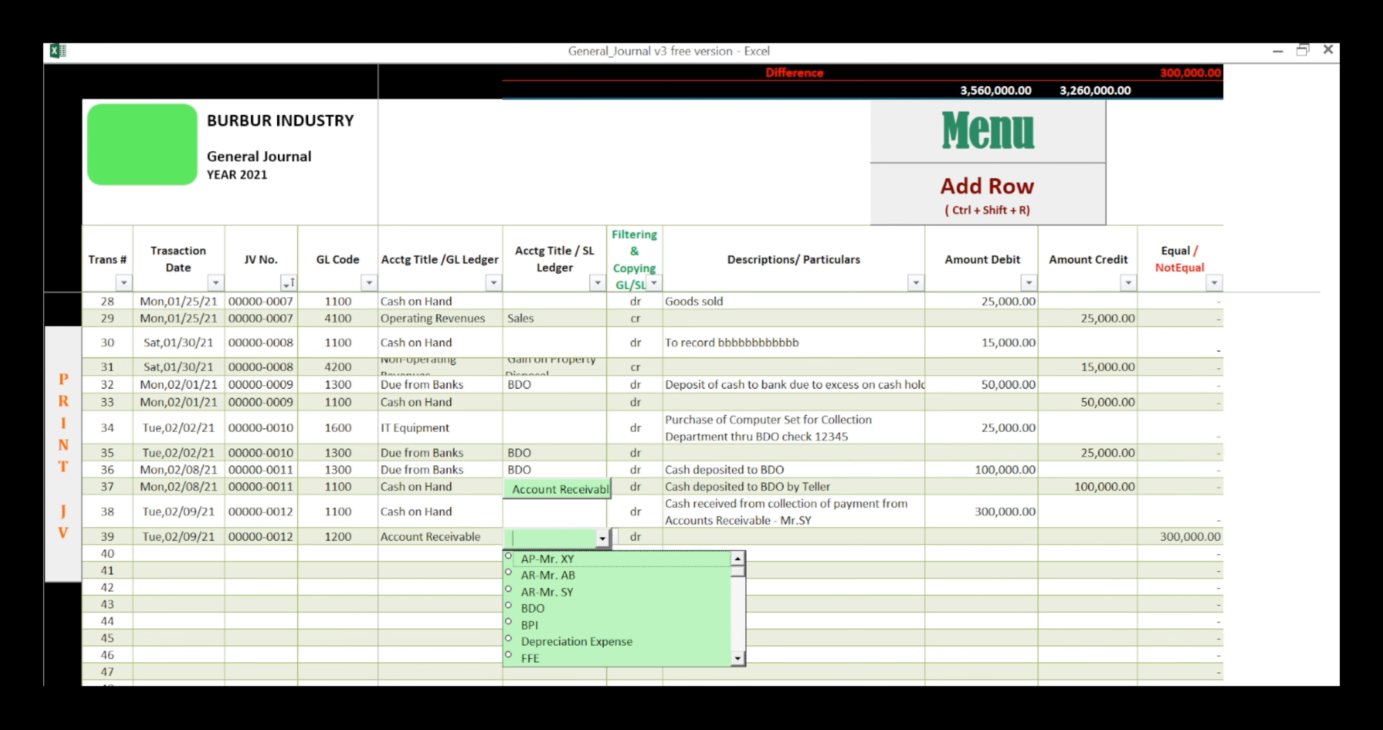
text(AR-Mr. SY)
key(Down)
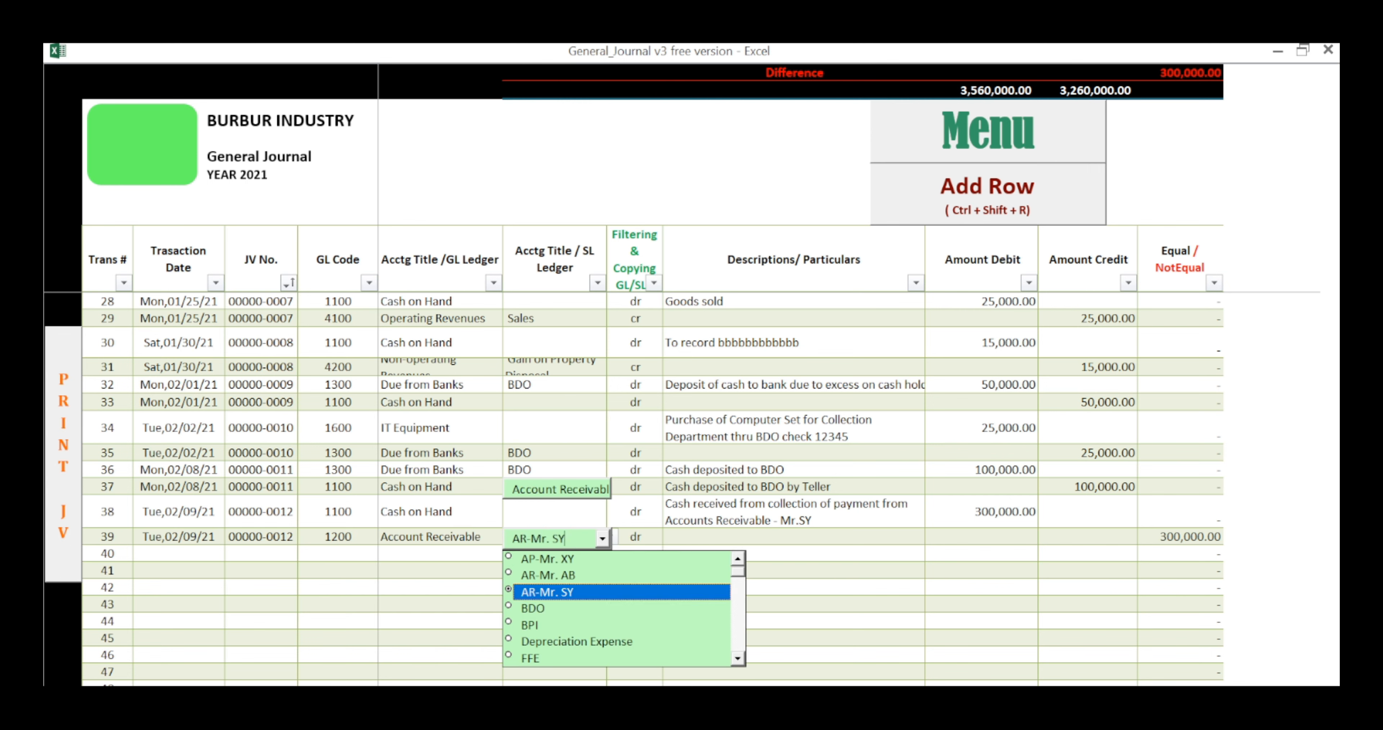
key(Tab)
key(Tab)
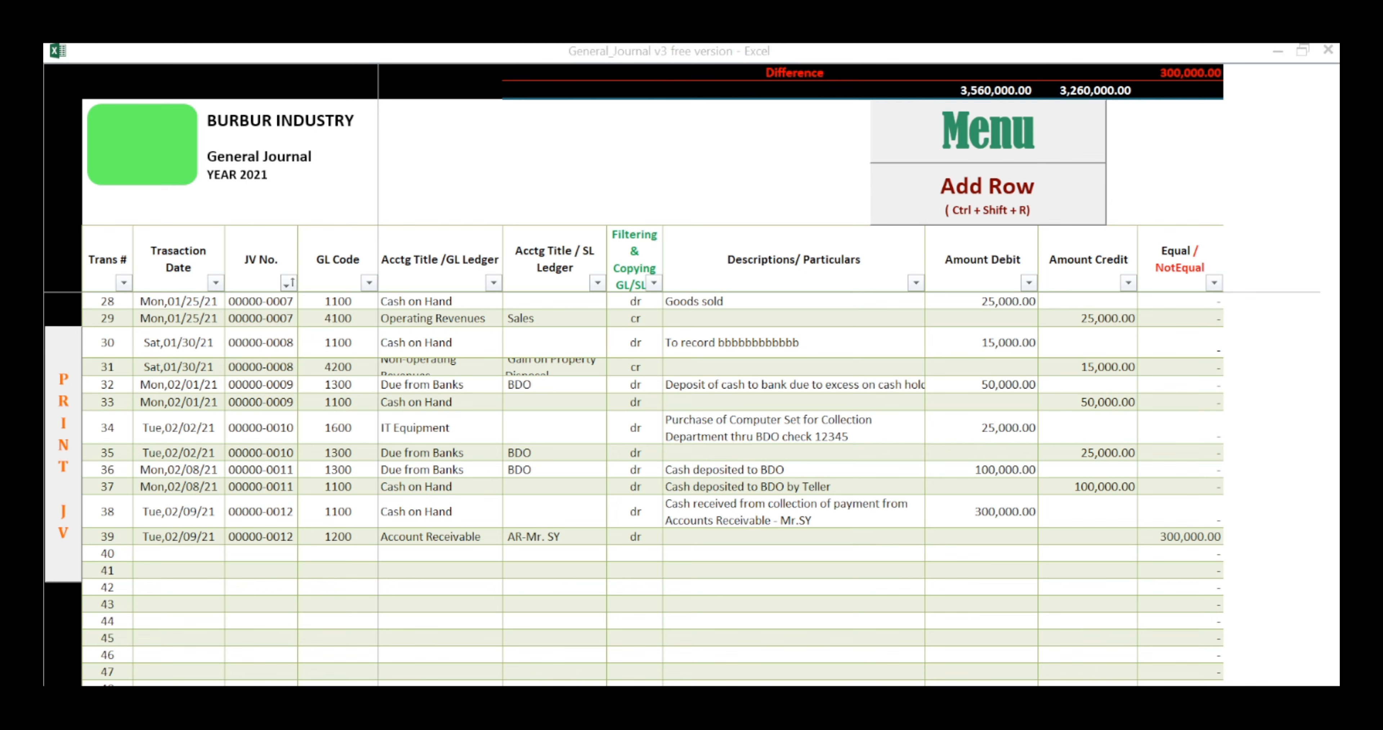
Step: Circle the JV numbers, descriptions, transaction number 38 and row 39's Equal/NotEqual cell on screen, and clear the markings
mouse_move(303, 490)
mouse_down()
mouse_move(221, 517)
mouse_move(295, 548)
mouse_move(327, 466)
mouse_up()
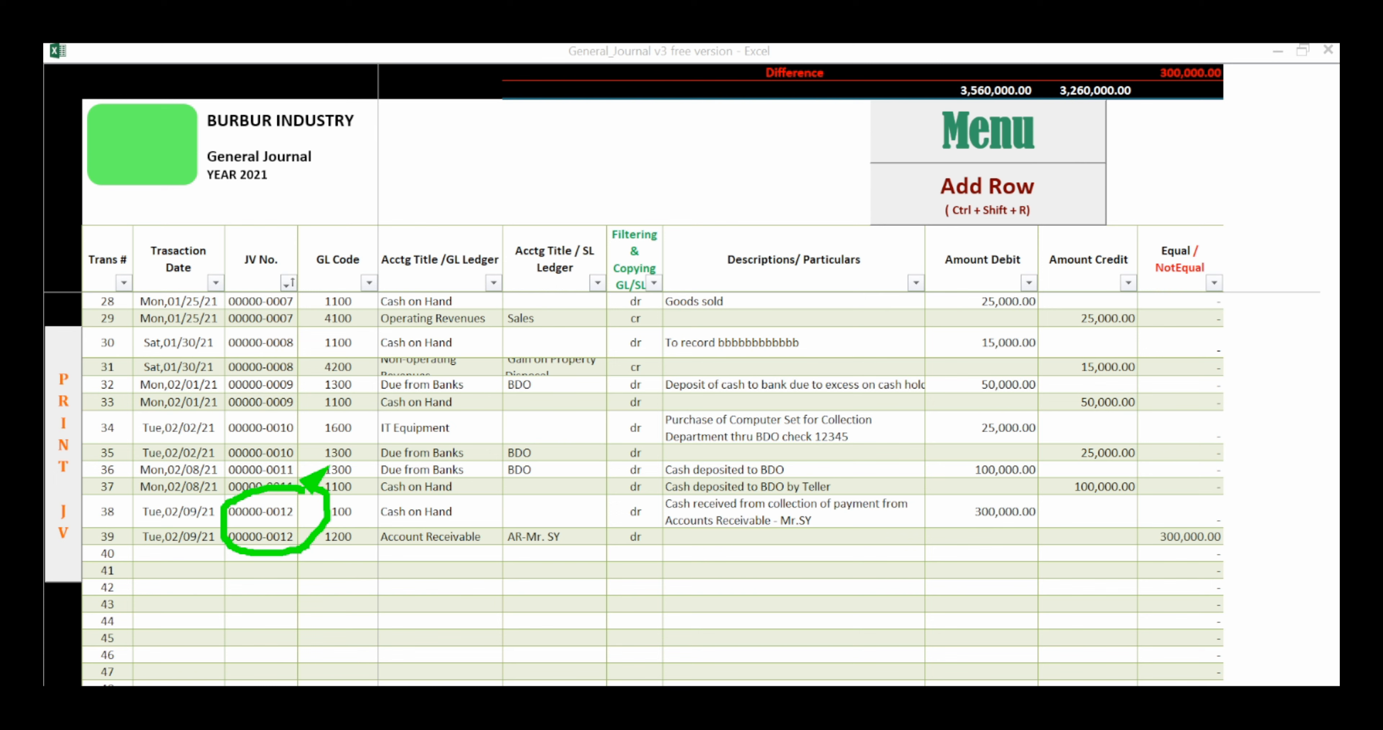
mouse_move(862, 485)
mouse_down()
mouse_move(701, 472)
mouse_move(710, 541)
mouse_move(950, 505)
mouse_move(816, 477)
mouse_up()
mouse_move(721, 516)
mouse_down()
mouse_move(672, 516)
mouse_move(815, 540)
mouse_move(929, 516)
mouse_move(715, 527)
mouse_move(649, 498)
mouse_up()
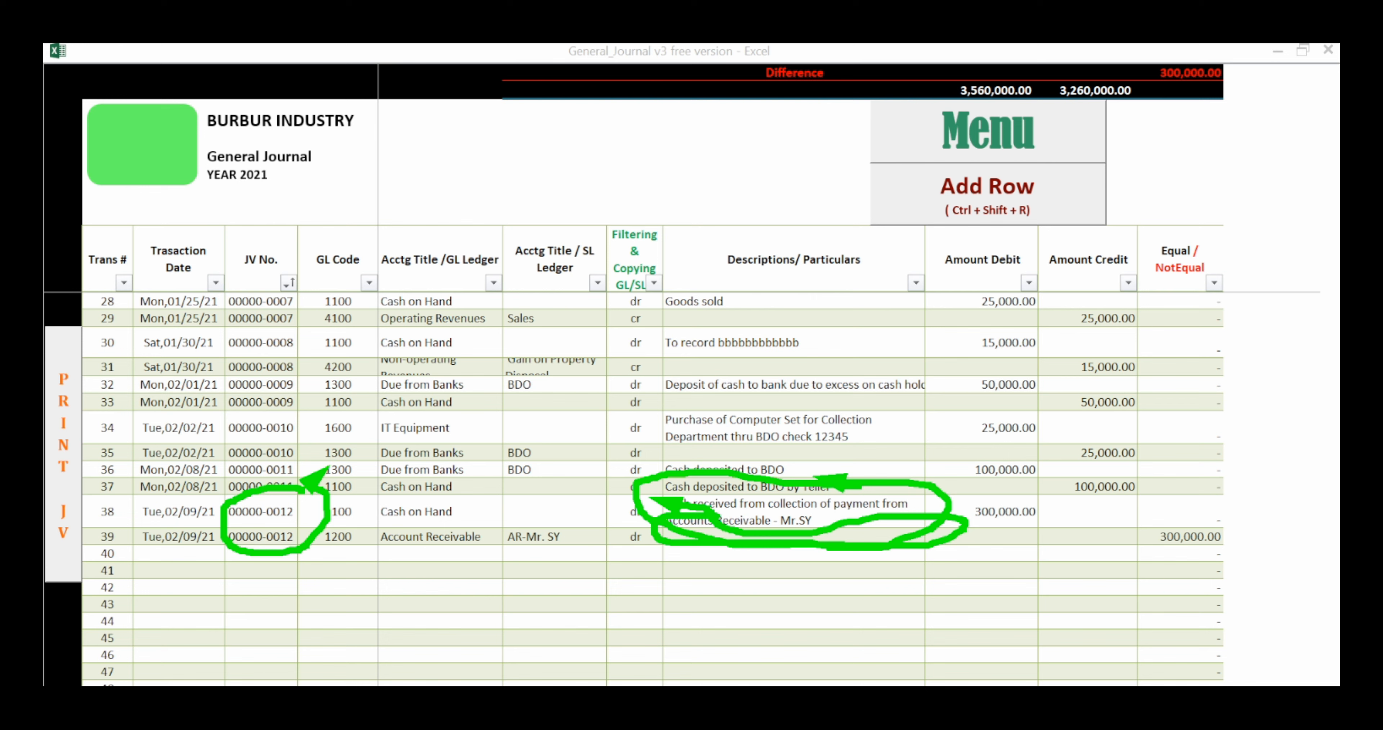
mouse_move(129, 491)
mouse_down()
mouse_move(86, 493)
mouse_move(95, 525)
mouse_move(148, 510)
mouse_move(121, 450)
mouse_up()
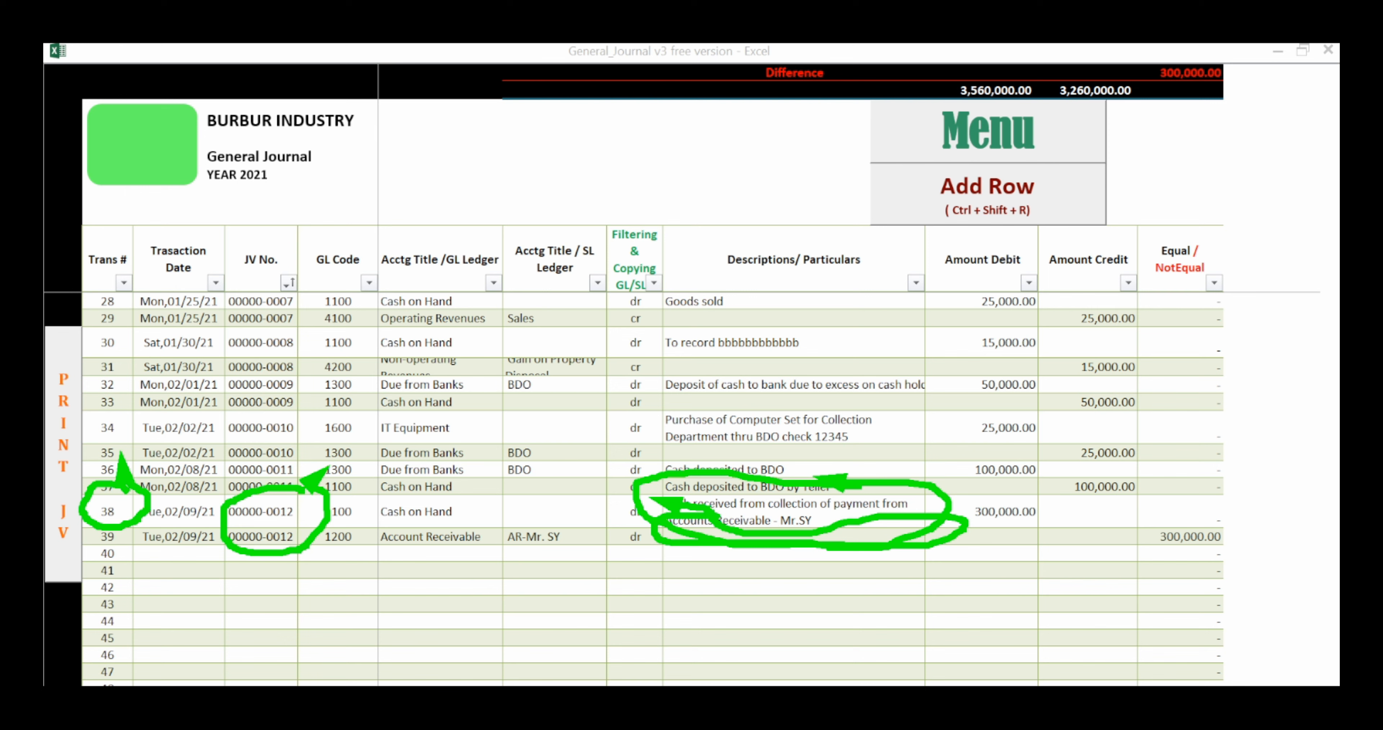
mouse_move(1241, 515)
mouse_down()
mouse_move(1136, 532)
mouse_move(1242, 553)
mouse_move(1261, 509)
mouse_move(1224, 497)
mouse_up()
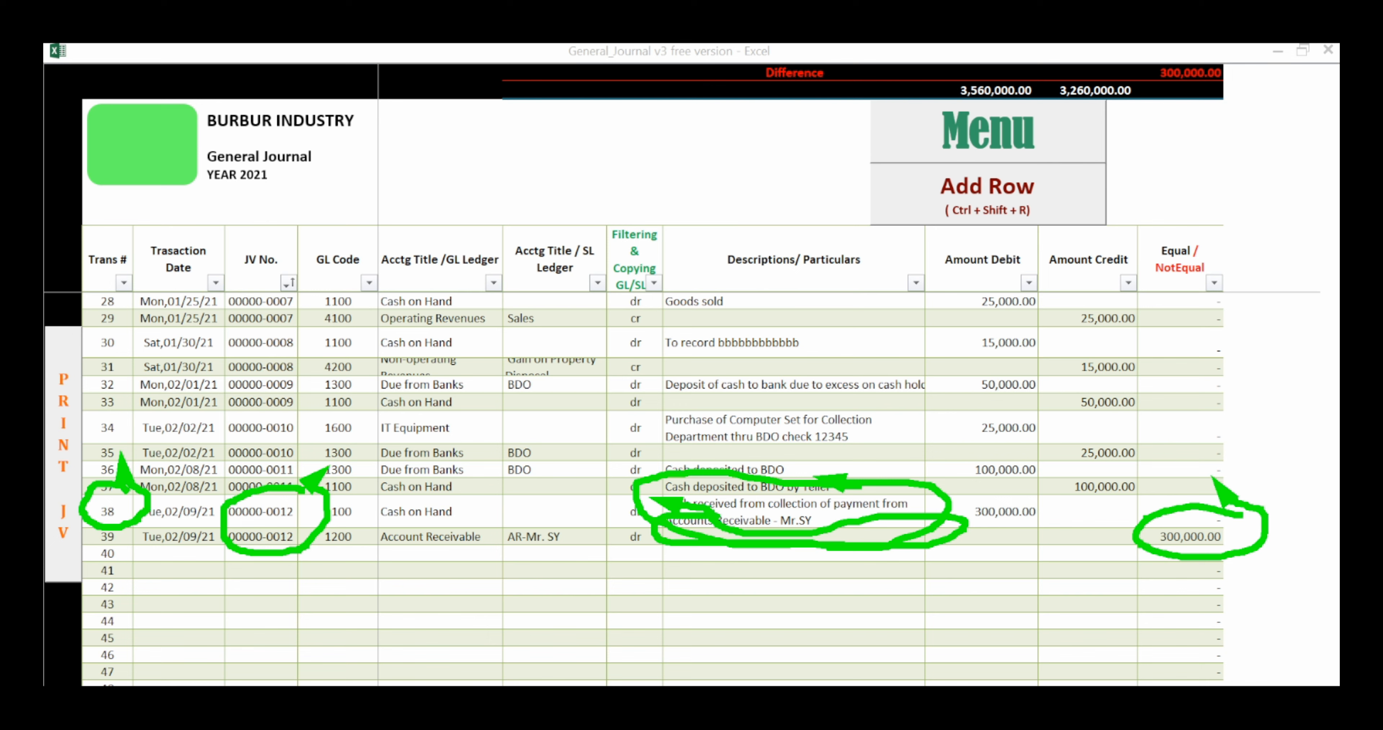
key(Escape)
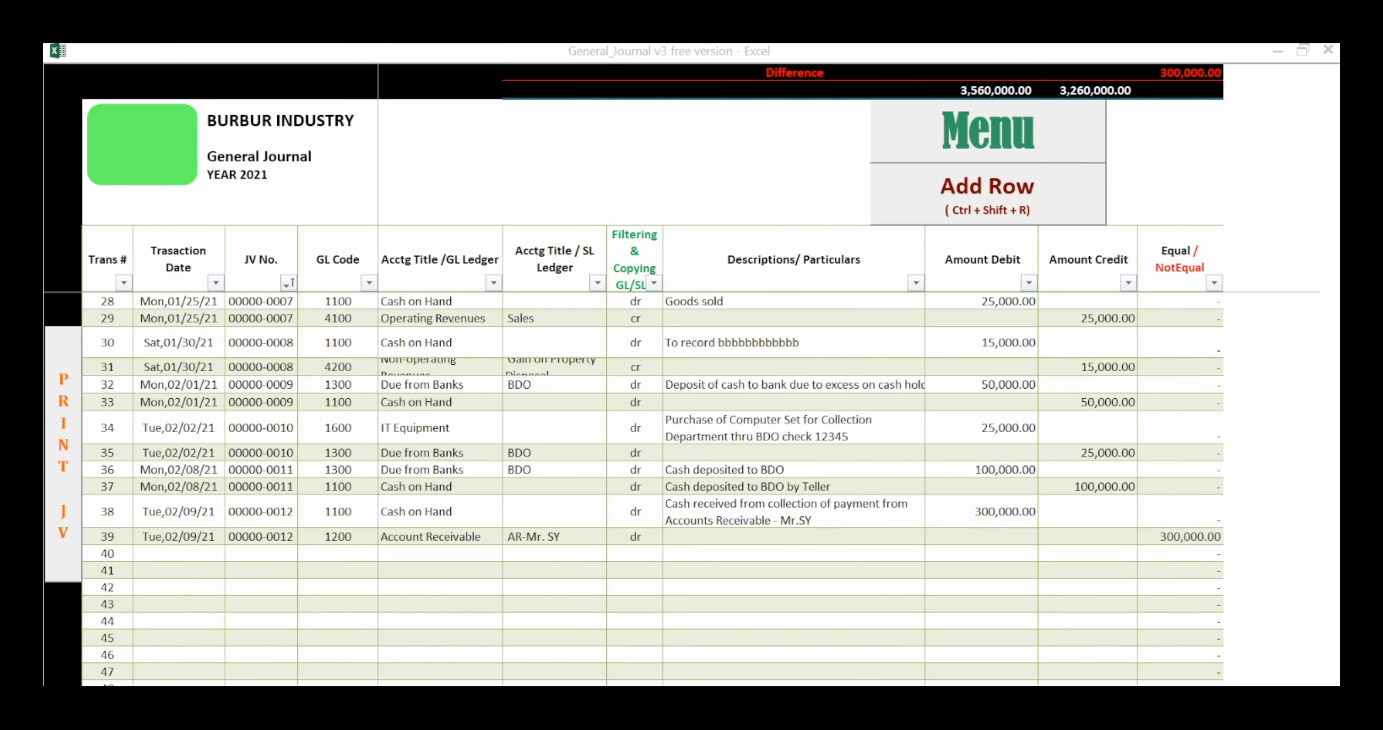
Step: Enter a credit amount of 300,000 in row 39 for the receivable collection
click(794, 536)
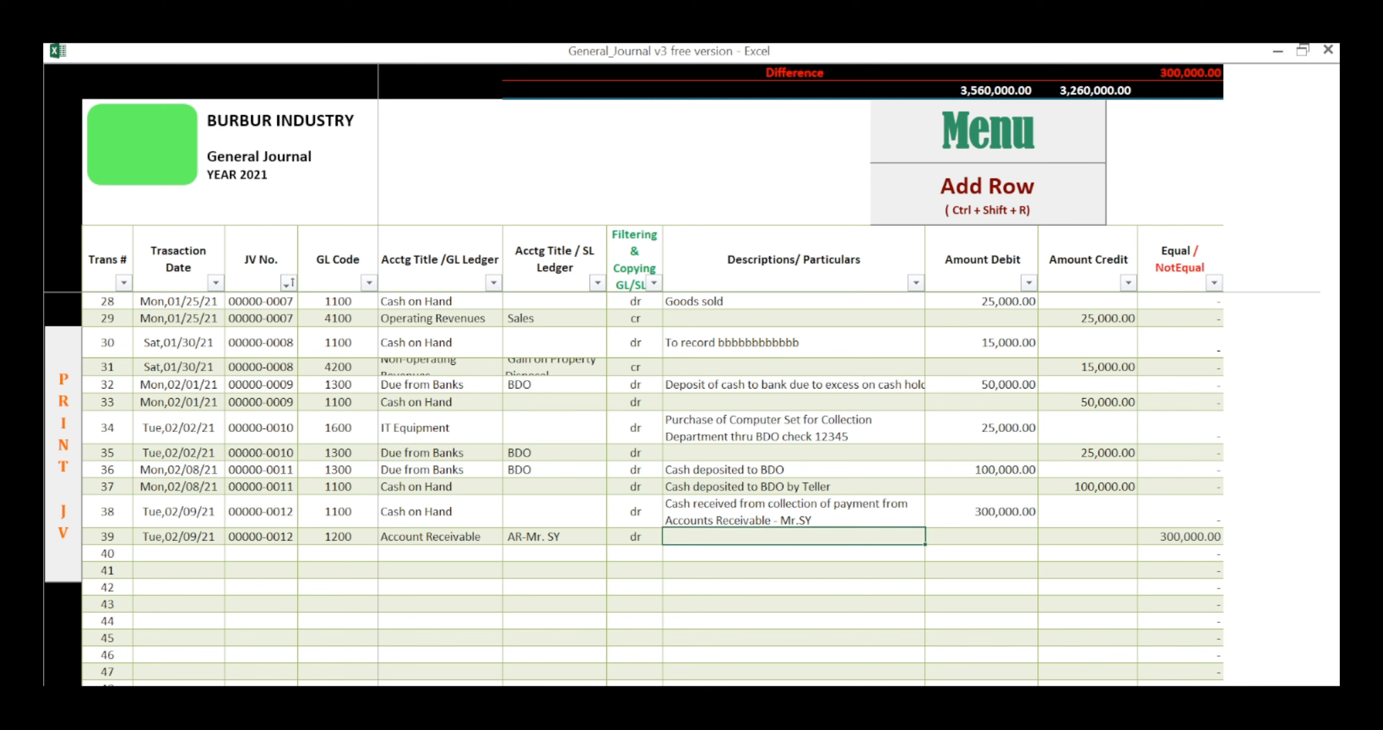
key(Right)
key(Right)
text(300000)
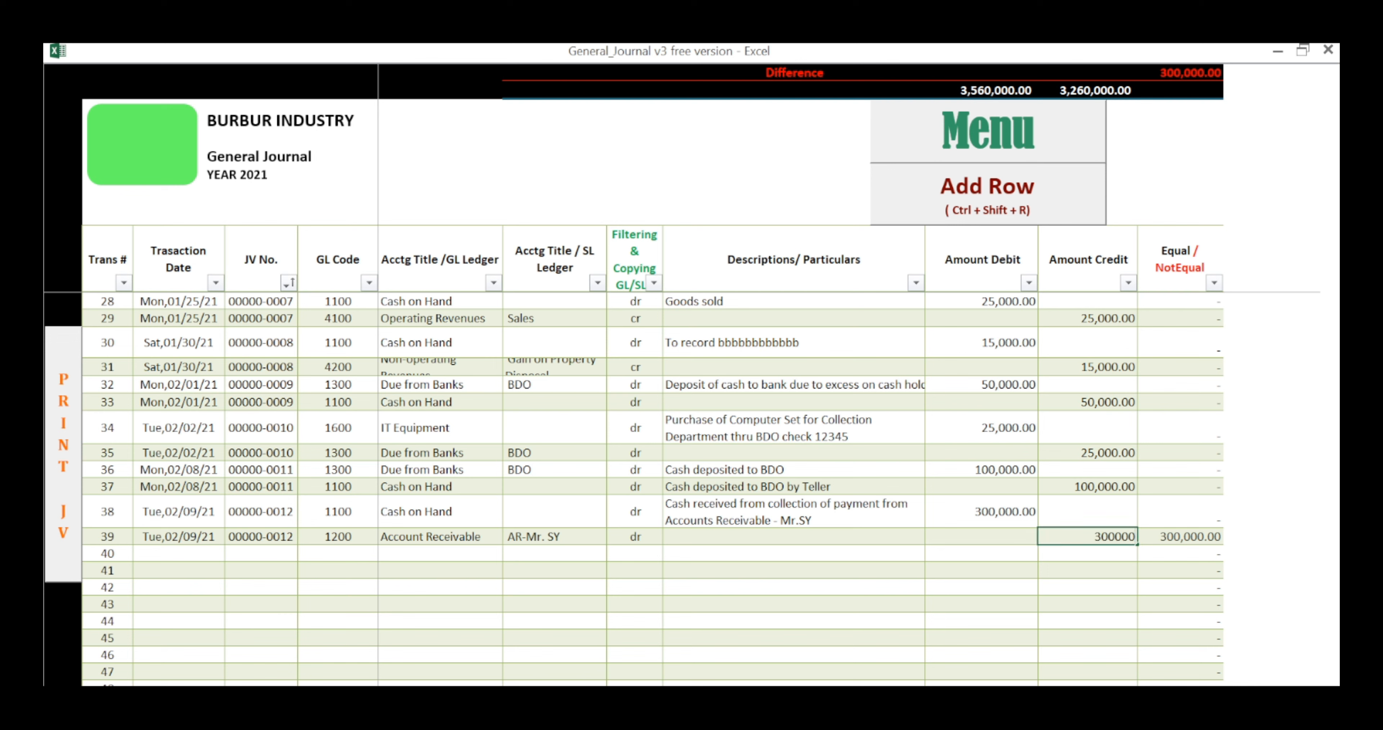
key(Return)
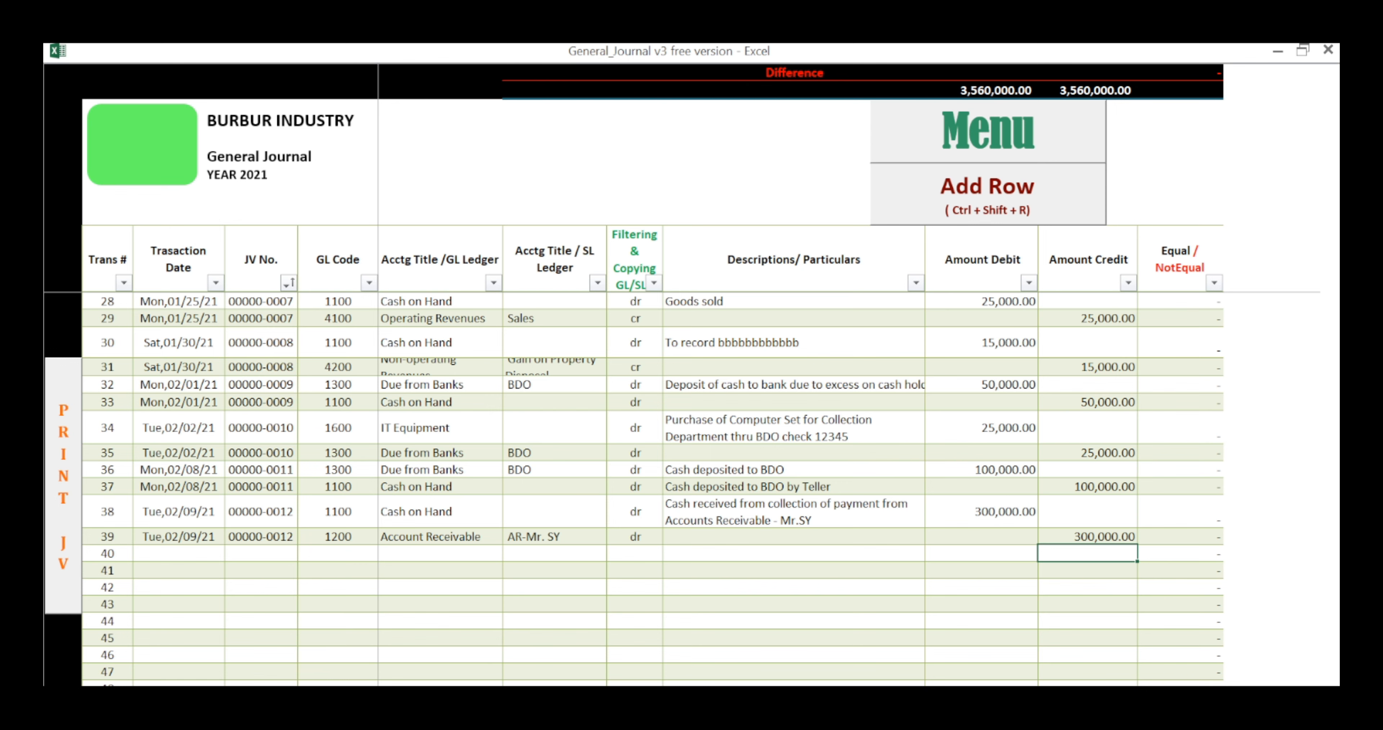
Step: Select the whole Equal/NotEqual column and check it across the journal rows for unbalanced entries
click(1180, 227)
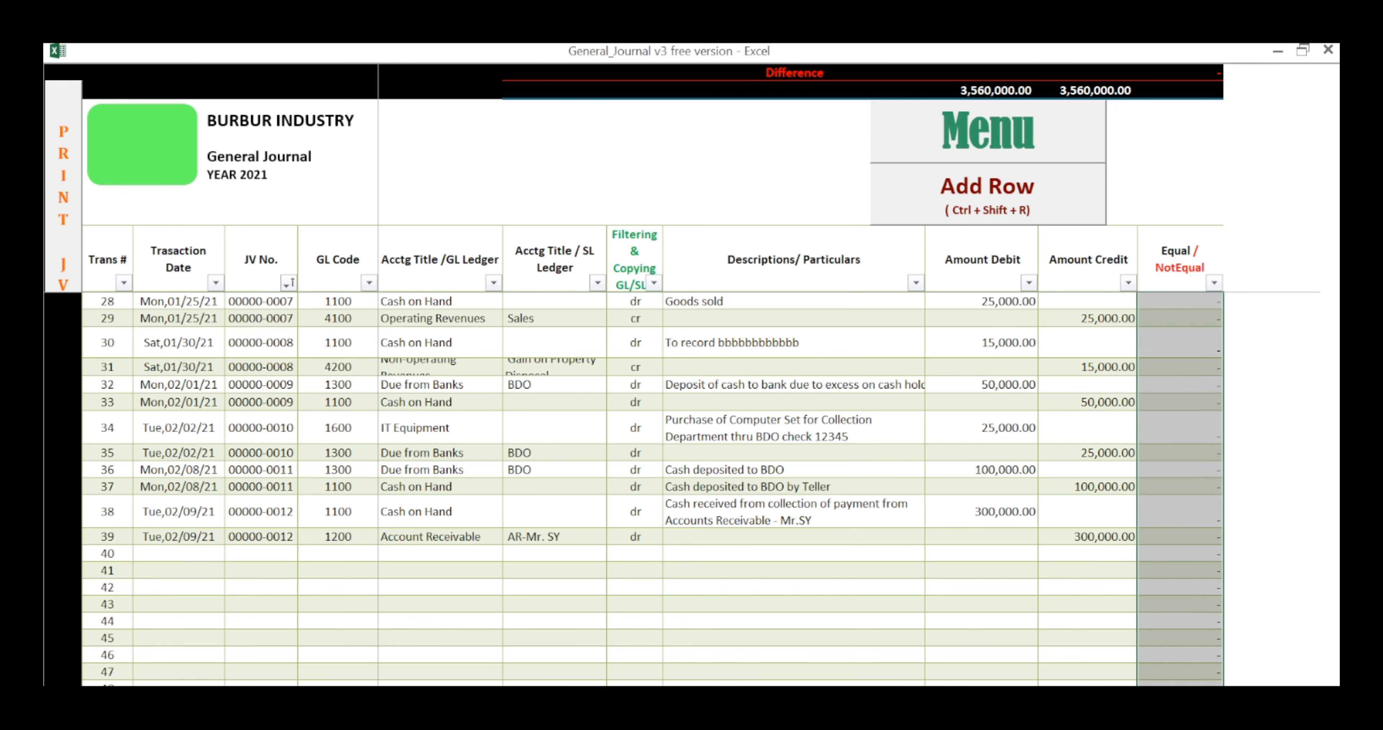
scroll(610, 483, down, 2)
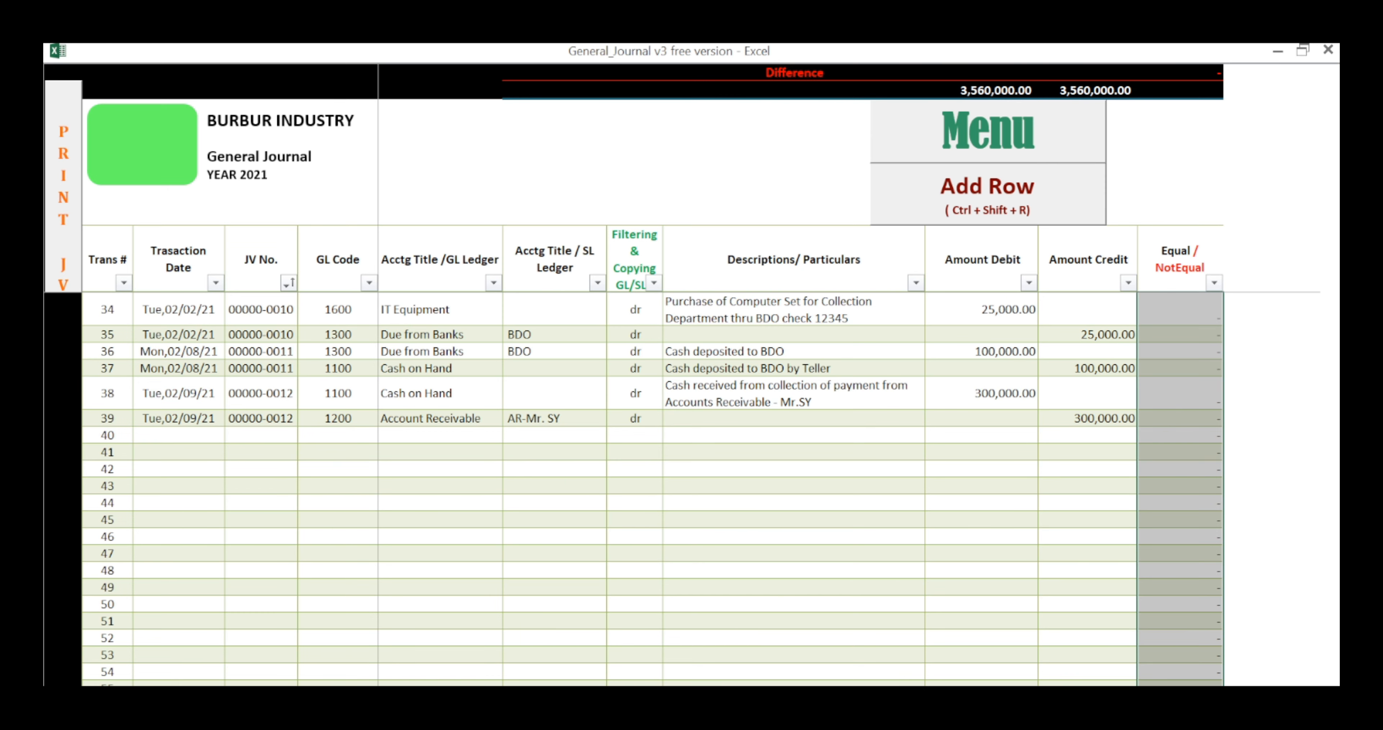
scroll(609, 483, up, 6)
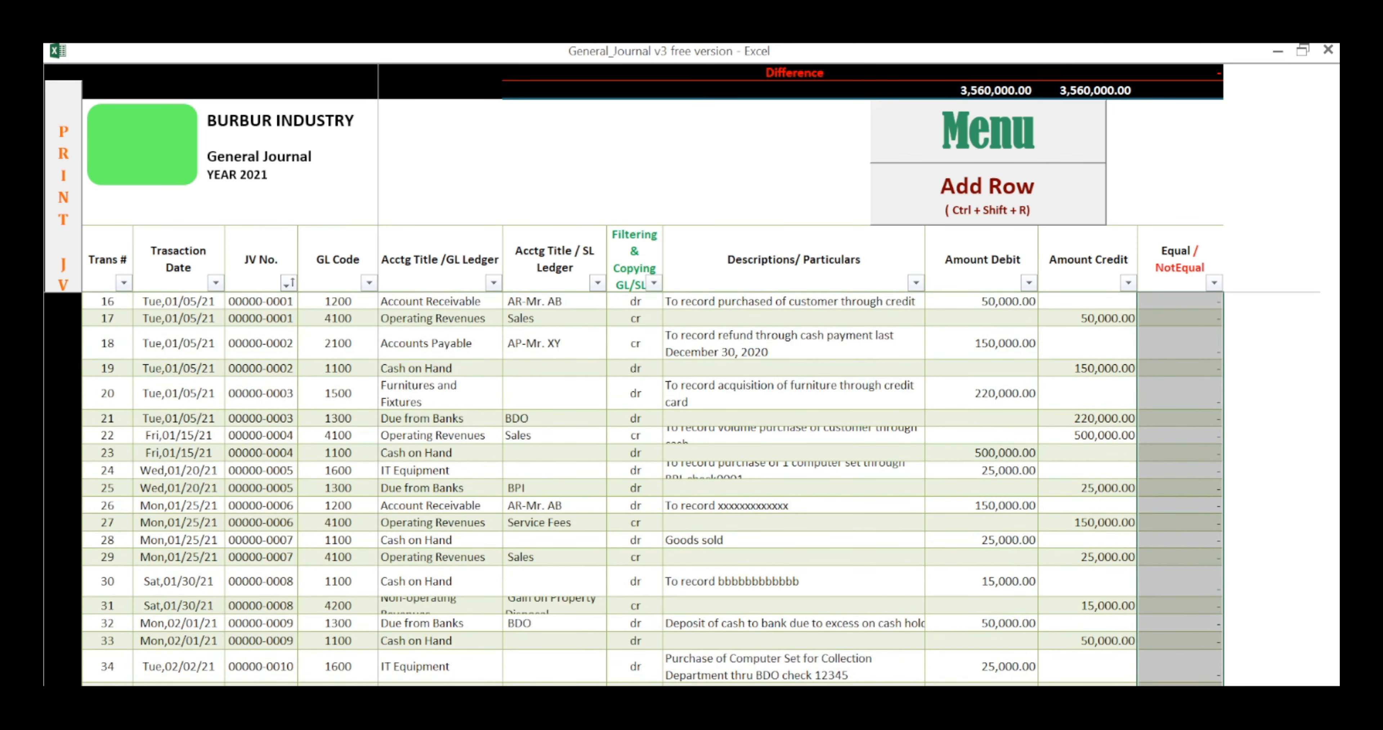
Step: Select the Difference and totals area and the Equal/NotEqual heading, and check the journal entries from the first row for imbalances
drag(635, 73, 1181, 90)
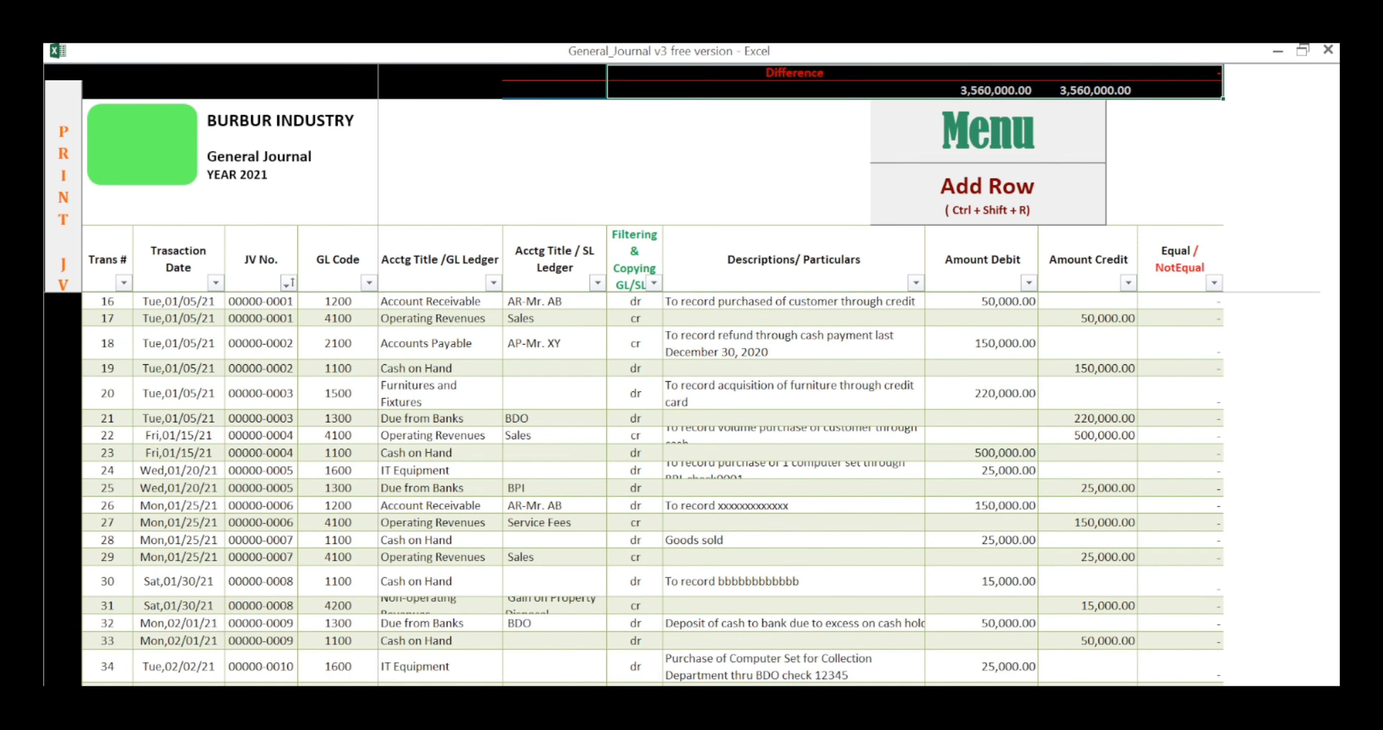
scroll(1180, 257, up, 5)
click(1180, 257)
scroll(1180, 257, down, 2)
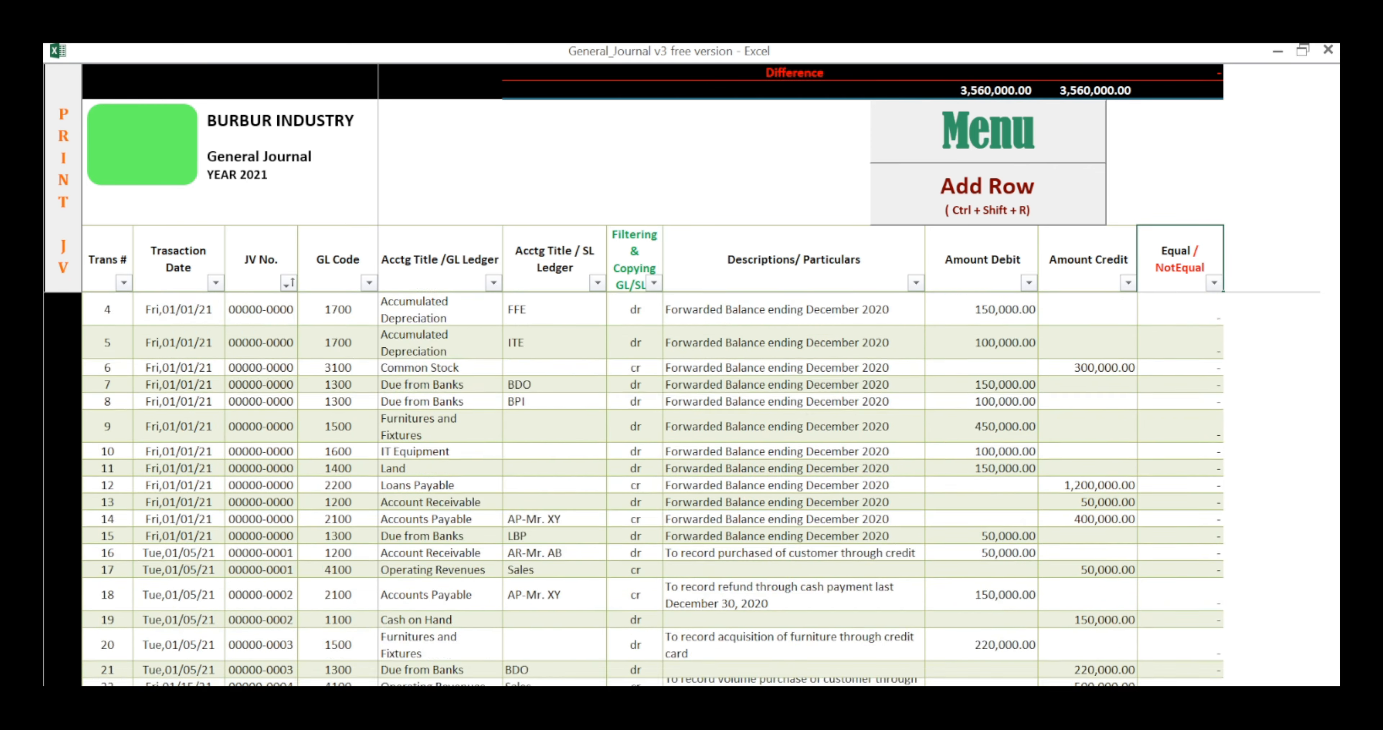
scroll(652, 488, up, 2)
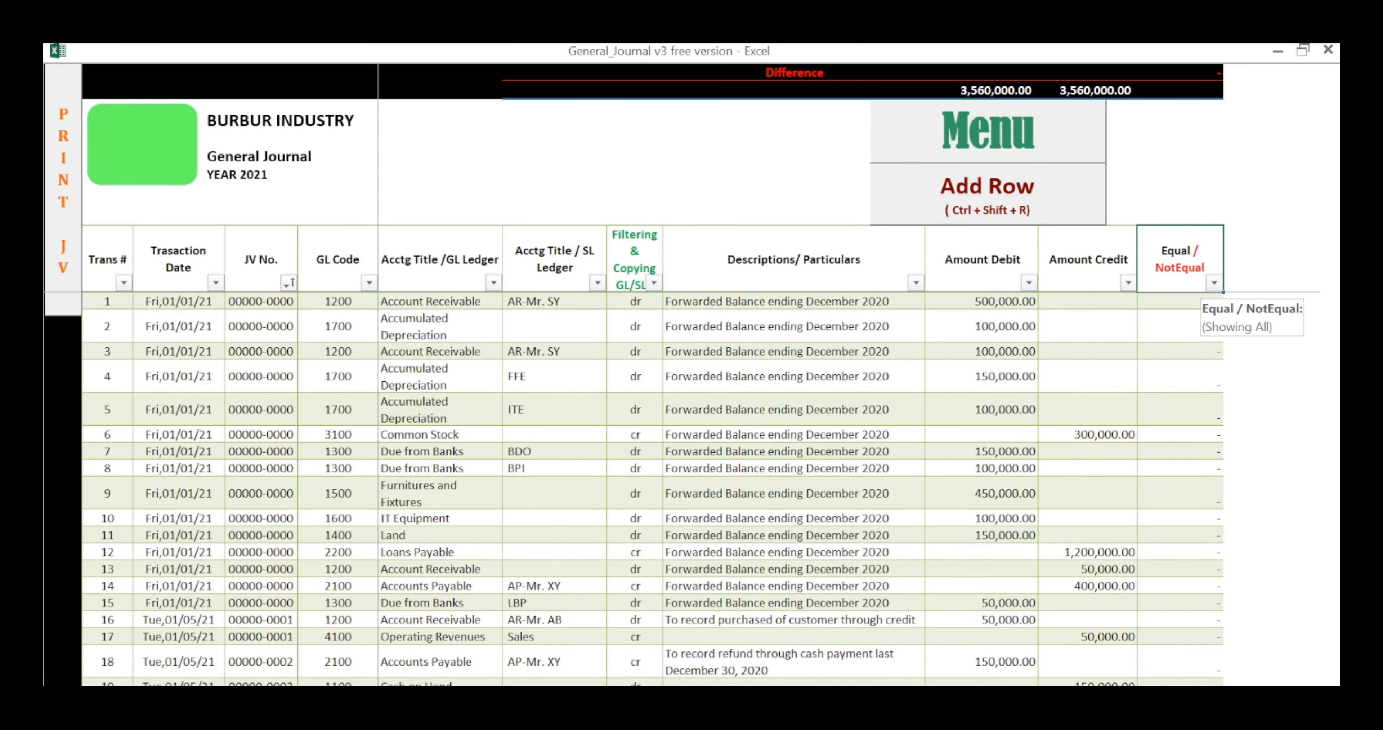
scroll(1213, 285, down, 7)
scroll(652, 488, down, 2)
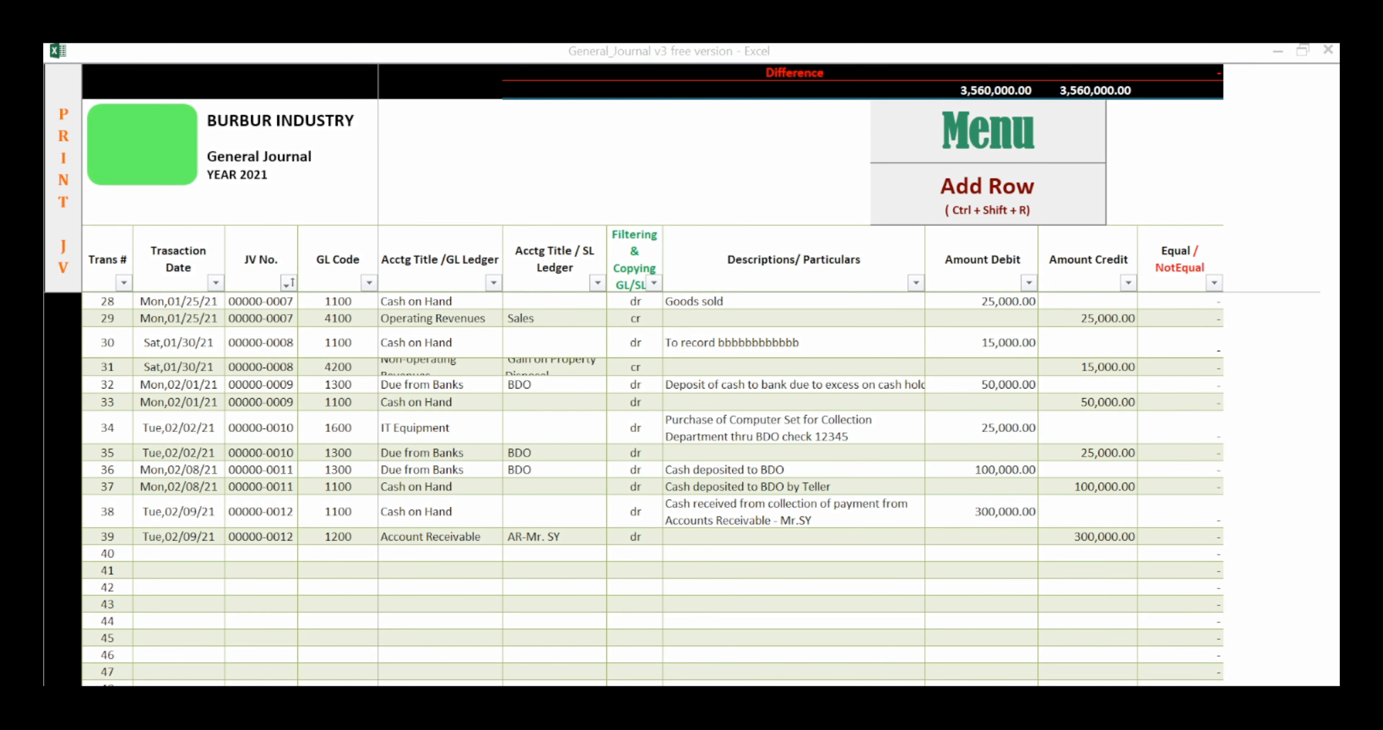
Step: Circle the Print JV button on screen and select cells in rows 32, 40, 41 and 50 to check the button's position
mouse_move(97, 54)
mouse_down()
mouse_move(75, 49)
mouse_move(47, 300)
mouse_move(144, 104)
mouse_move(87, 47)
mouse_up()
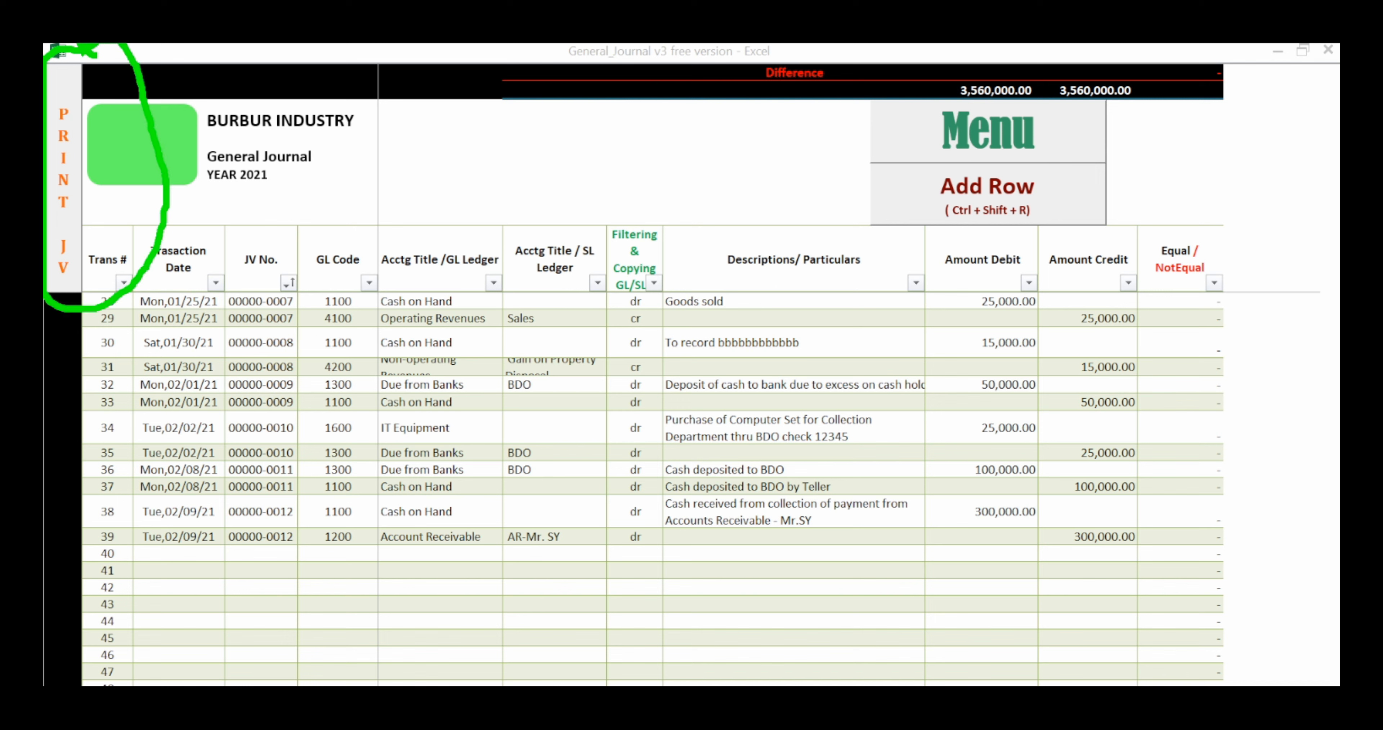
click(793, 385)
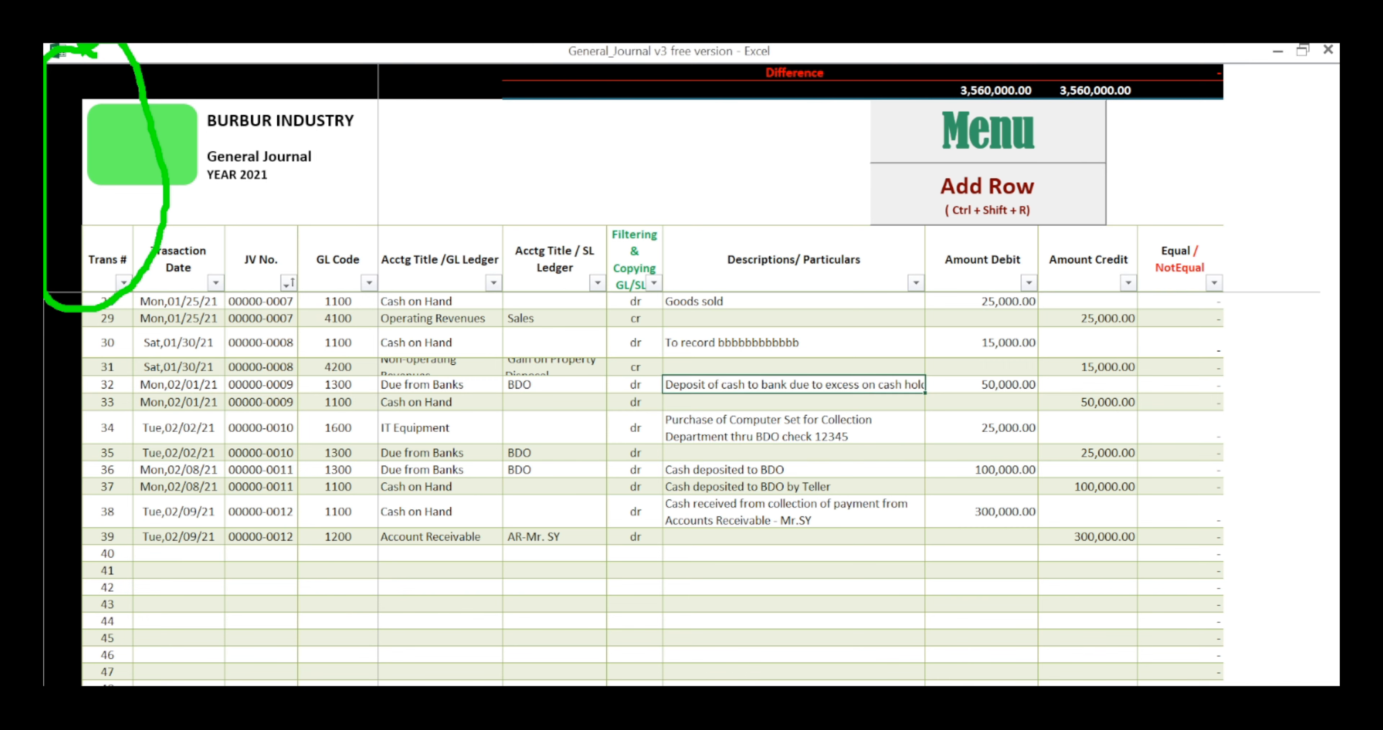
scroll(793, 384, down, 7)
scroll(793, 385, up, 4)
click(178, 368)
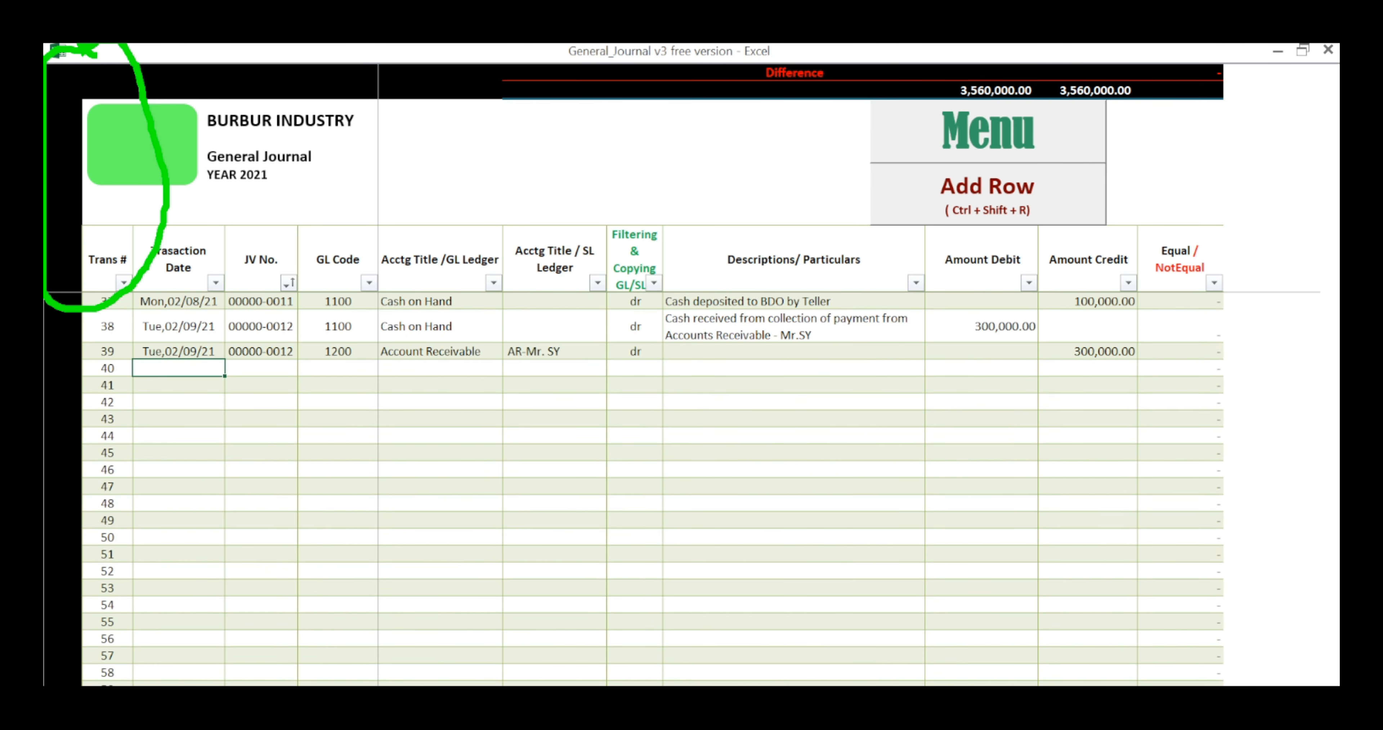
click(178, 384)
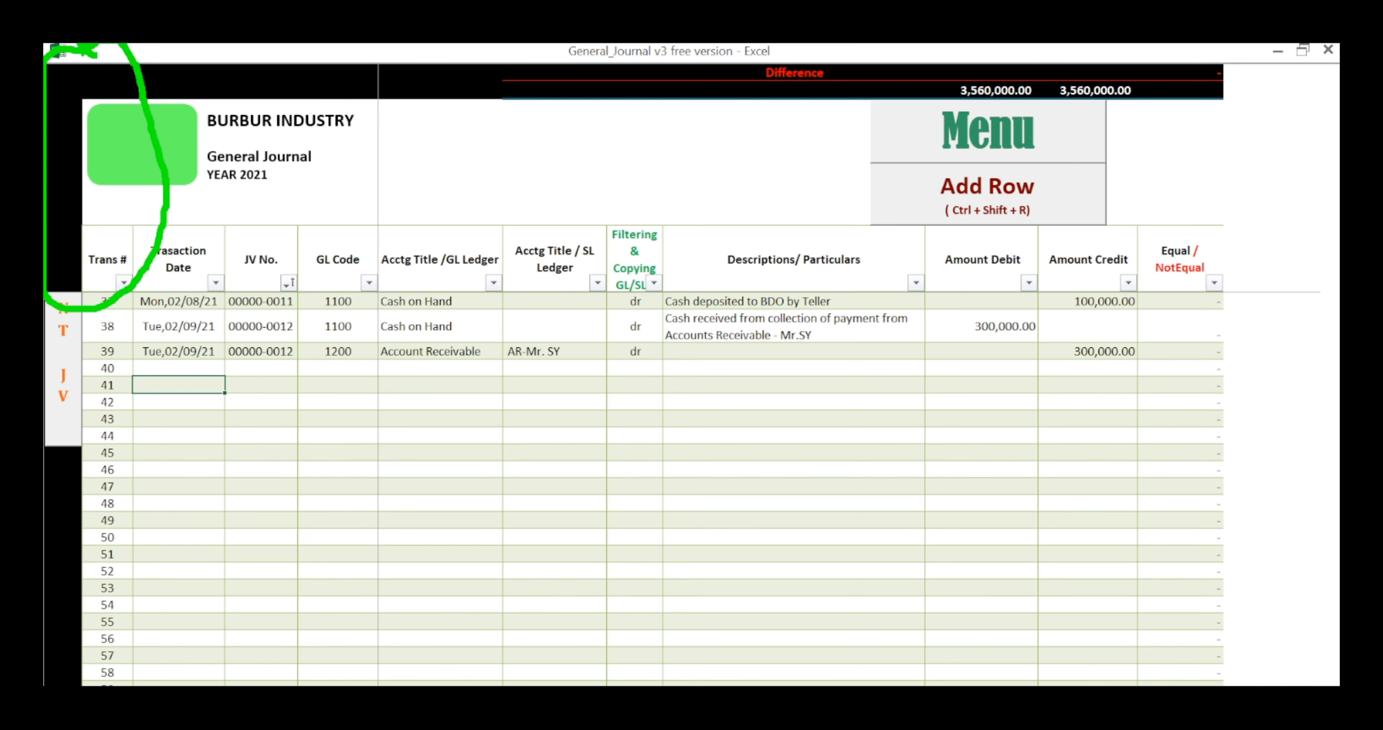
click(178, 452)
scroll(178, 453, down, 1)
click(179, 470)
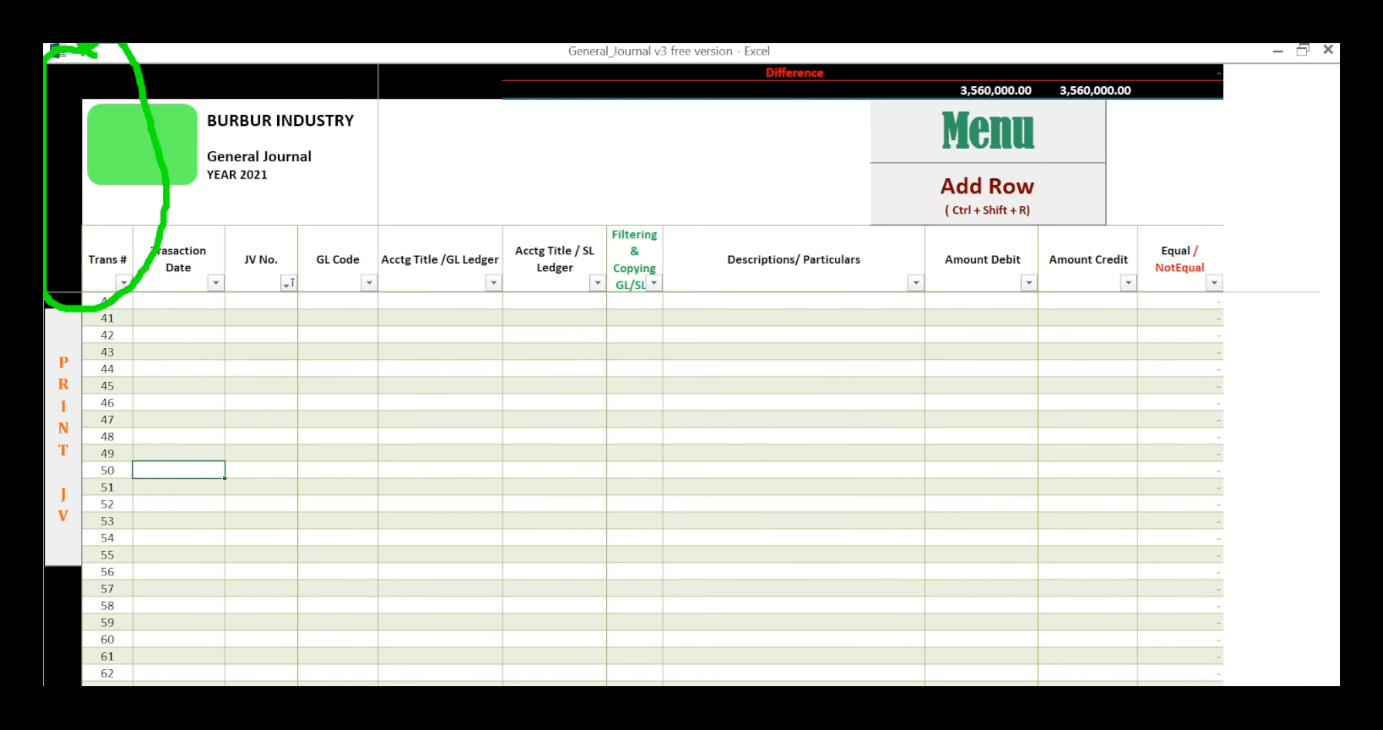
Step: Select further cells, including transaction number 47, to check where the Print JV button moves, and clear the marking
click(981, 403)
click(108, 420)
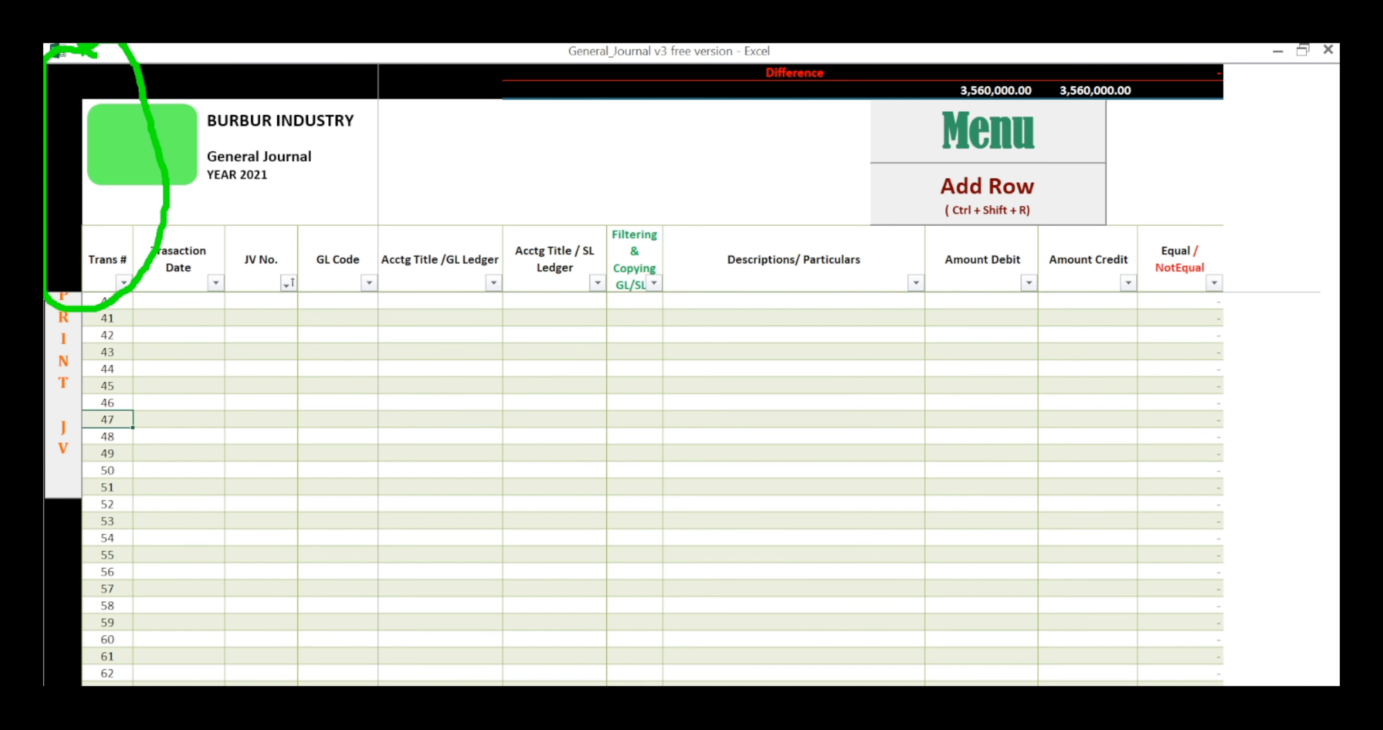
scroll(107, 419, down, 7)
click(179, 470)
scroll(179, 470, up, 4)
scroll(653, 488, up, 10)
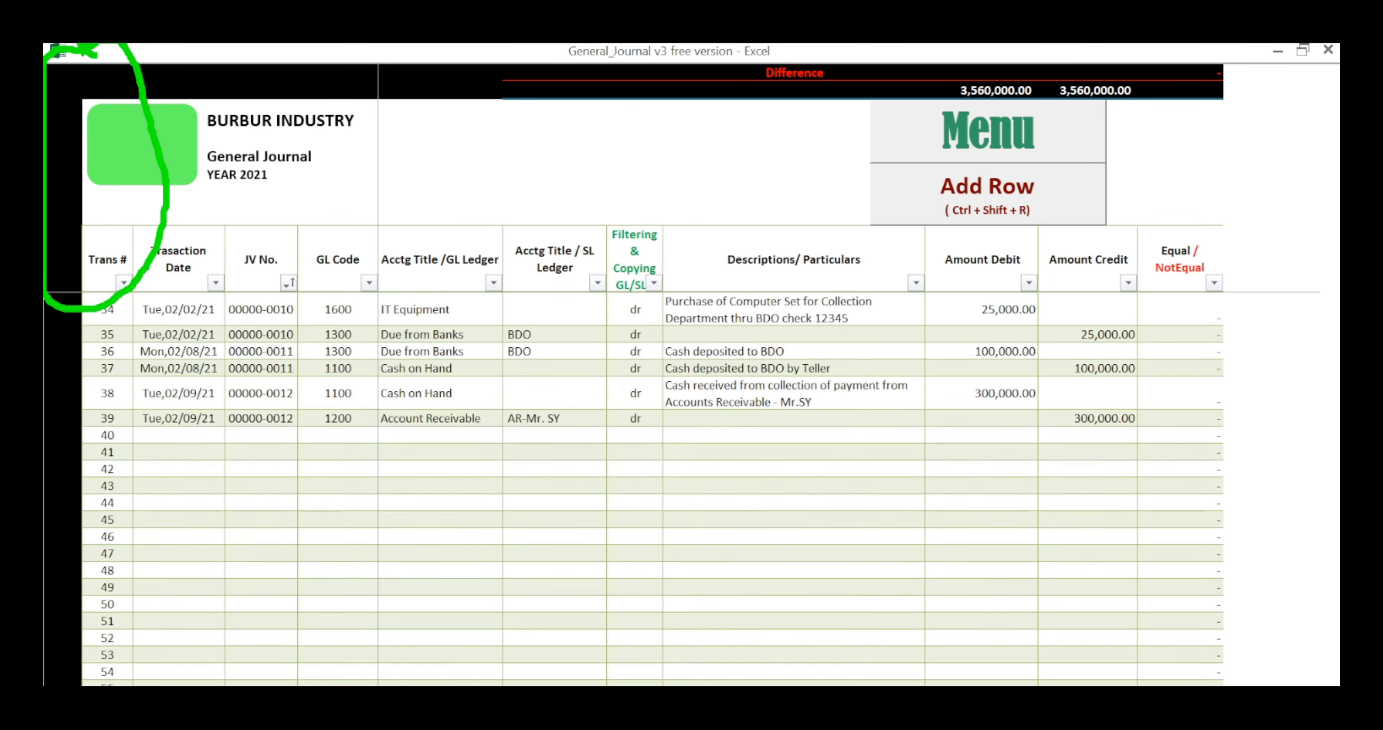
key(Escape)
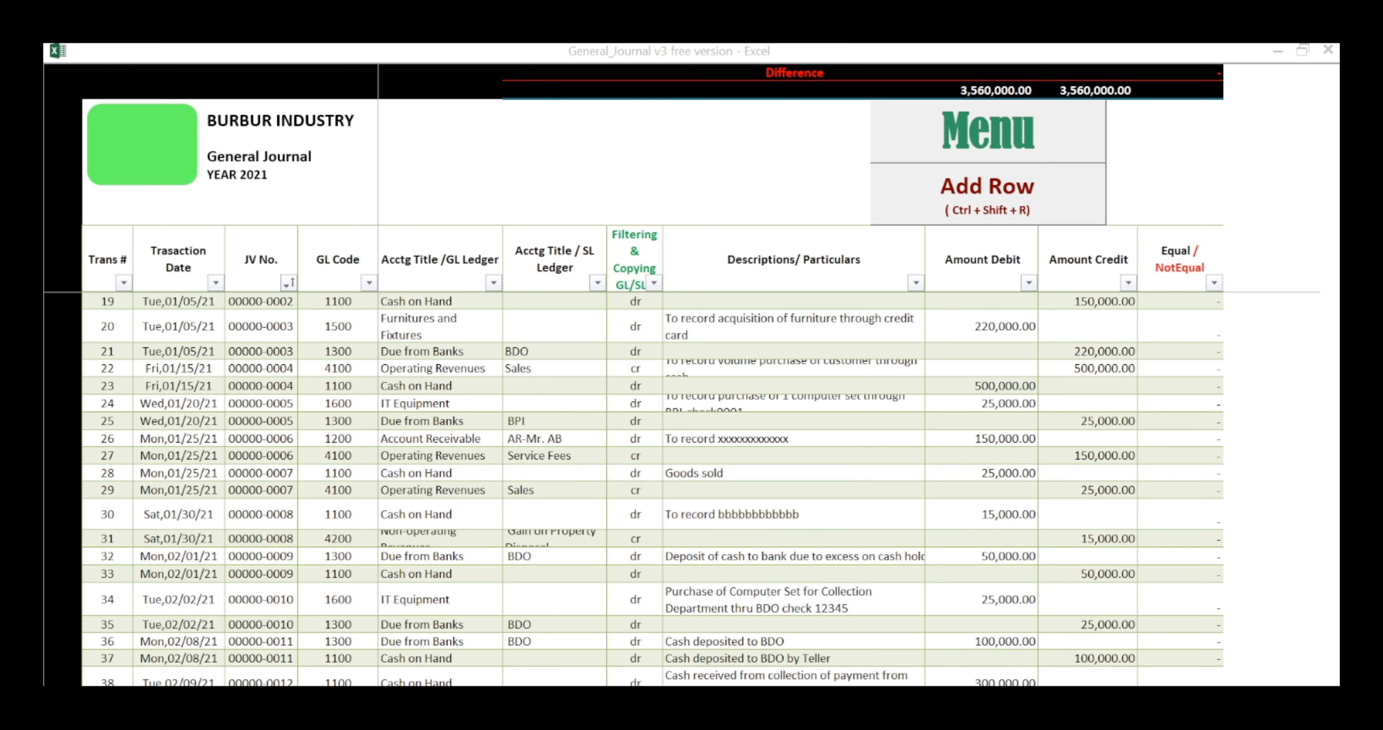